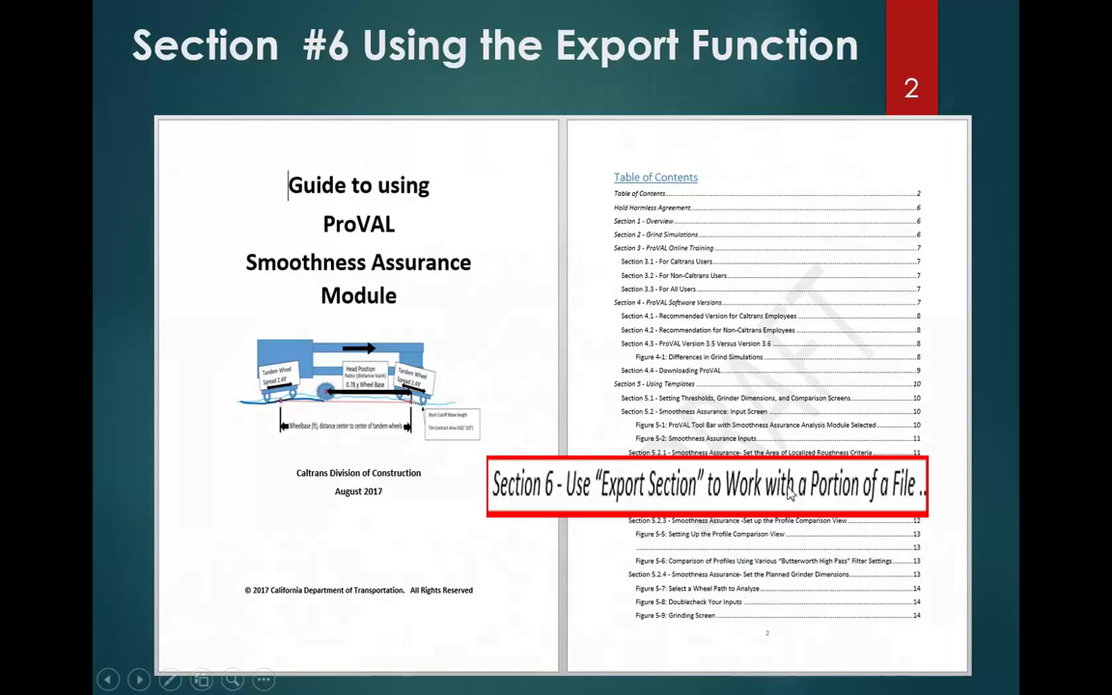
- Open the pavement profile 20170604_05MON68_1H3804_EB_1_B_3.9_10.8_EXIST_HMA - 2.ppf from the ProVAL Training Files folder in ProVAL
{"action": "left_click", "coordinate": [810, 450]}
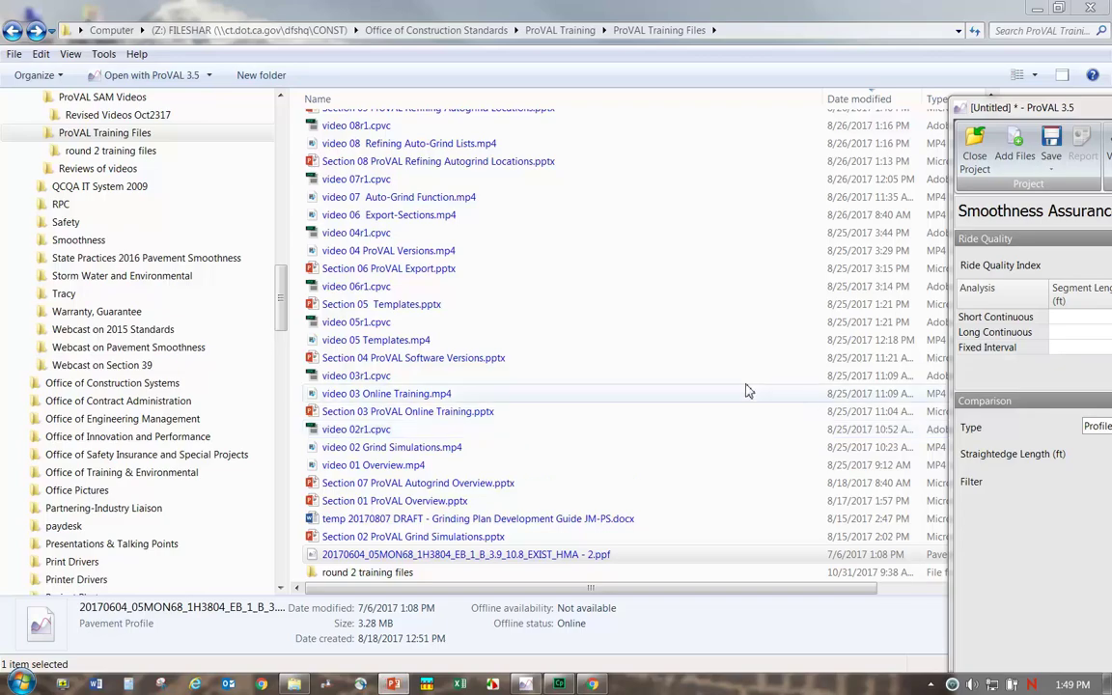
{"action": "left_click", "coordinate": [554, 558]}
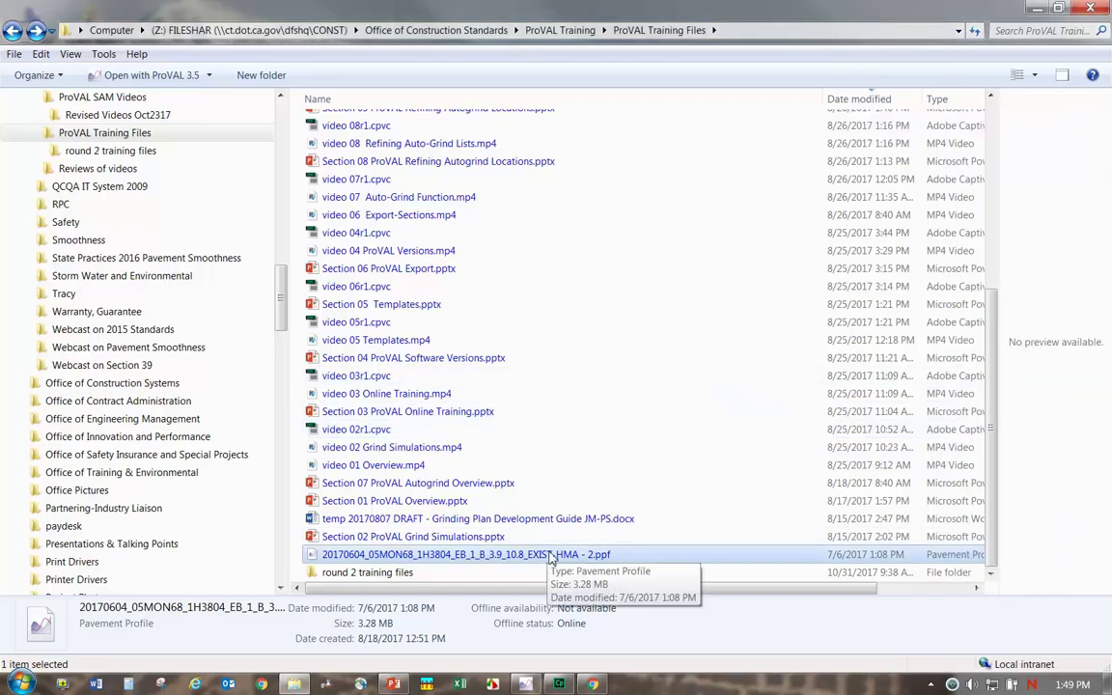
{"action": "double_click", "coordinate": [599, 558]}
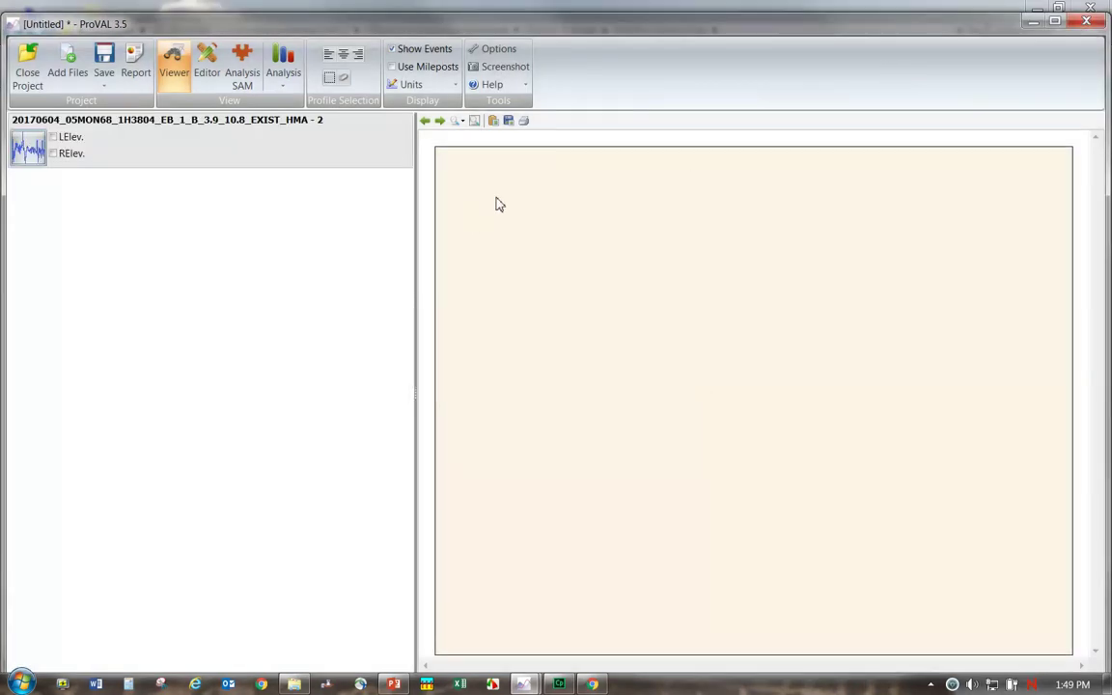
- Load the opened profile file into the Editor to display its elevation chart
{"action": "left_click", "coordinate": [204, 77]}
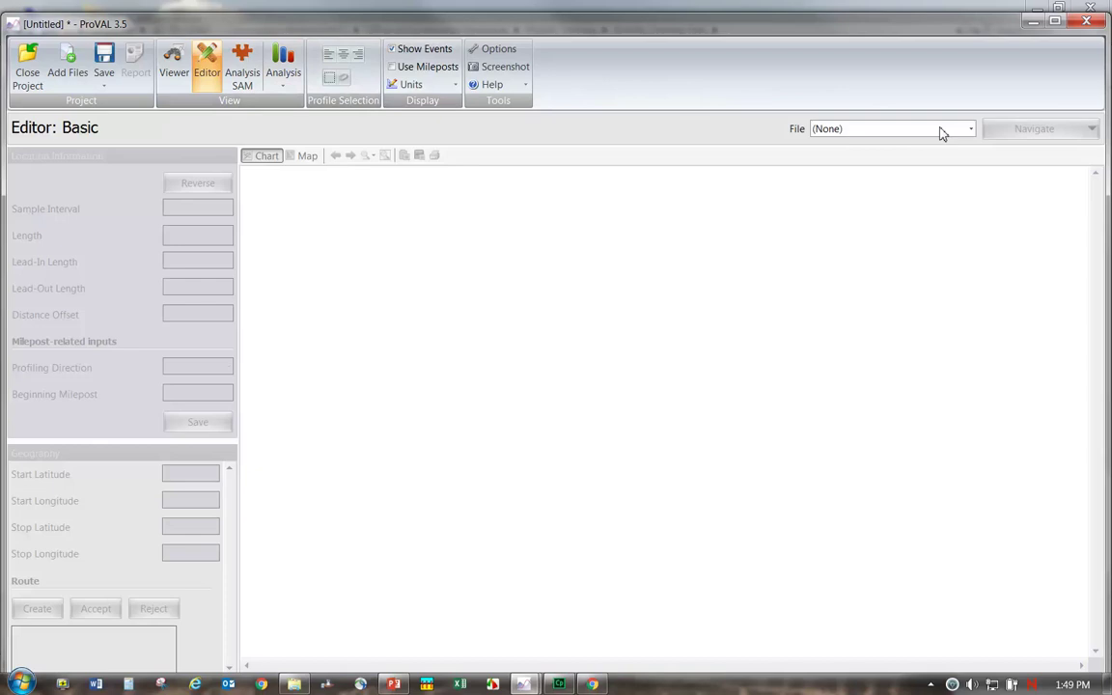
{"action": "left_click", "coordinate": [970, 128]}
{"action": "left_click", "coordinate": [918, 164]}
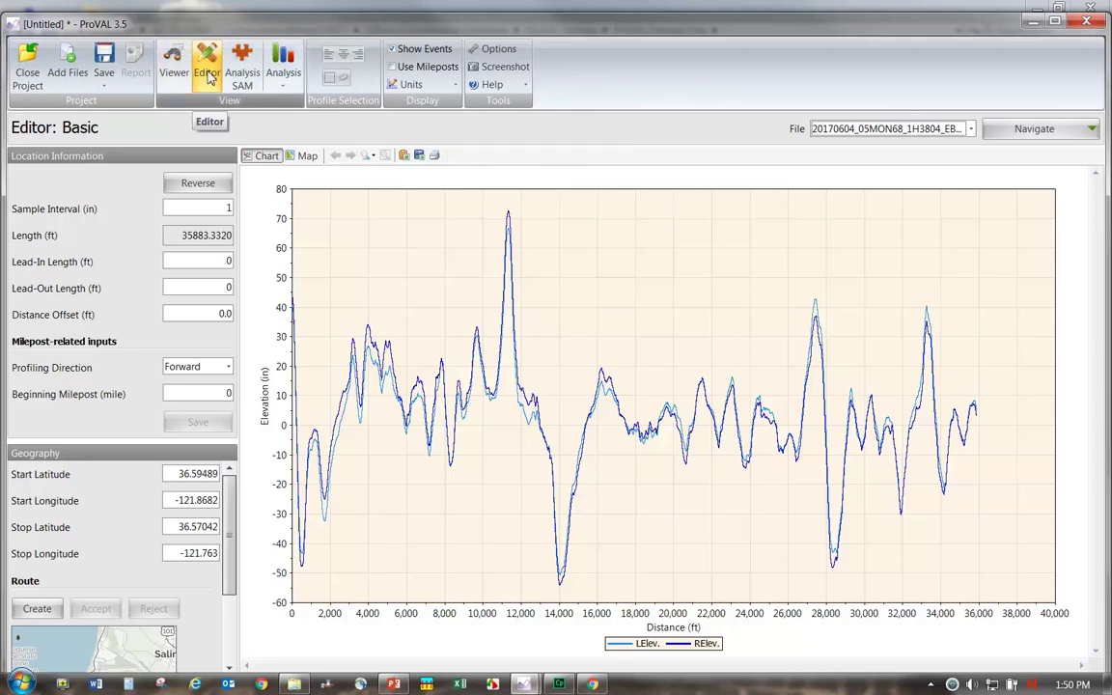
- View the Smoothness Assurance inputs and the Ride Quality analysis module
{"action": "left_click", "coordinate": [241, 72]}
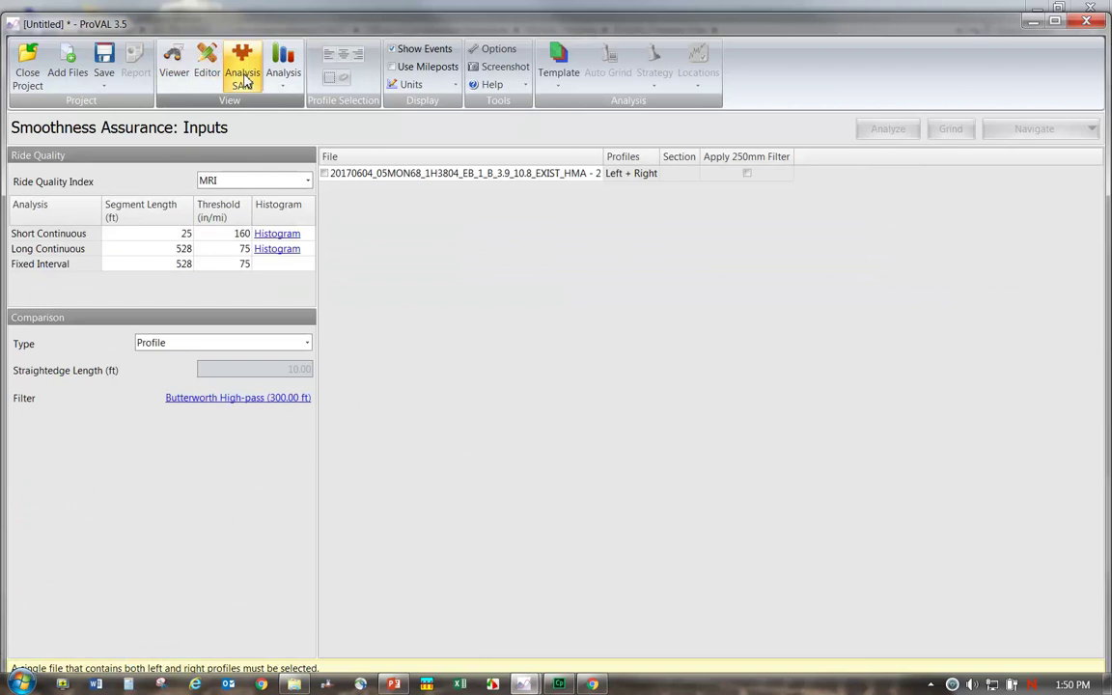
{"action": "left_click", "coordinate": [282, 76]}
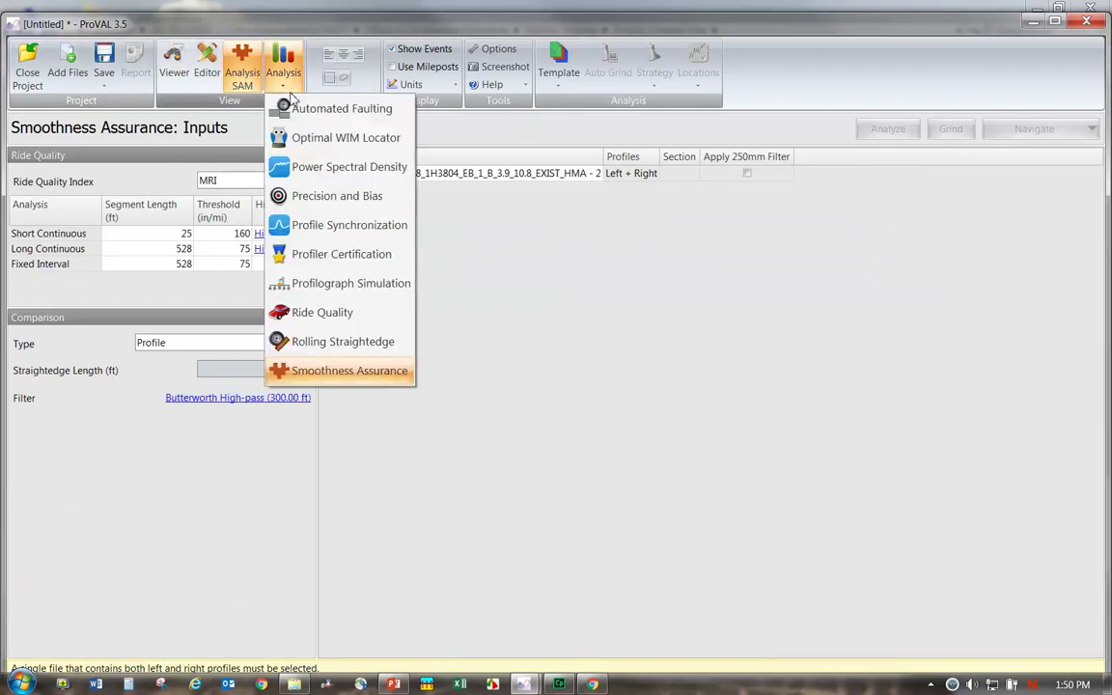
{"action": "left_click", "coordinate": [323, 312]}
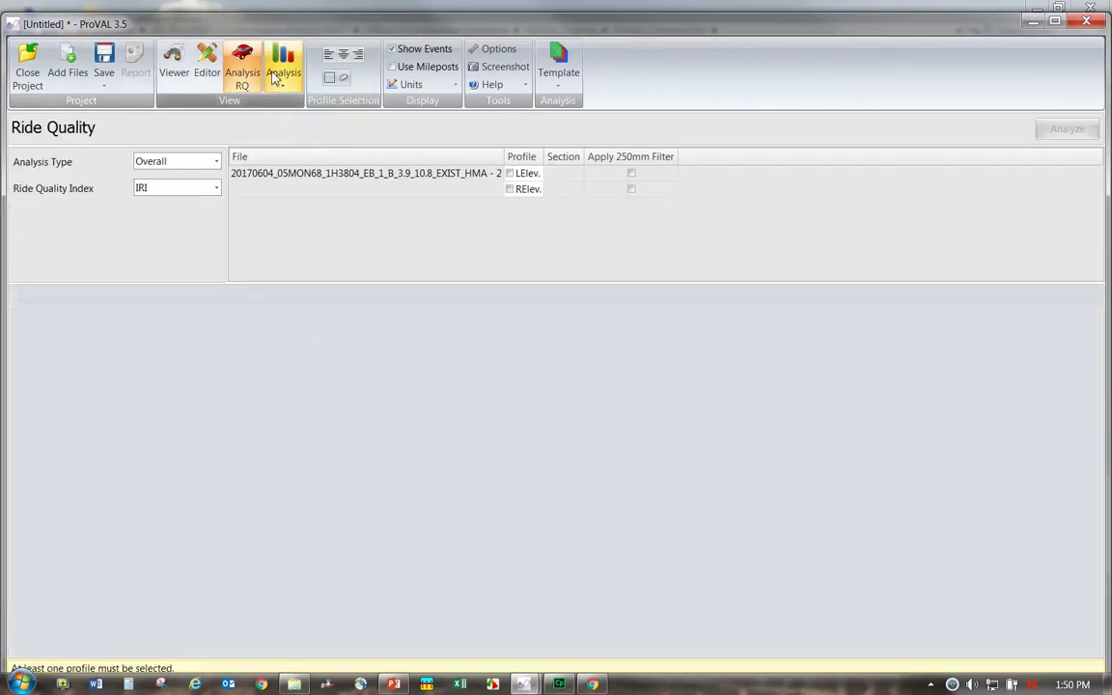
- Return to the Editor and open its Sections view for the loaded profile
{"action": "left_click", "coordinate": [206, 79]}
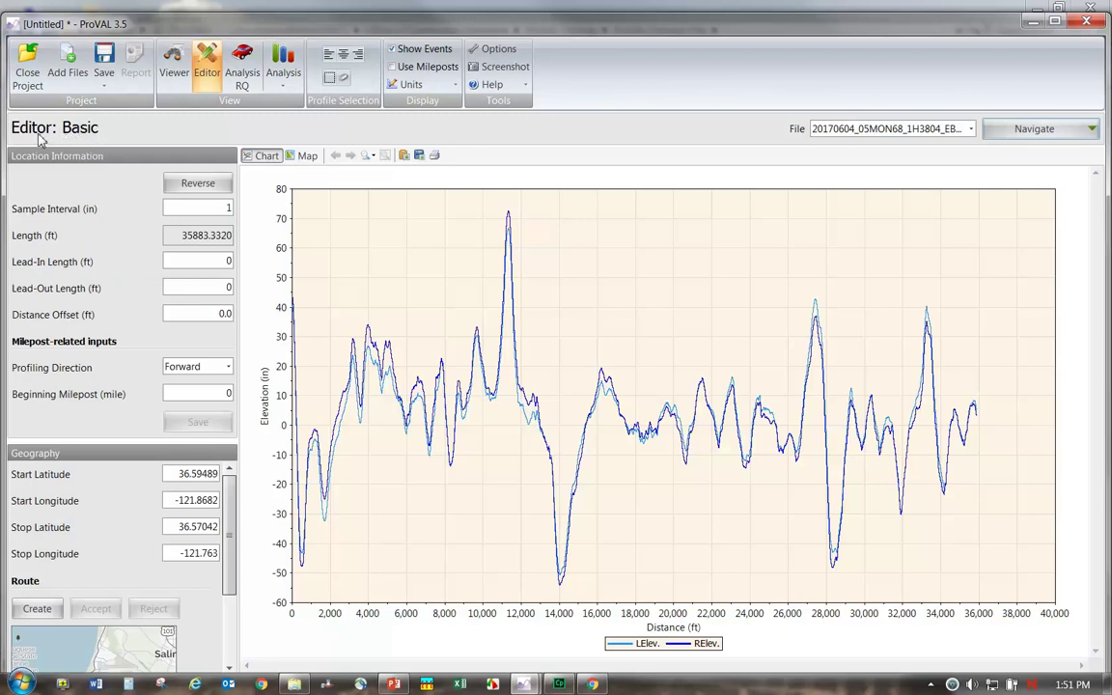
{"action": "left_click", "coordinate": [1087, 131]}
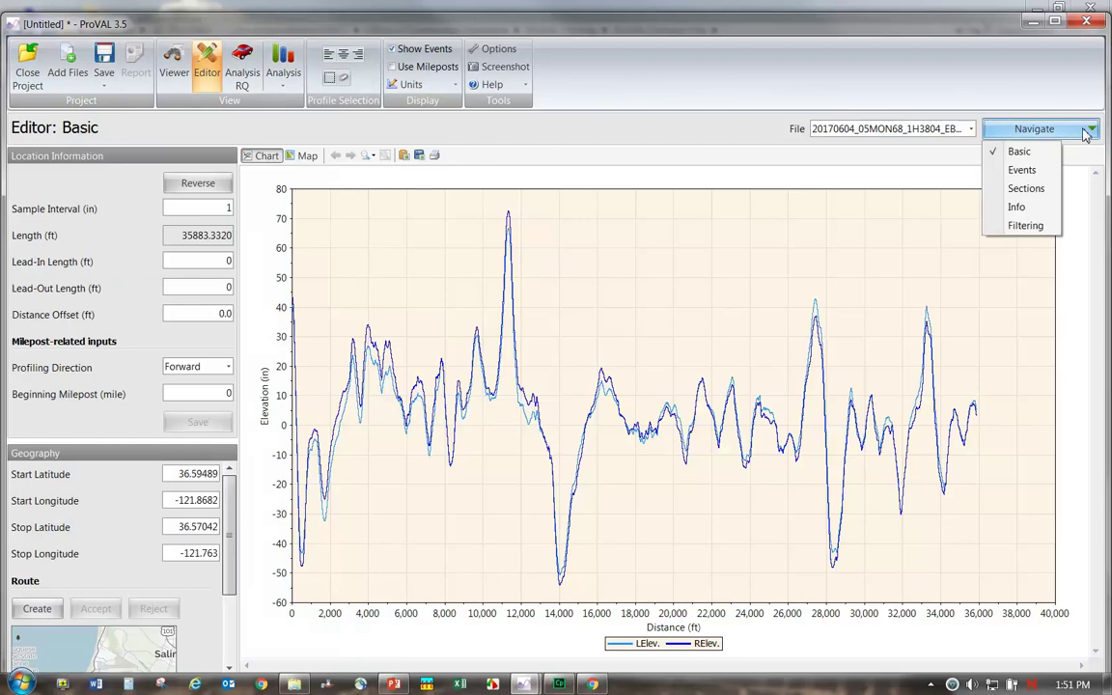
{"action": "left_click", "coordinate": [1024, 189]}
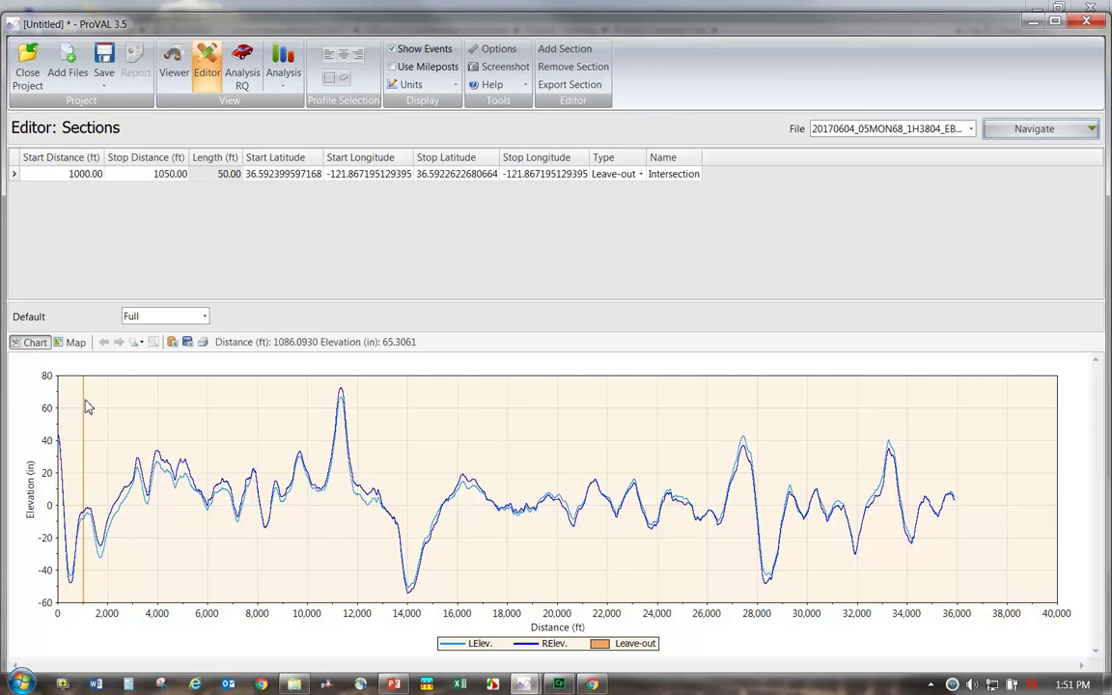
- Switch the Intersection section's type to Generic and back to Leave-out
{"action": "left_click", "coordinate": [638, 176]}
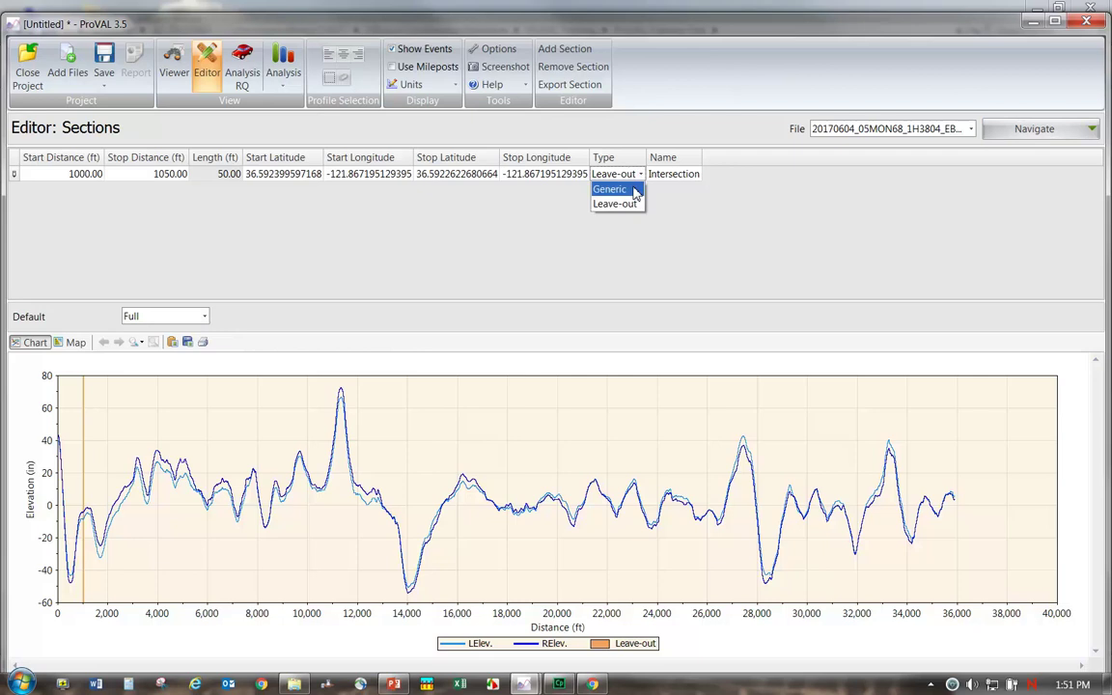
{"action": "left_click", "coordinate": [629, 190]}
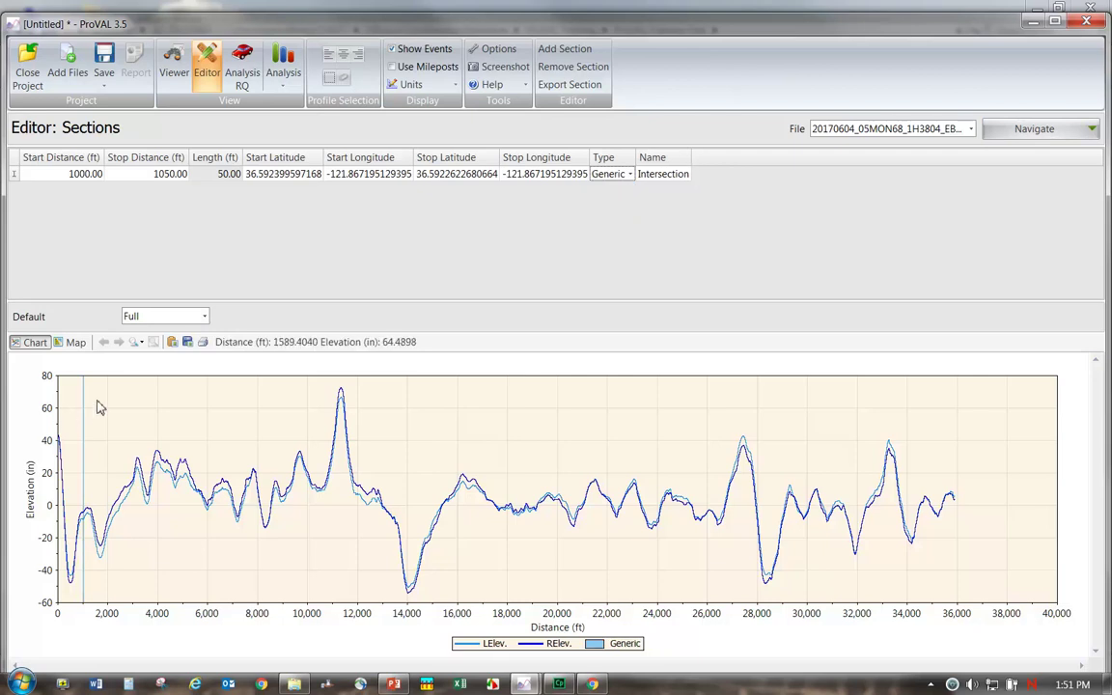
{"action": "left_click", "coordinate": [623, 175]}
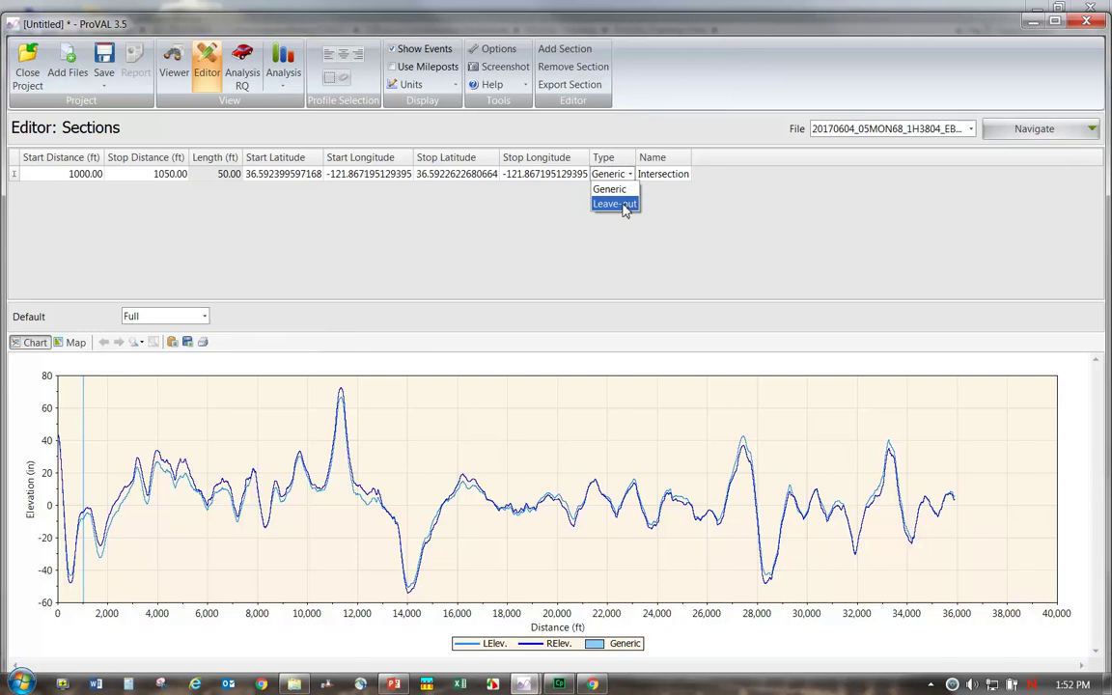
{"action": "left_click", "coordinate": [628, 203]}
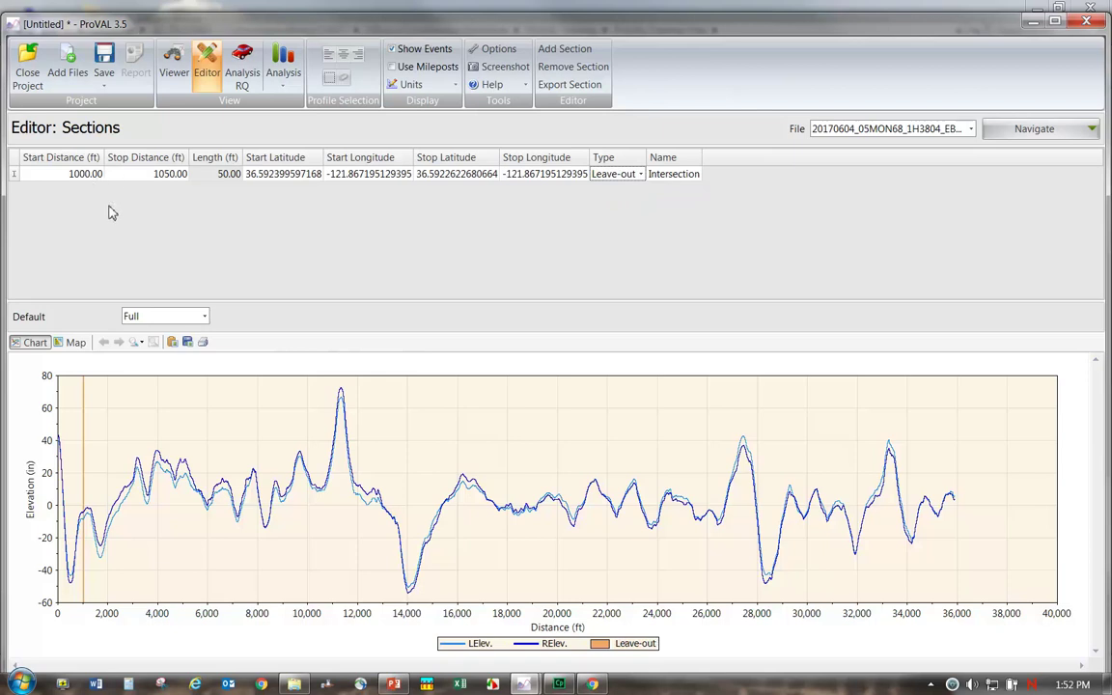
- Add a section named "0 to 12k" and set its stop distance to 12000 ft
{"action": "left_click", "coordinate": [566, 50]}
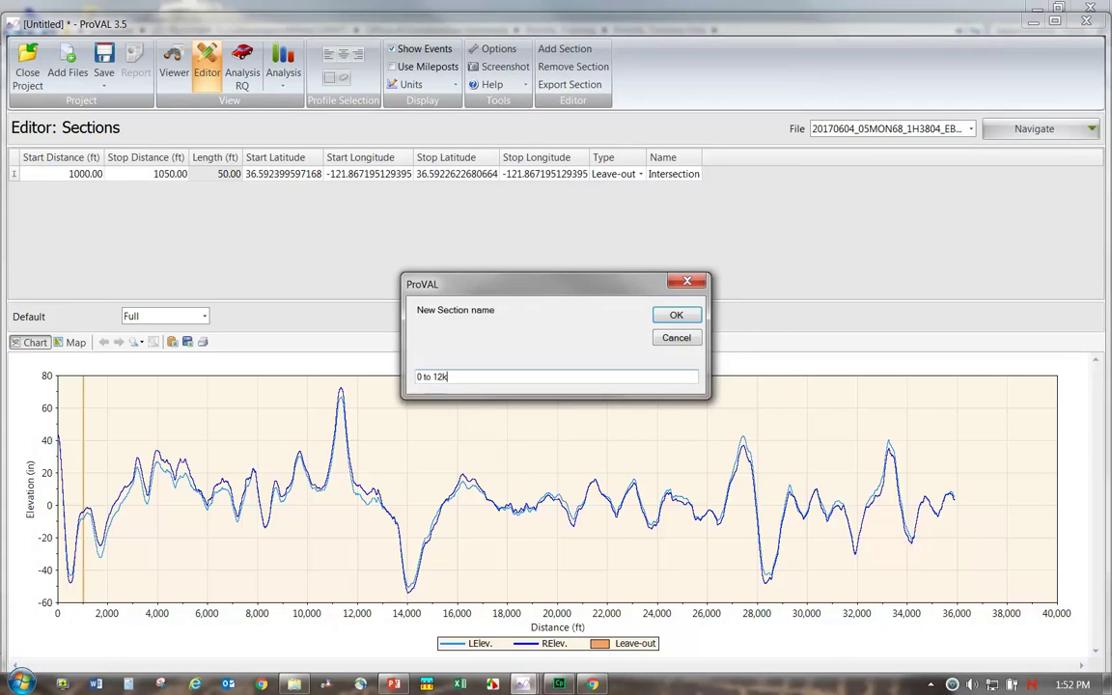
{"action": "type", "text": "0 to 12k"}
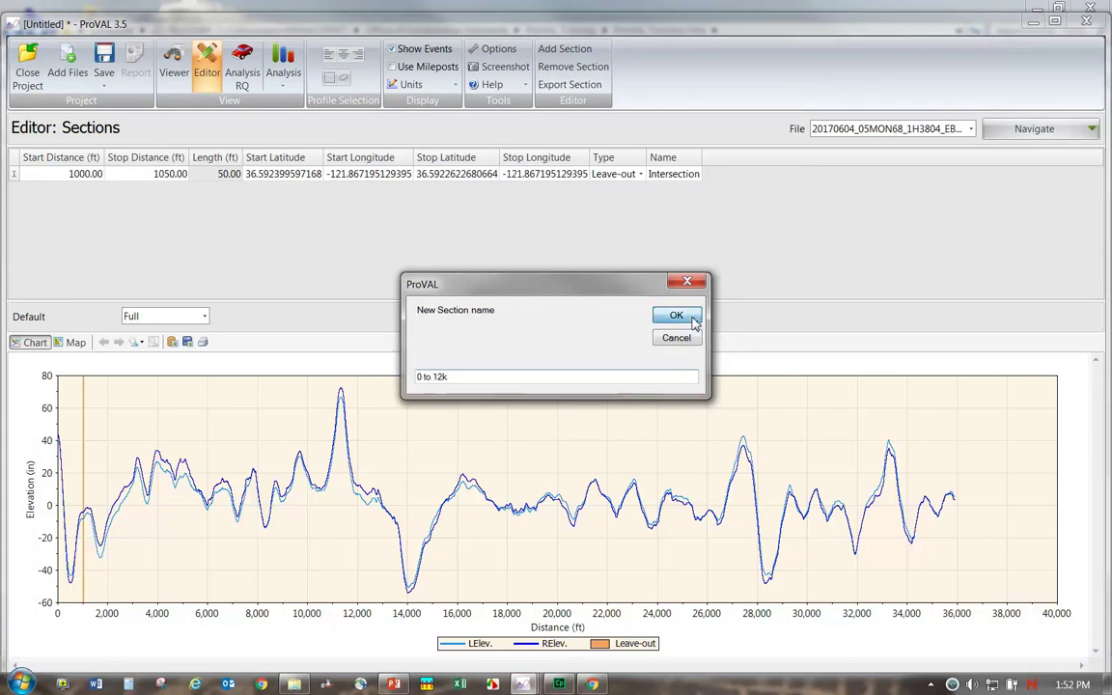
{"action": "left_click", "coordinate": [676, 315]}
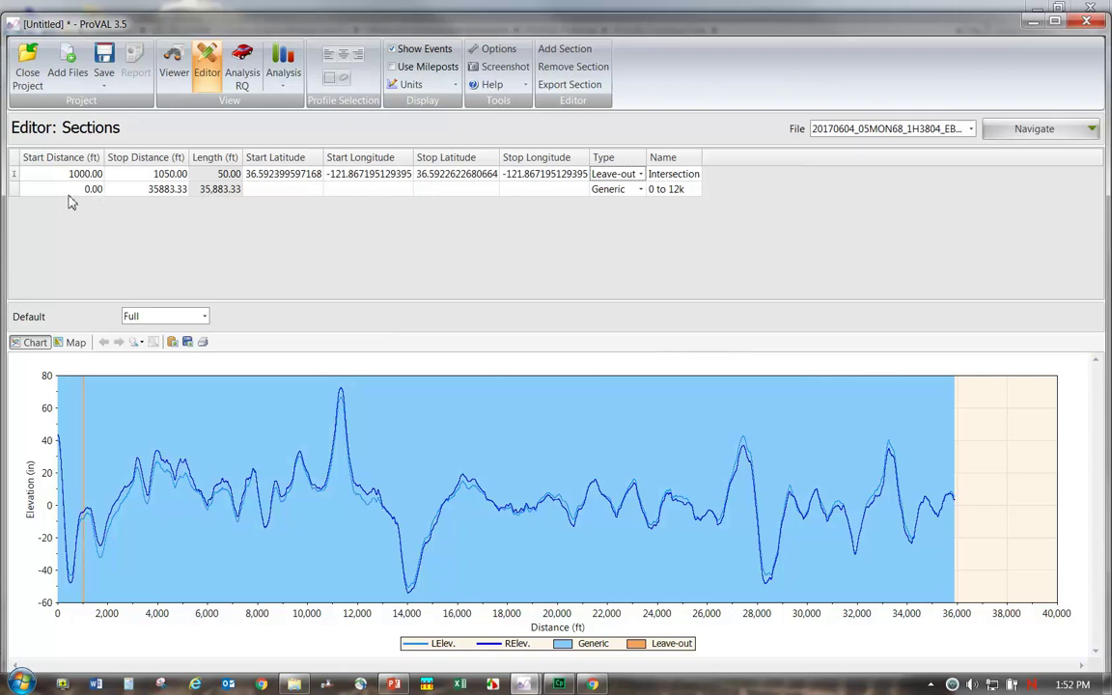
{"action": "left_click", "coordinate": [159, 190]}
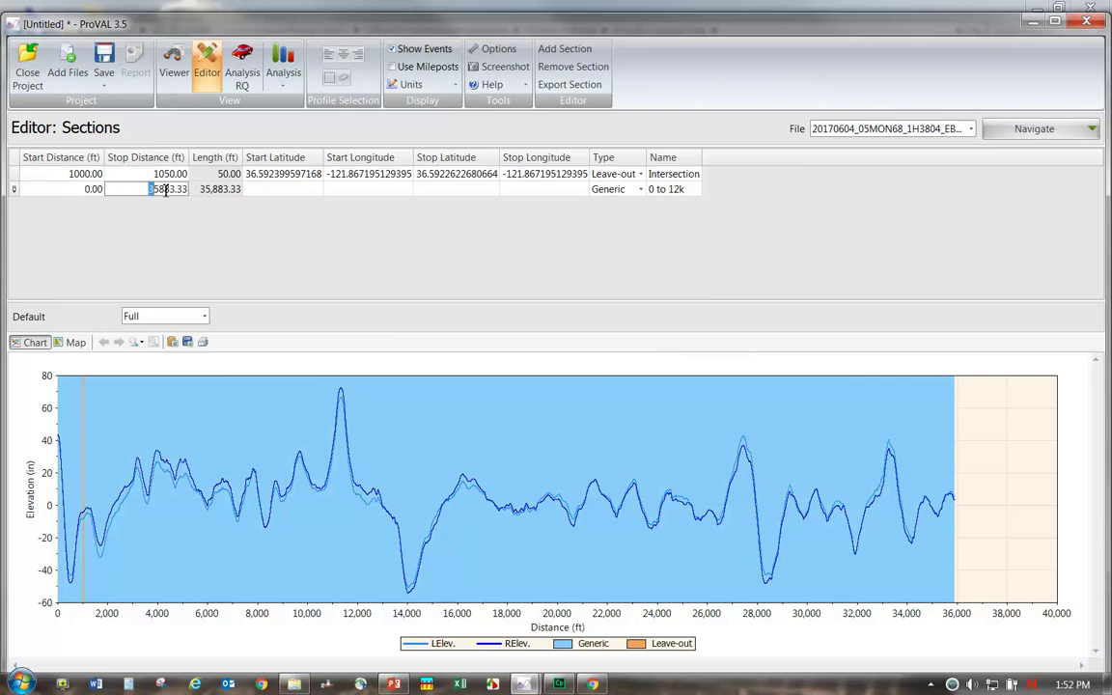
{"action": "left_click_drag", "start_coordinate": [166, 189], "coordinate": [194, 191]}
{"action": "type", "text": "12000"}
{"action": "left_click", "coordinate": [356, 234]}
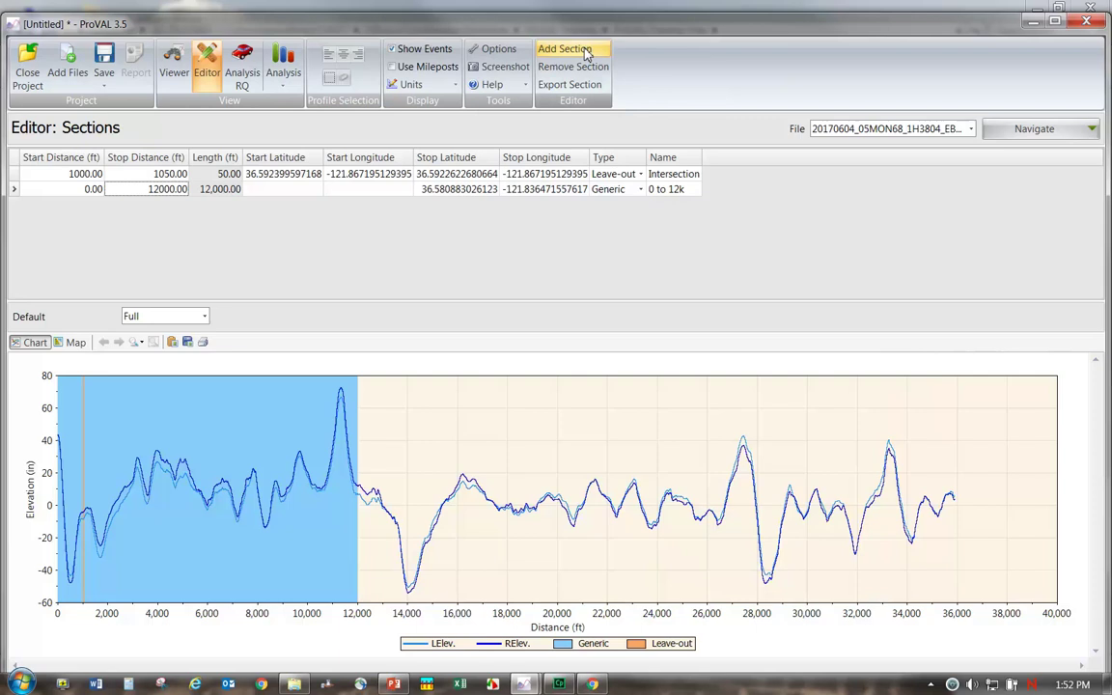
- Remove the Intersection leave-out section and export the "0 to 12k" section as a Pavement Profile (*.ppf) file under its suggested name
{"action": "left_click", "coordinate": [15, 175]}
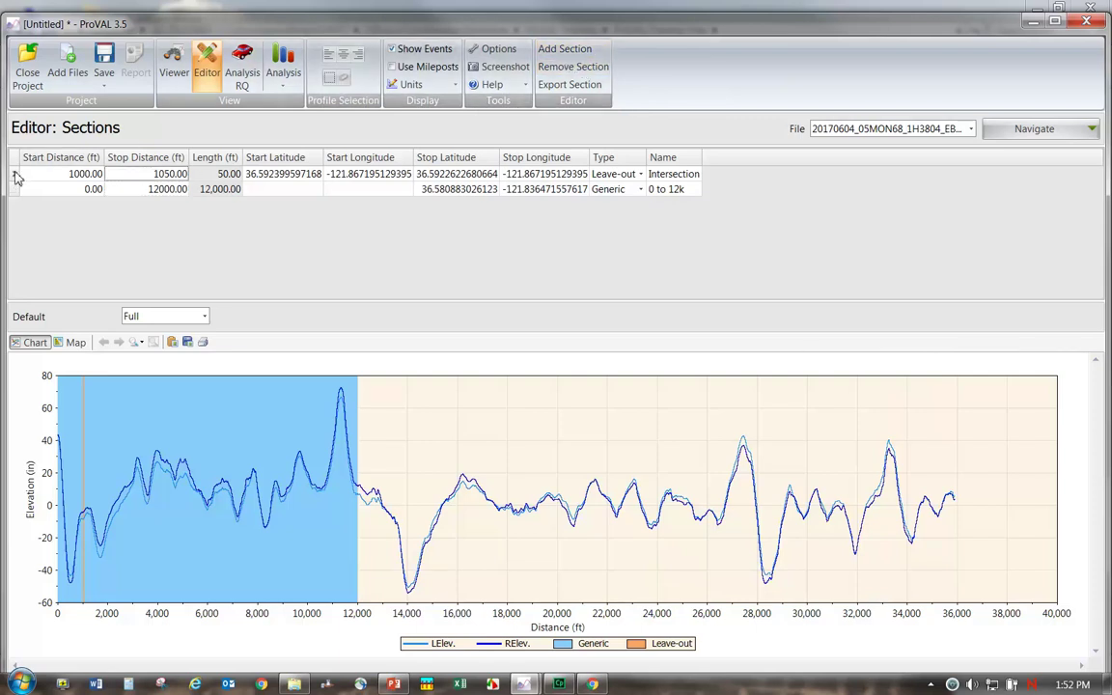
{"action": "left_click", "coordinate": [585, 69]}
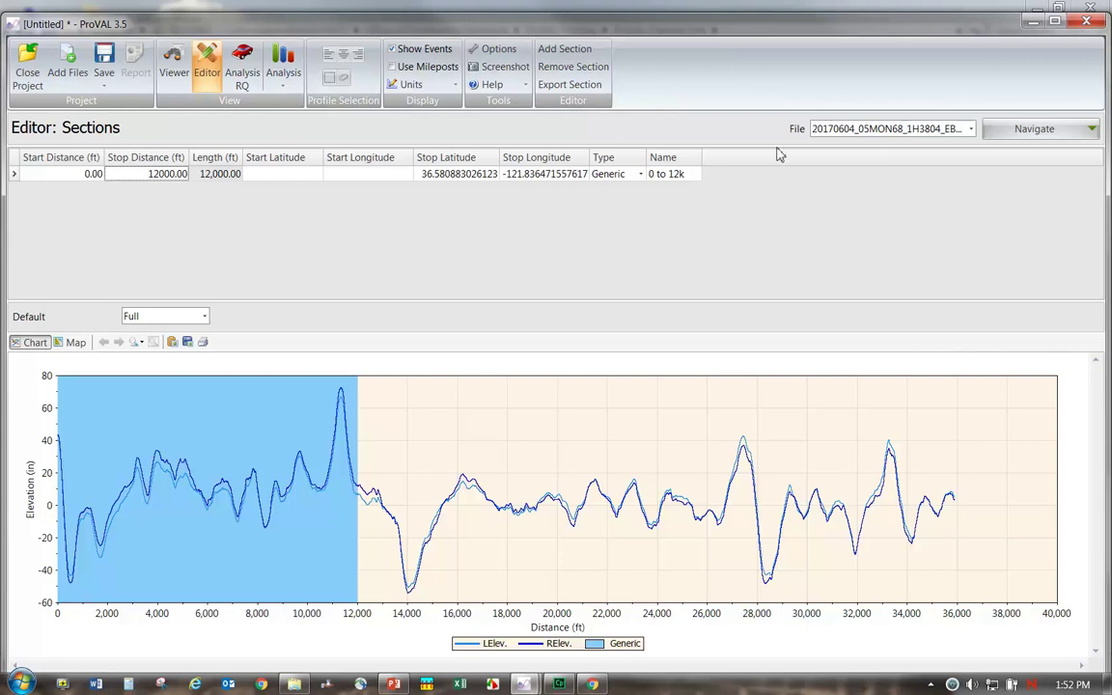
{"action": "left_click", "coordinate": [592, 89]}
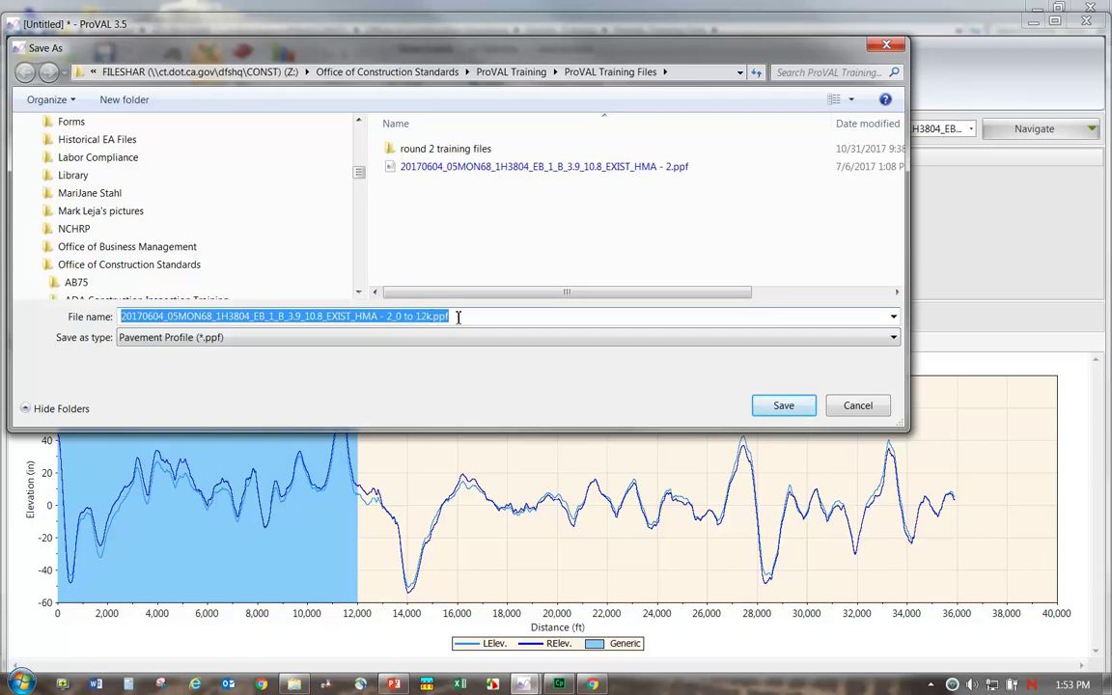
{"action": "left_click", "coordinate": [782, 406]}
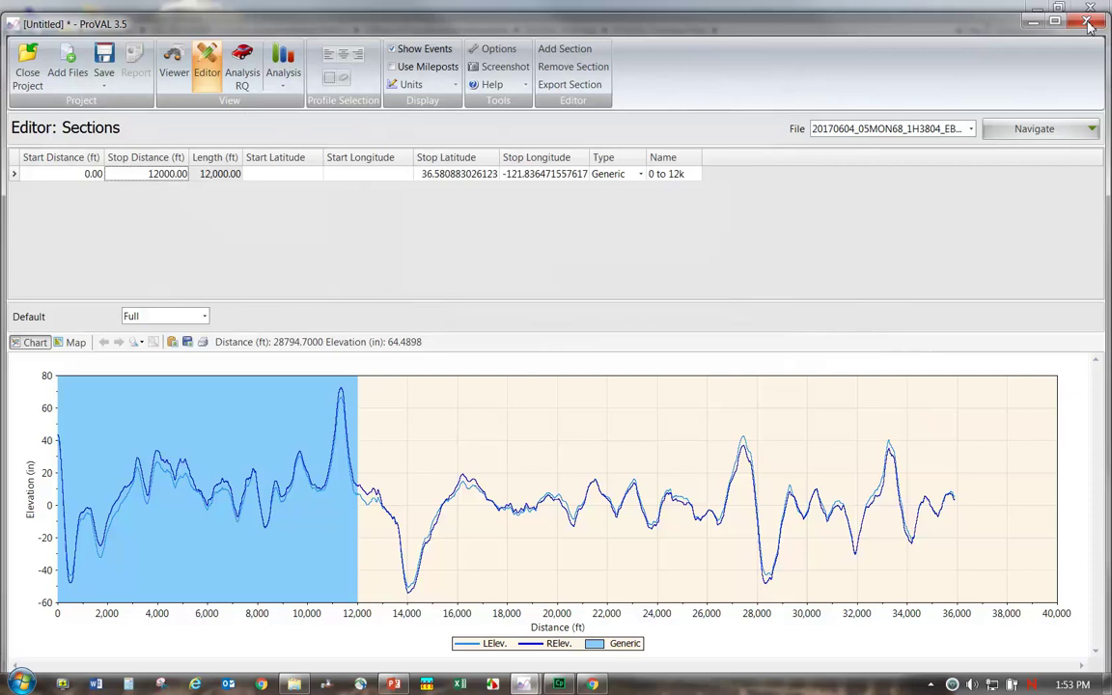
- Close the current ProVAL project and open the exported "0 to 12k" profile file from the ProVAL Training Files folder
{"action": "key", "text": "alt+F4"}
{"action": "left_click", "coordinate": [560, 397]}
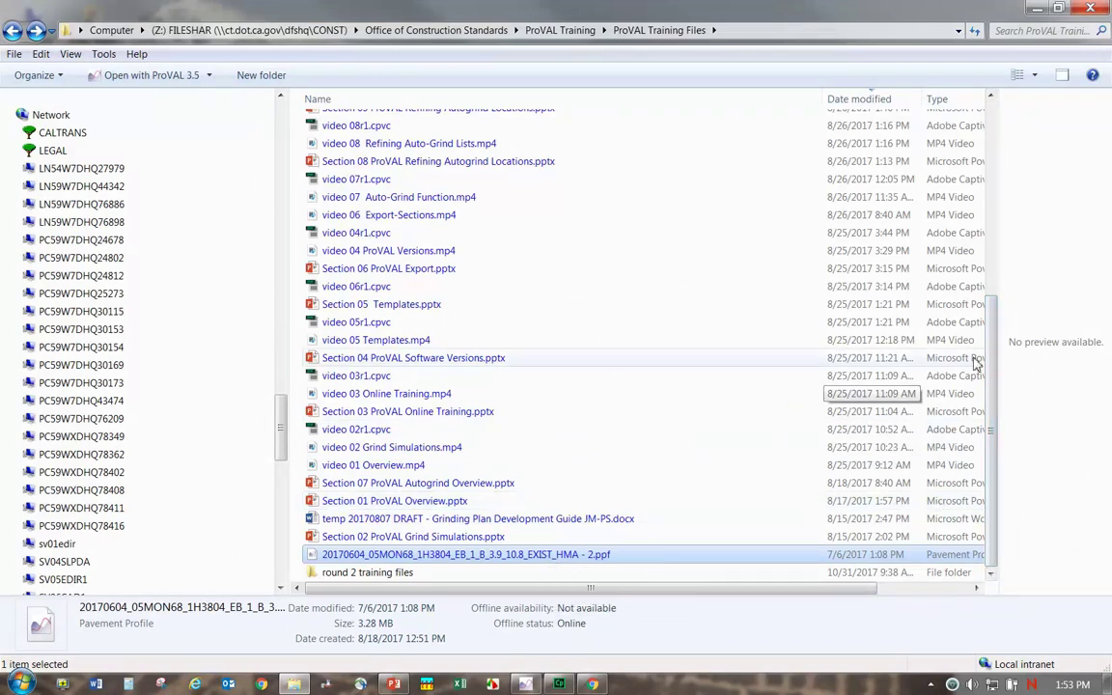
{"action": "left_click_drag", "start_coordinate": [994, 374], "coordinate": [985, 82]}
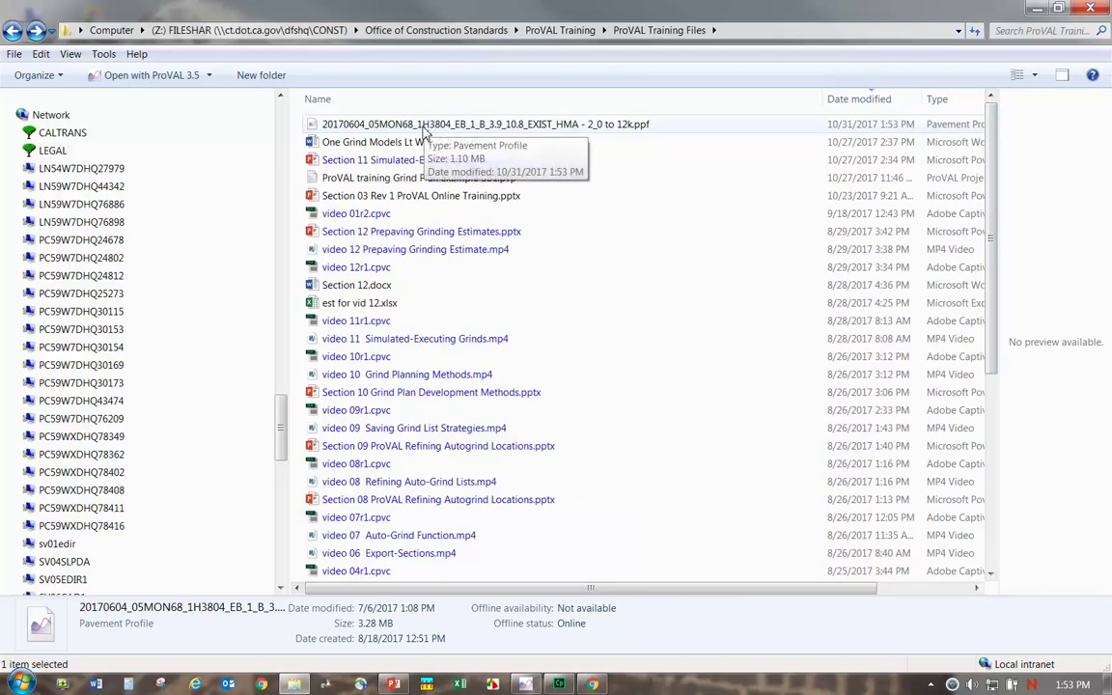
{"action": "left_click", "coordinate": [425, 128]}
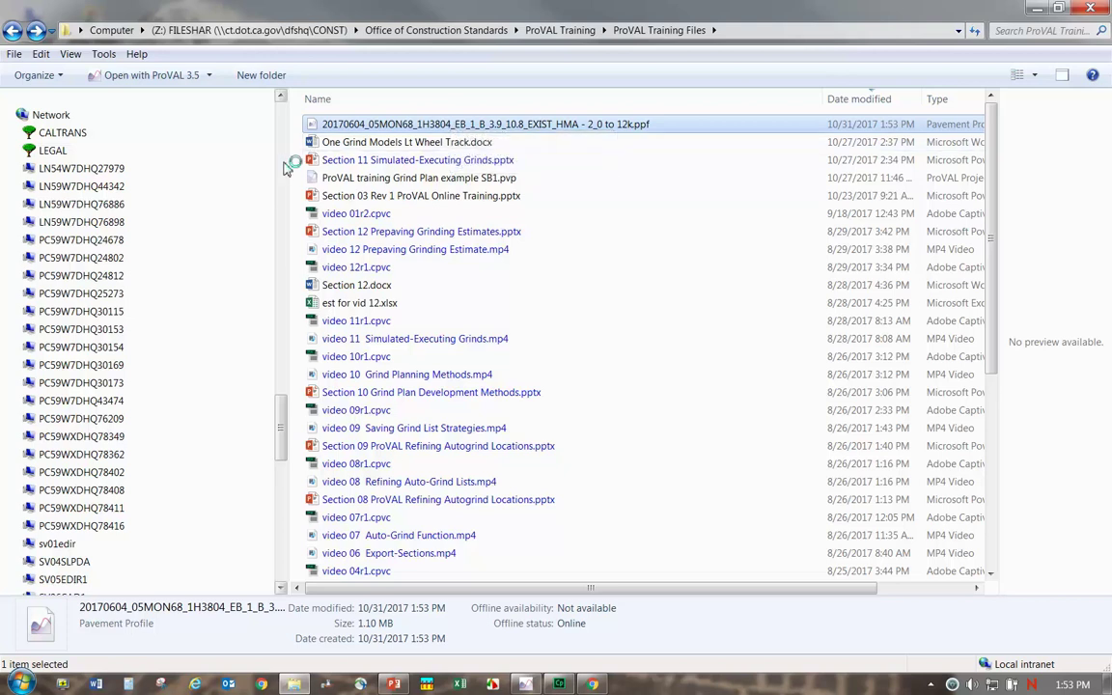
{"action": "left_click_drag", "start_coordinate": [287, 154], "coordinate": [18, 149]}
{"action": "key", "text": "Return"}
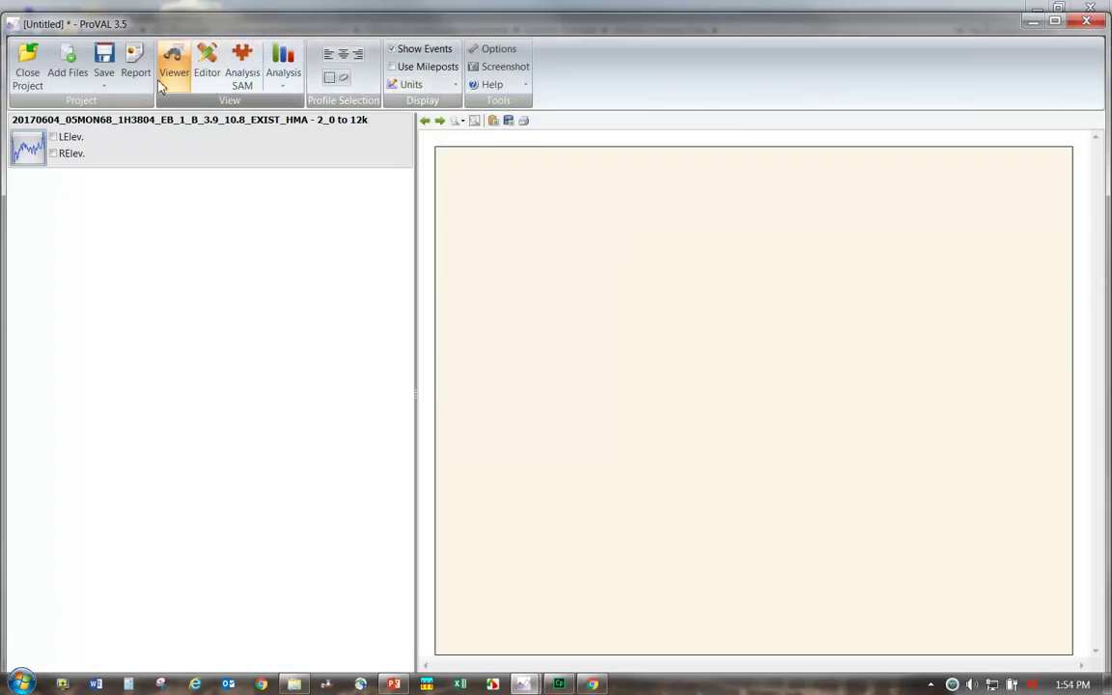
- Load the exported "0 to 12k" profile into the Editor's Basic view
{"action": "left_click", "coordinate": [209, 81]}
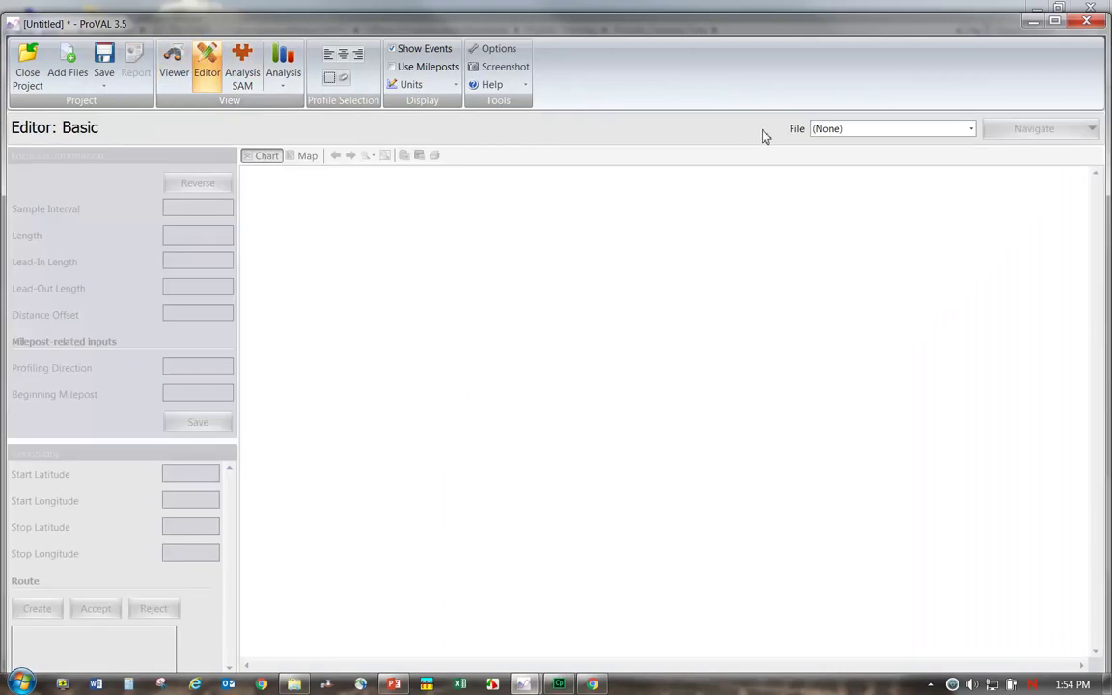
{"action": "left_click", "coordinate": [971, 130]}
{"action": "left_click", "coordinate": [951, 161]}
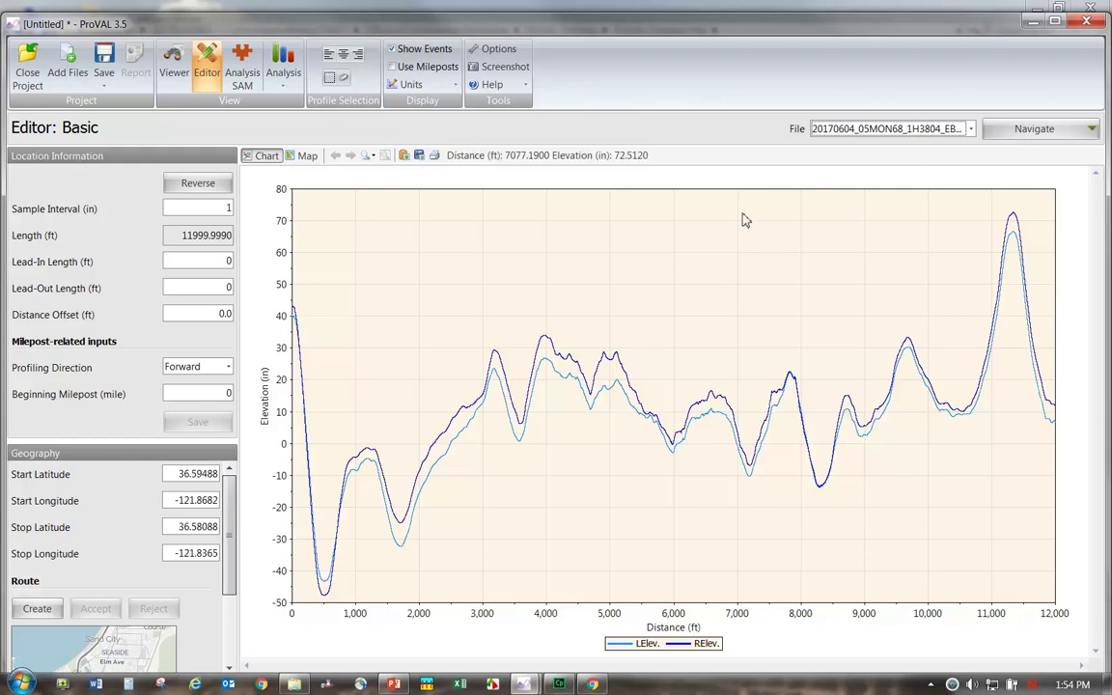
{"action": "left_click", "coordinate": [208, 77]}
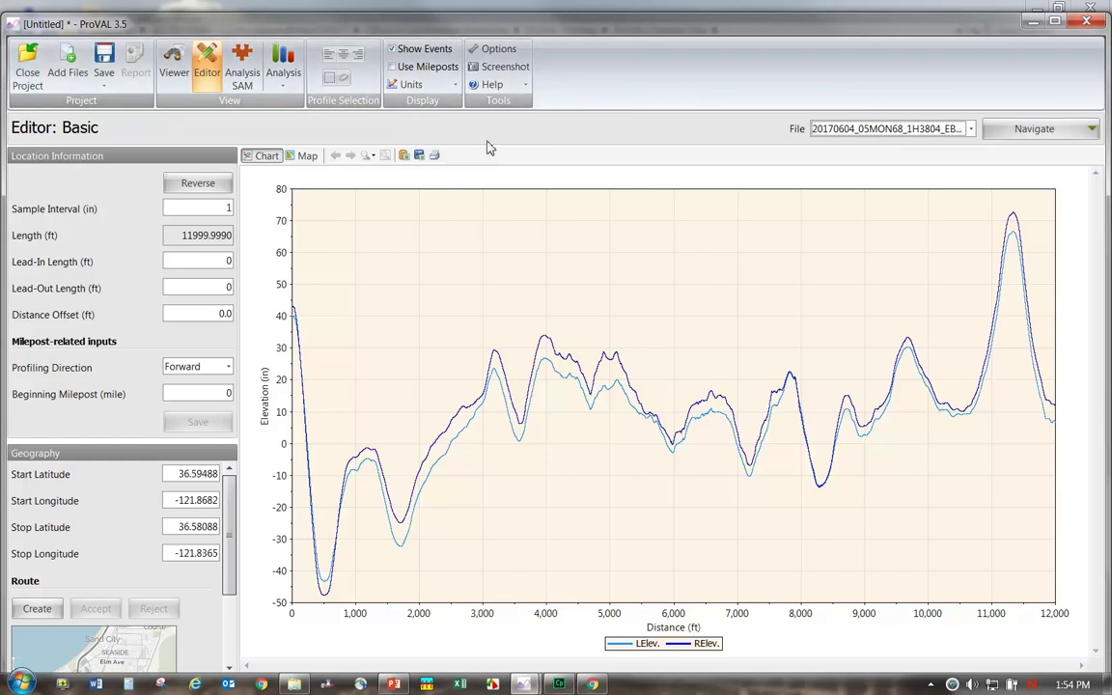
- Check the Editor's Events view, then return to Basic and show the exported profile's location on the map
{"action": "left_click", "coordinate": [1042, 129]}
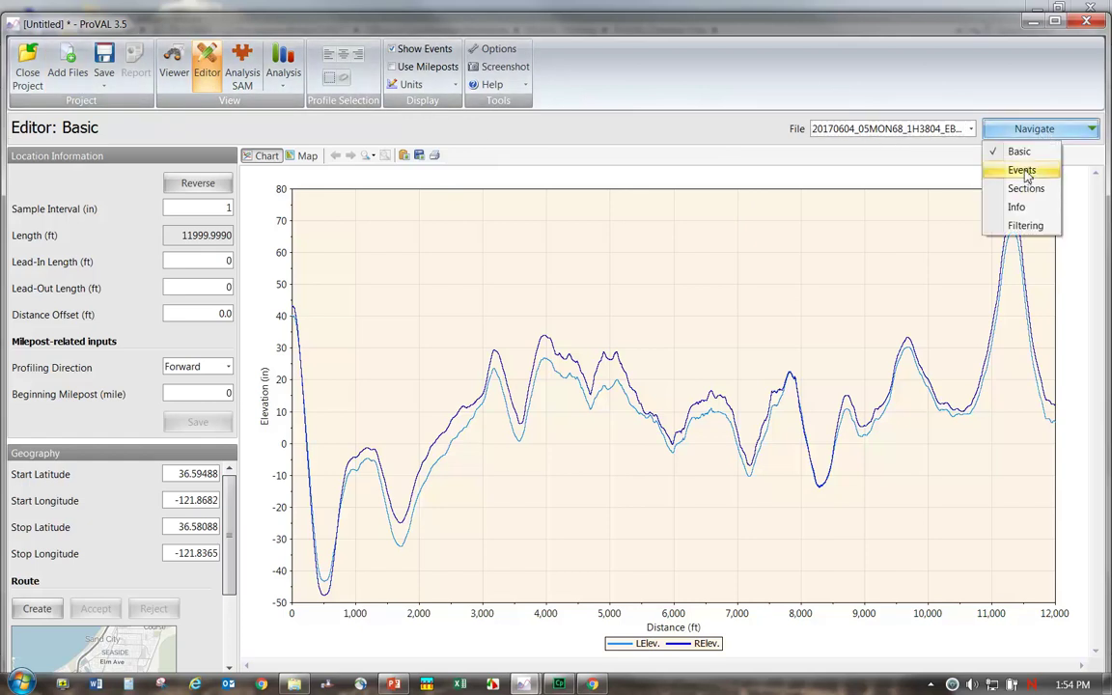
{"action": "left_click", "coordinate": [1023, 170]}
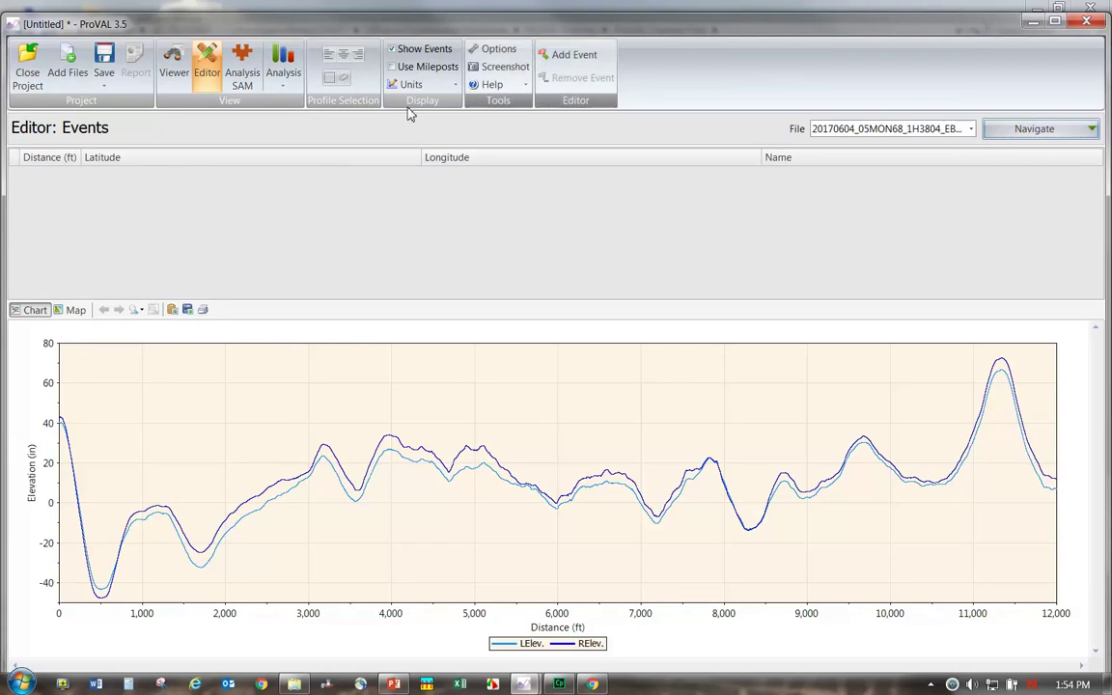
{"action": "left_click", "coordinate": [1003, 134]}
{"action": "left_click", "coordinate": [1010, 150]}
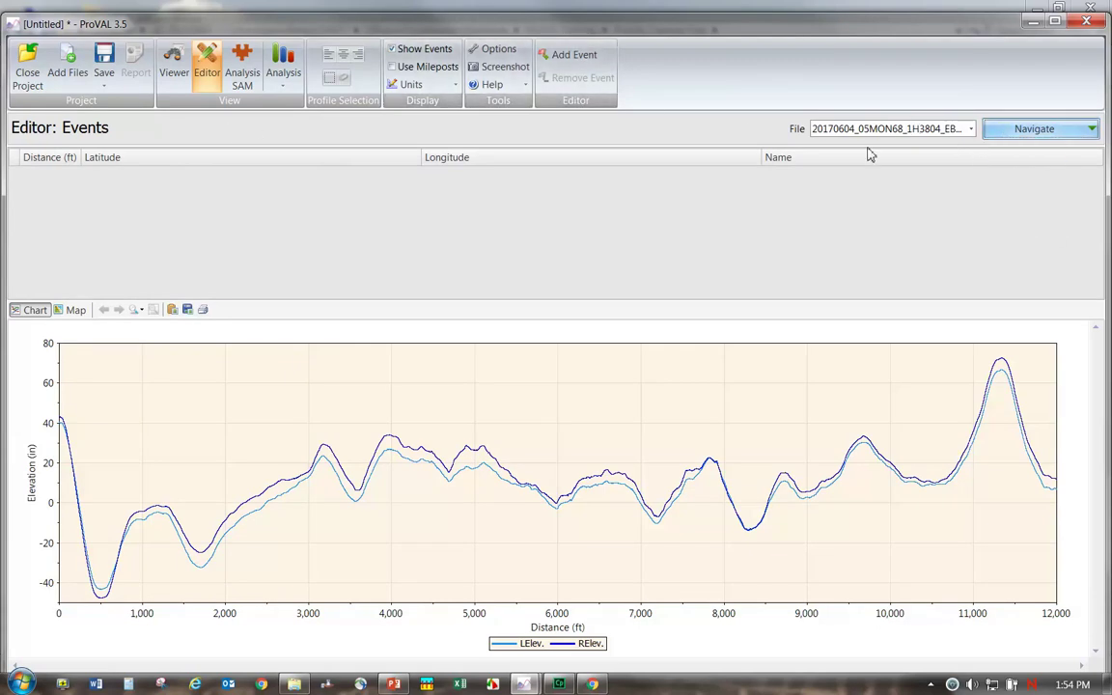
{"action": "left_click", "coordinate": [304, 156]}
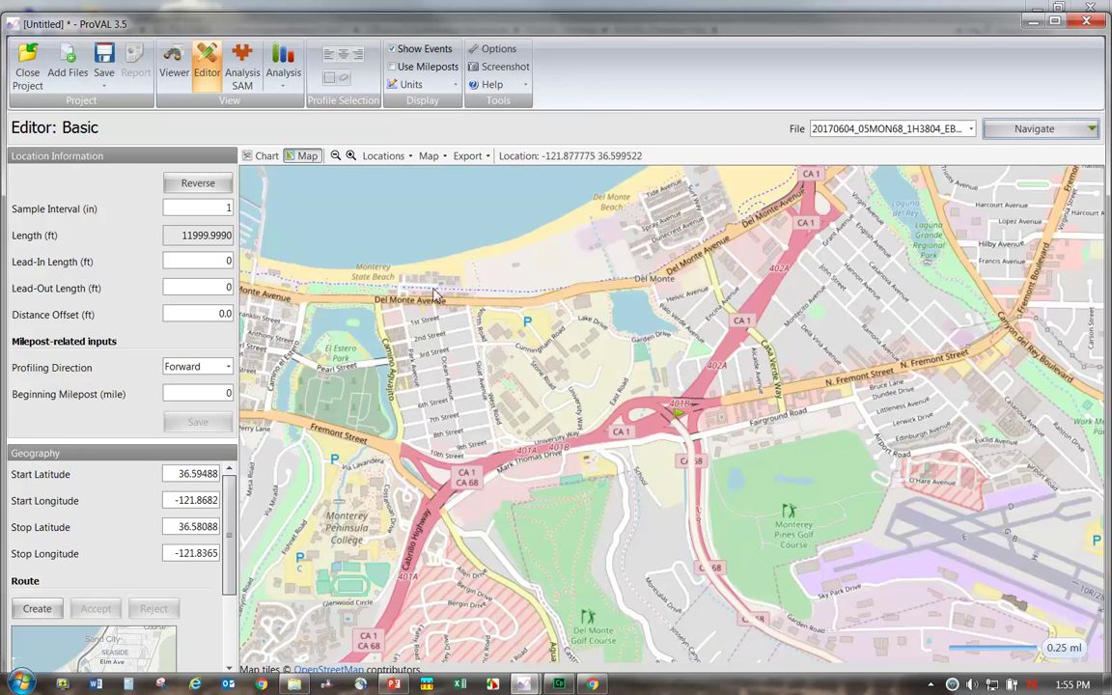
- Inspect the exported profile's route on the map from its start marker to its finish marker
{"action": "left_click_drag", "start_coordinate": [702, 425], "coordinate": [695, 321]}
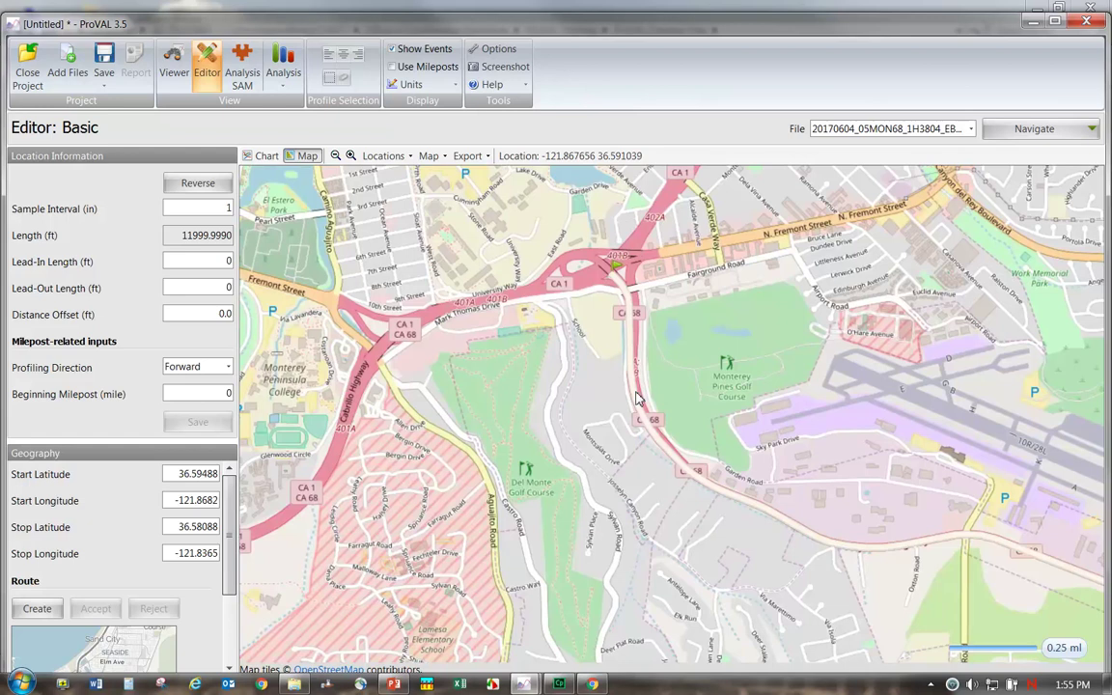
{"action": "left_click_drag", "start_coordinate": [844, 395], "coordinate": [882, 424]}
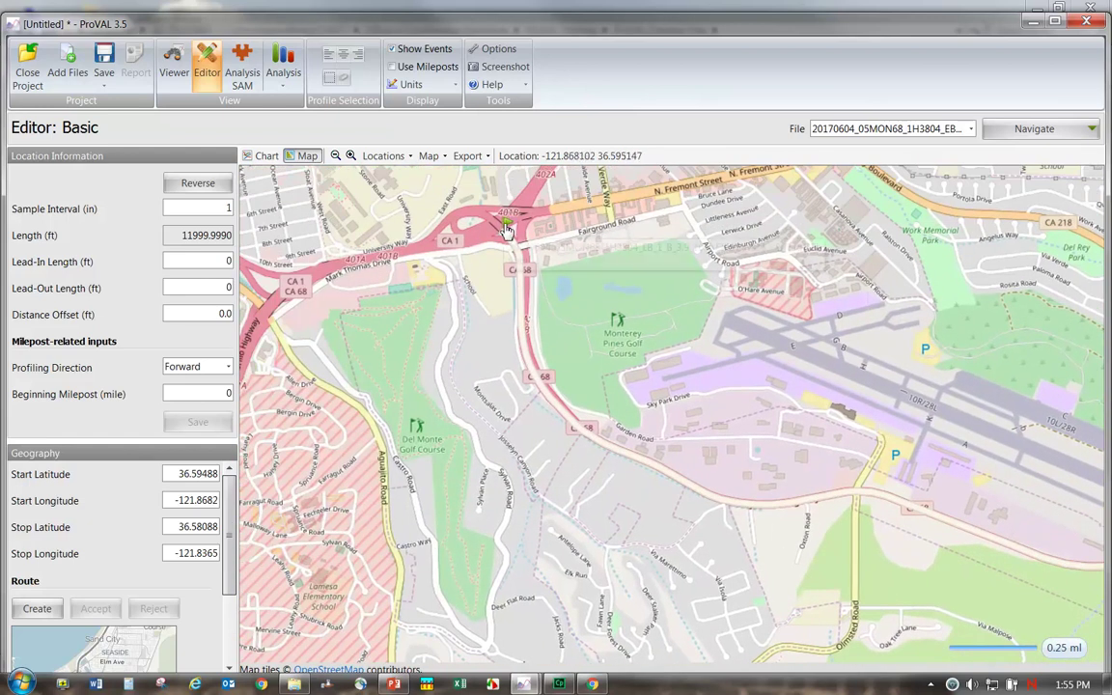
{"action": "mouse_move", "coordinate": [507, 229]}
{"action": "left_click_drag", "start_coordinate": [731, 414], "coordinate": [584, 371]}
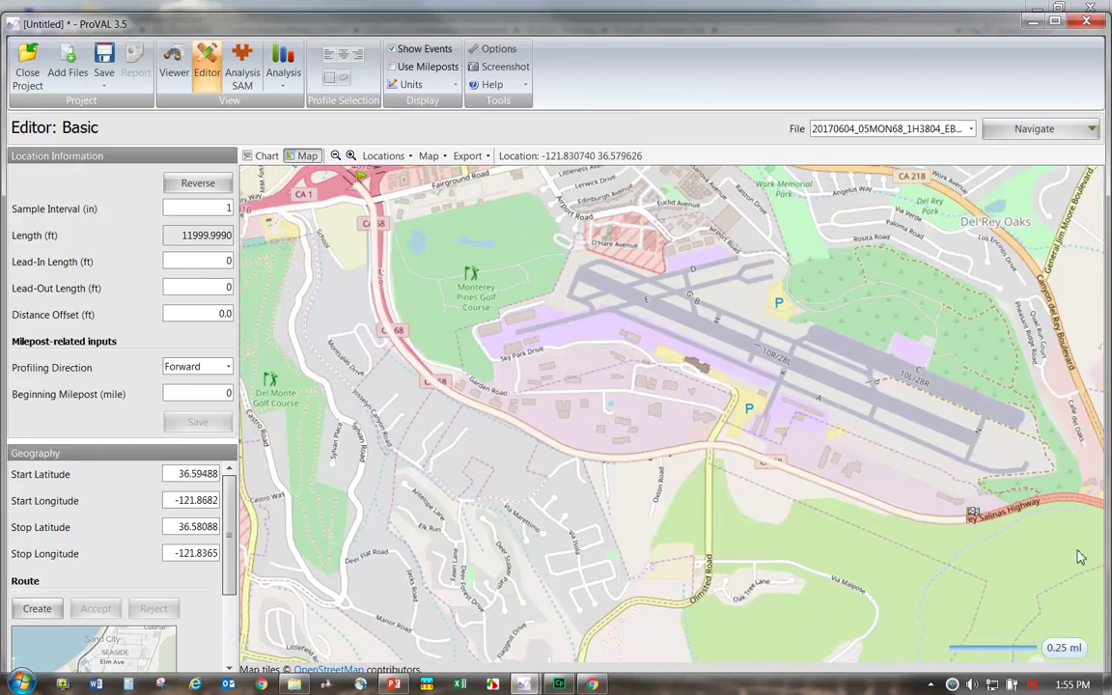
{"action": "mouse_move", "coordinate": [975, 516]}
- Add an event named "Olmstead Road" to the exported profile in the Editor's Events view
{"action": "left_click", "coordinate": [1008, 129]}
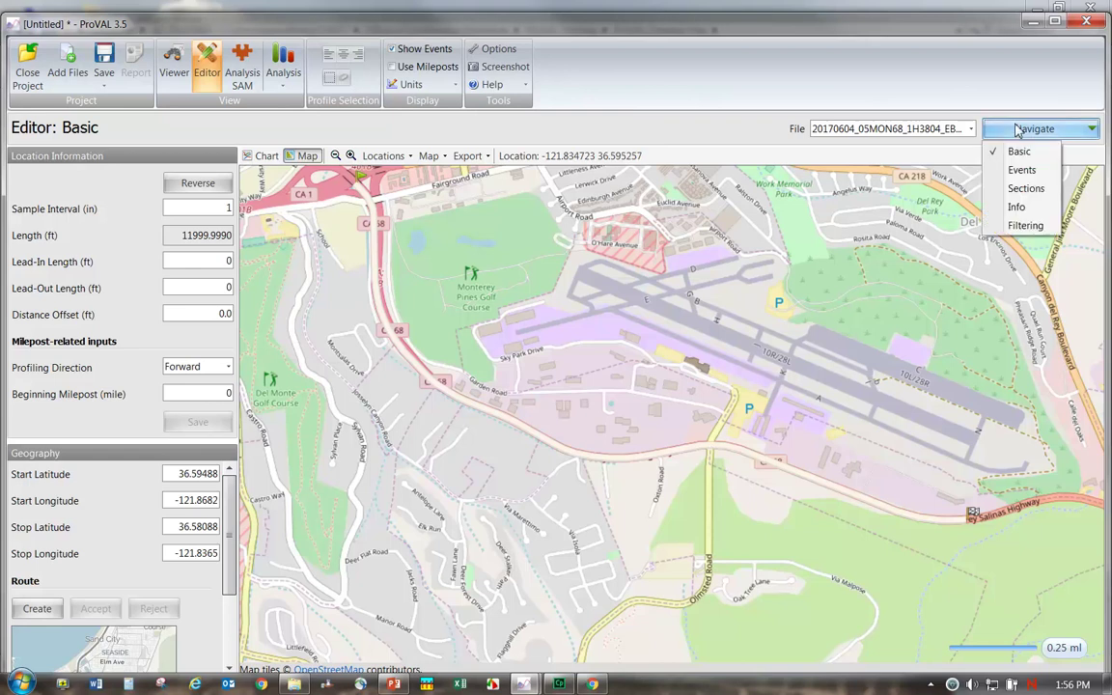
{"action": "left_click", "coordinate": [1020, 173]}
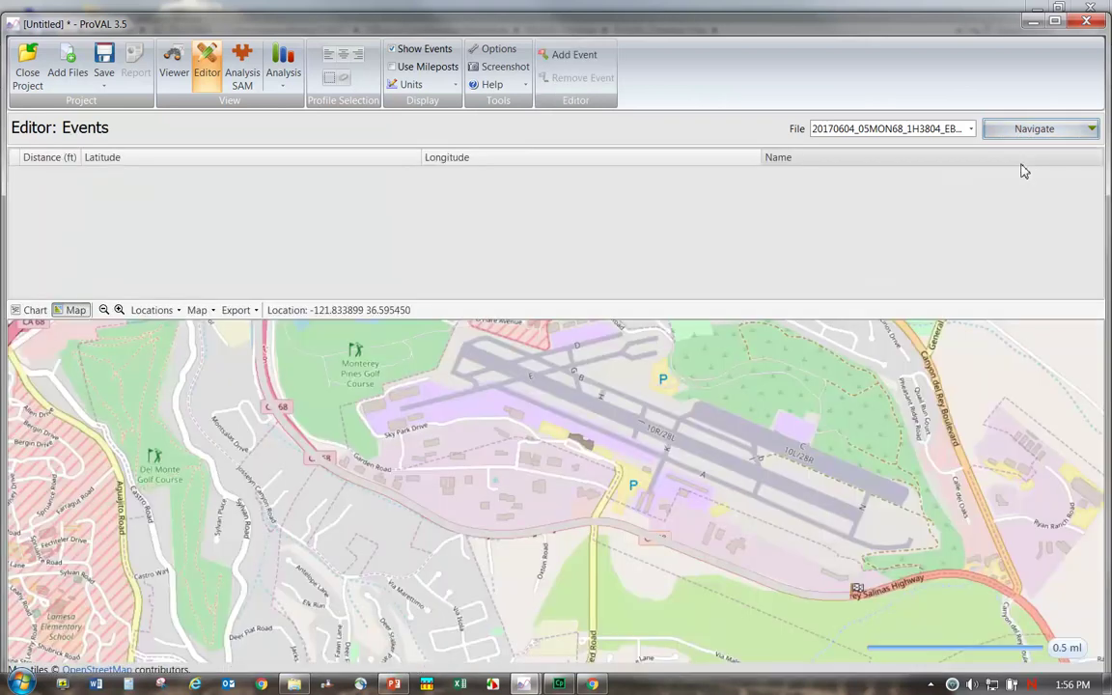
{"action": "left_click", "coordinate": [579, 55]}
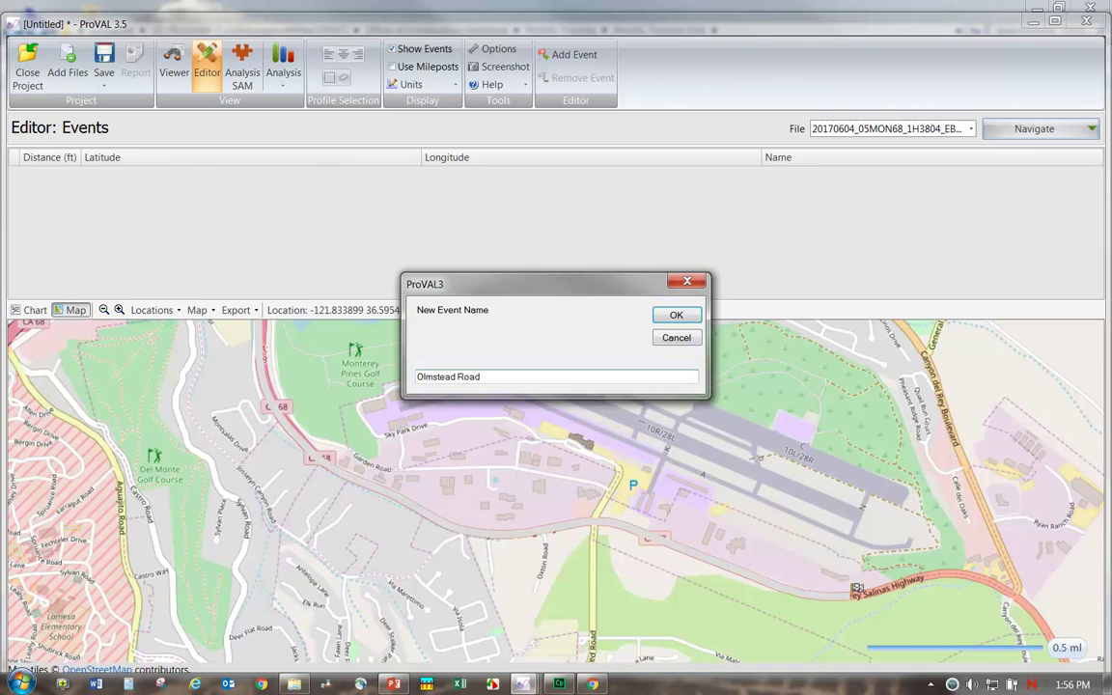
{"action": "left_click", "coordinate": [676, 315]}
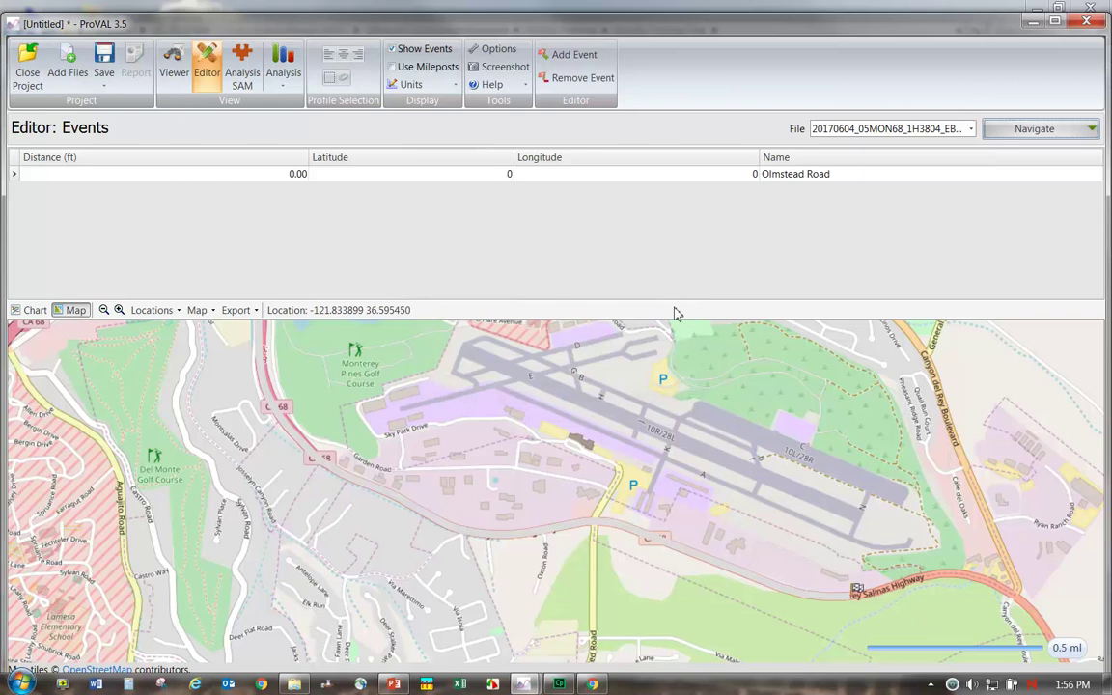
- Set the Olmstead Road event's latitude to 36.58397 and its longitude to -121.8498
{"action": "left_click", "coordinate": [469, 177]}
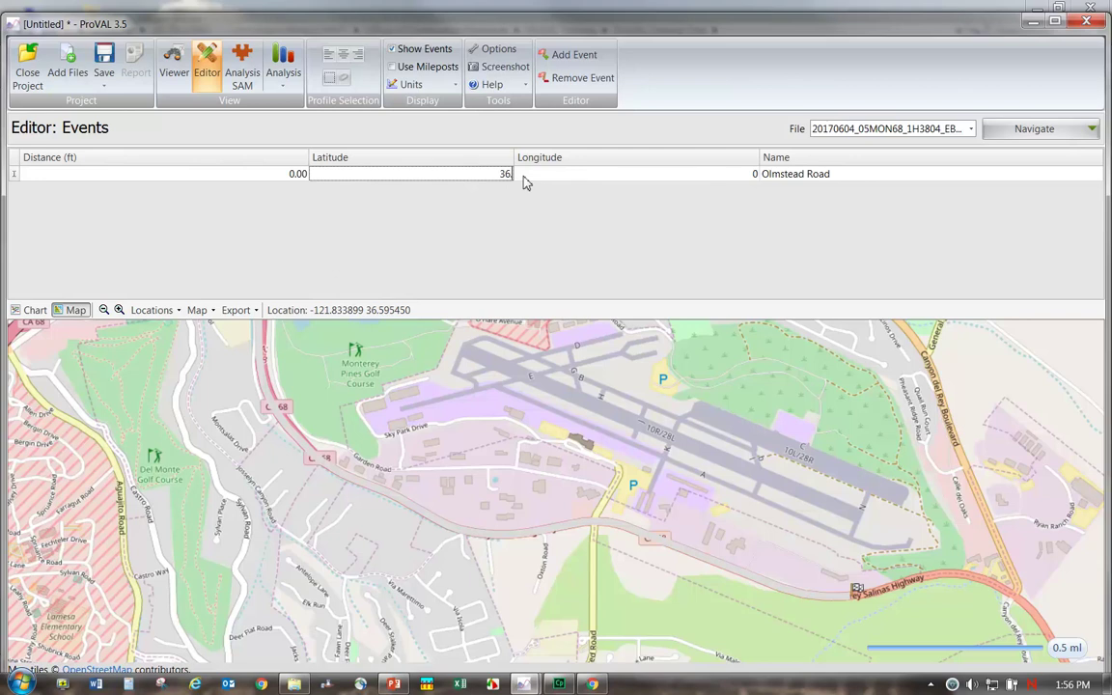
{"action": "type", "text": "36.58397"}
{"action": "left_click", "coordinate": [614, 180]}
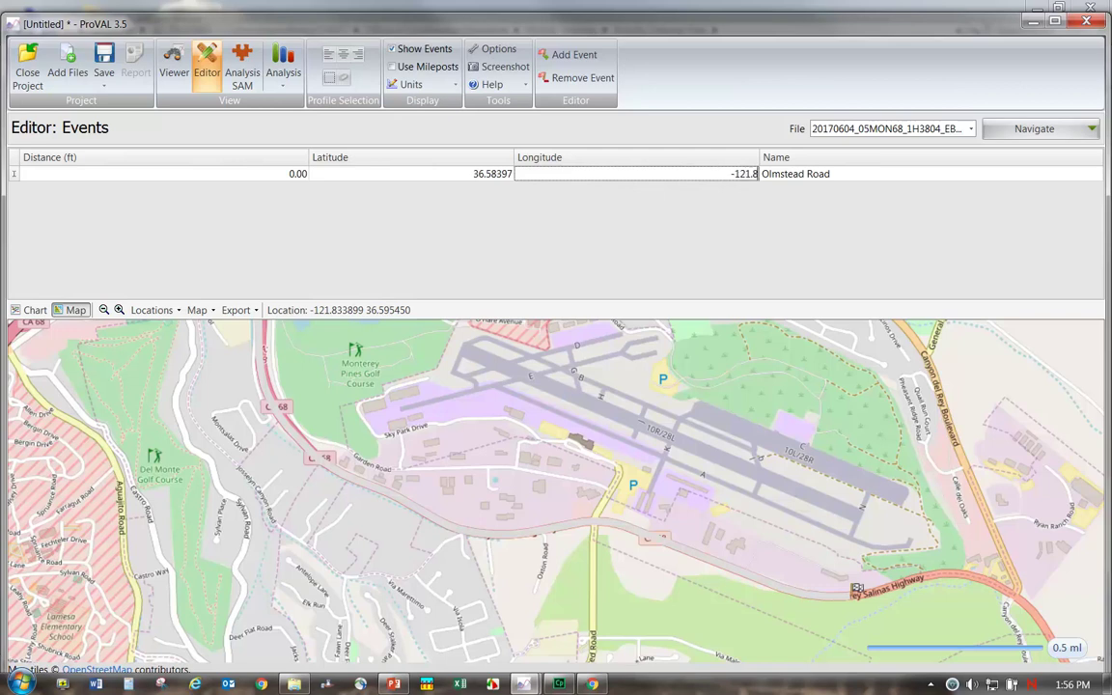
{"action": "type", "text": "-121.849789"}
{"action": "left_click", "coordinate": [975, 197]}
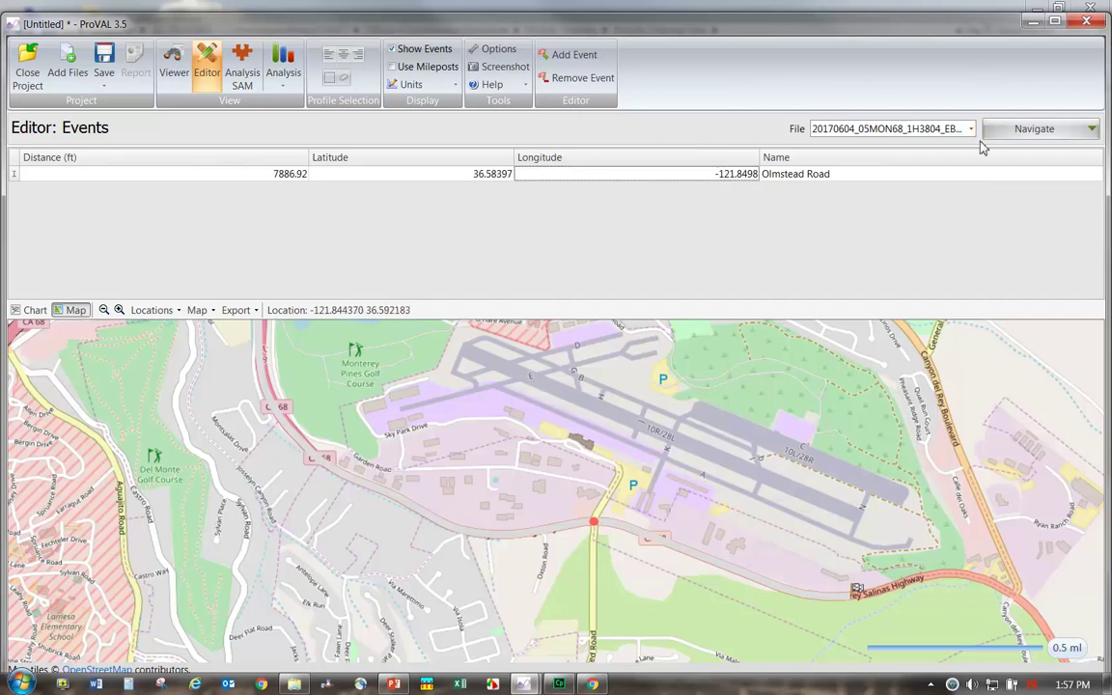
- Run a Smoothness Assurance analysis with the IRI index on the right elevation profile (RElev.) only
{"action": "left_click", "coordinate": [1014, 133]}
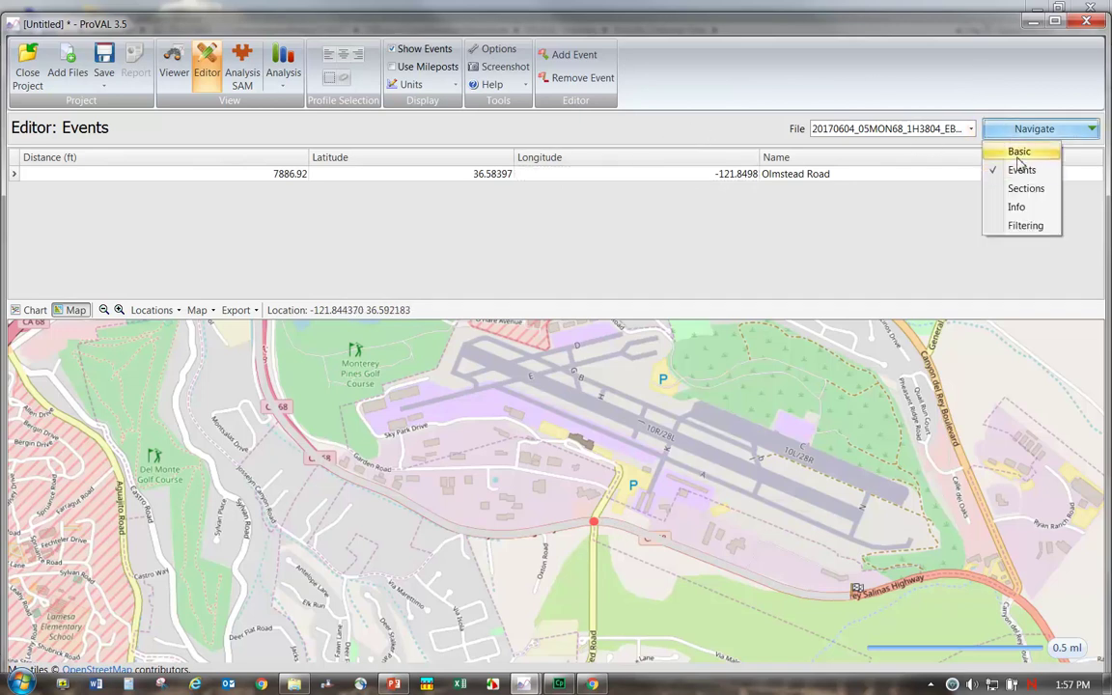
{"action": "left_click", "coordinate": [242, 75]}
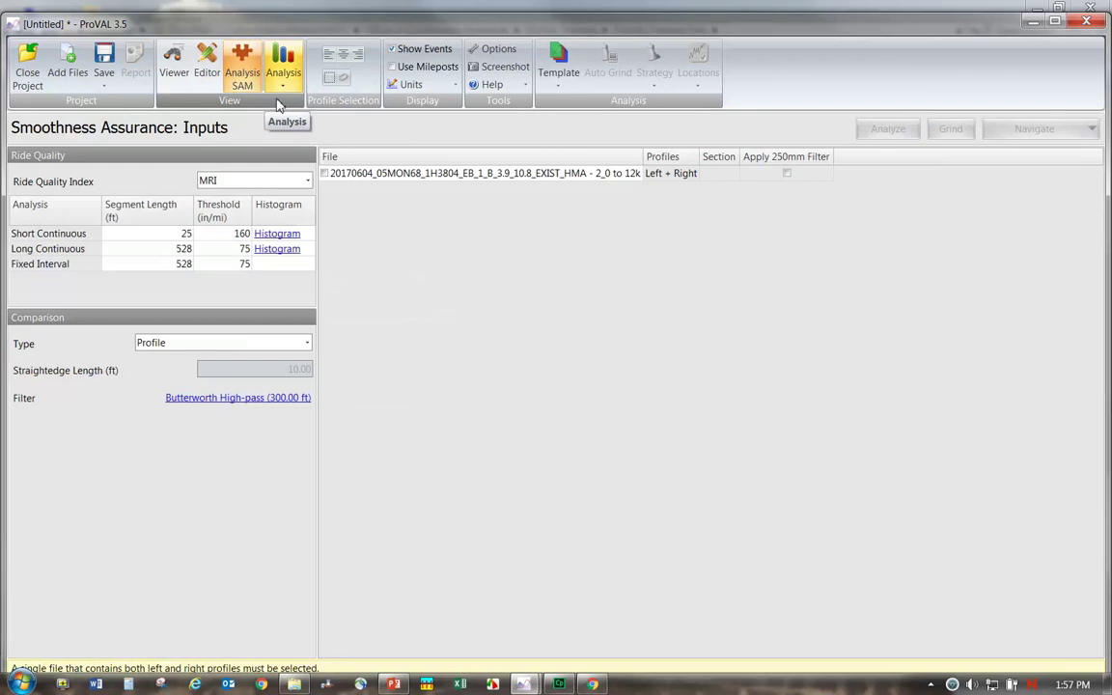
{"action": "left_click", "coordinate": [307, 181]}
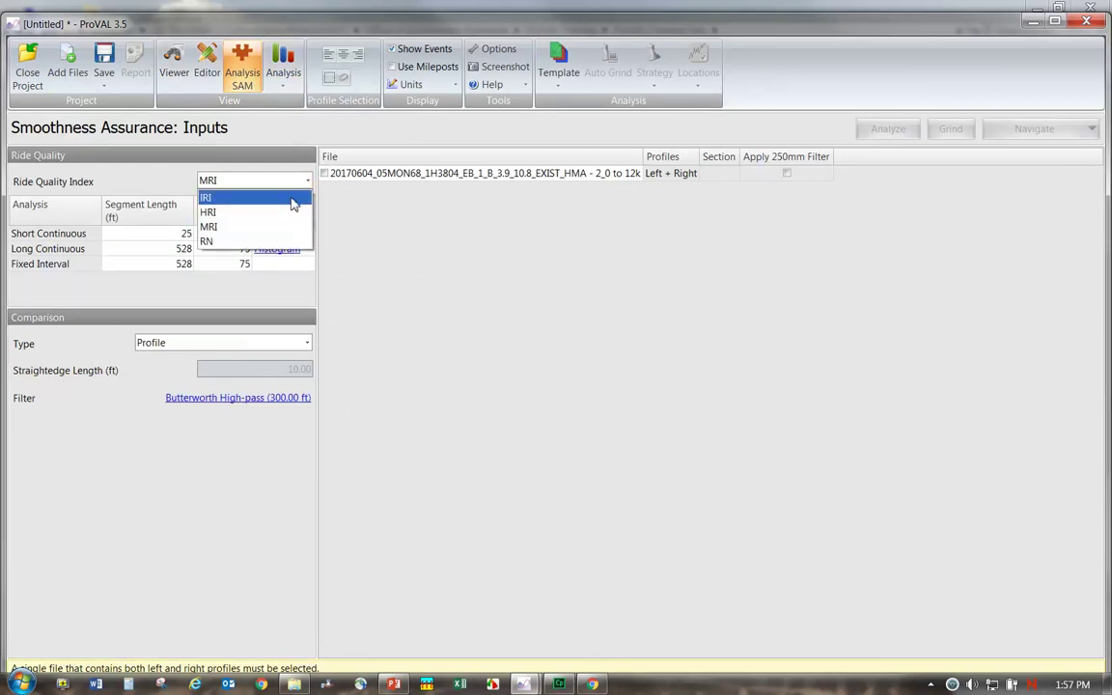
{"action": "left_click", "coordinate": [289, 196]}
{"action": "left_click", "coordinate": [638, 189]}
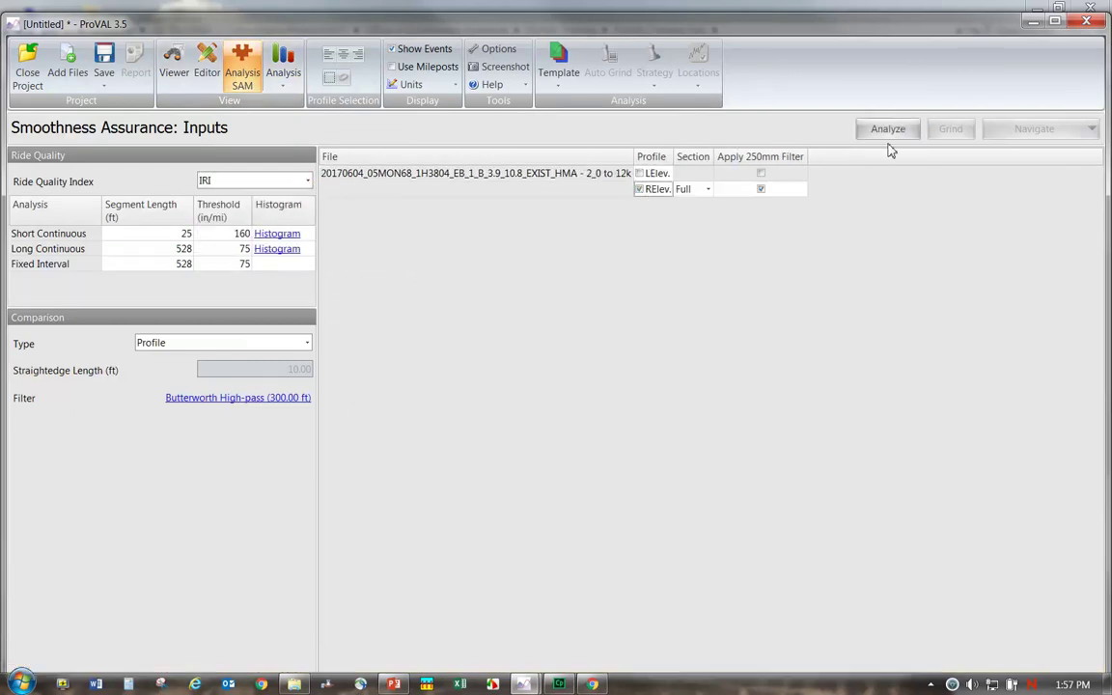
{"action": "left_click", "coordinate": [888, 129]}
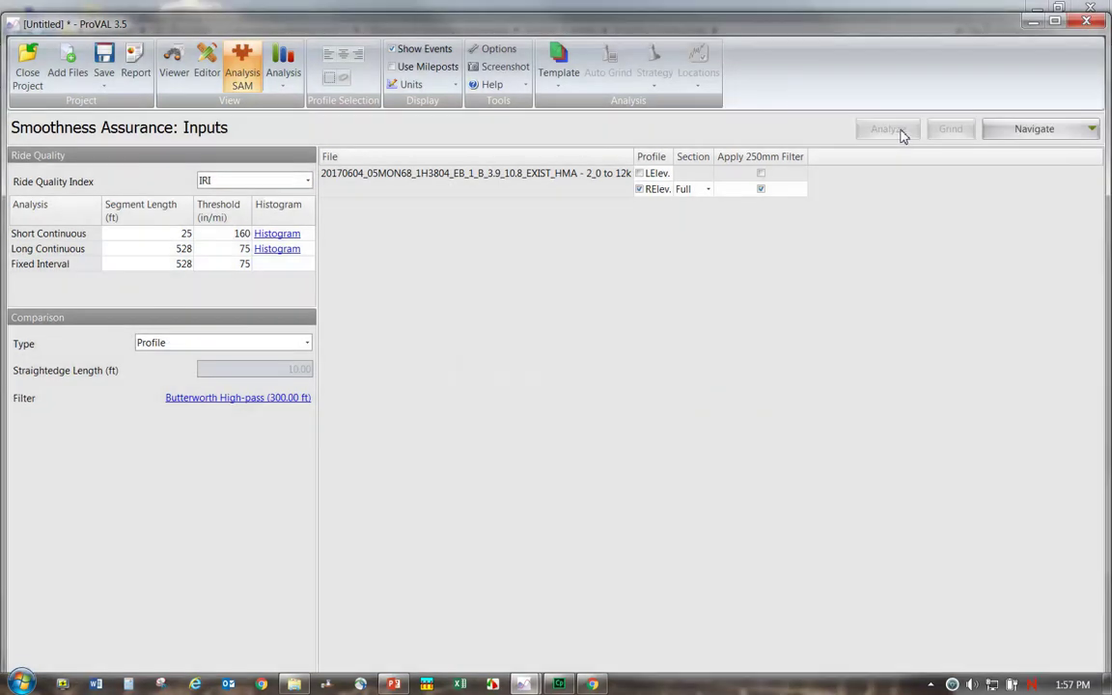
- Display the Short Continuous results and check the roughness around the Olmstead Road event flag
{"action": "left_click", "coordinate": [990, 129]}
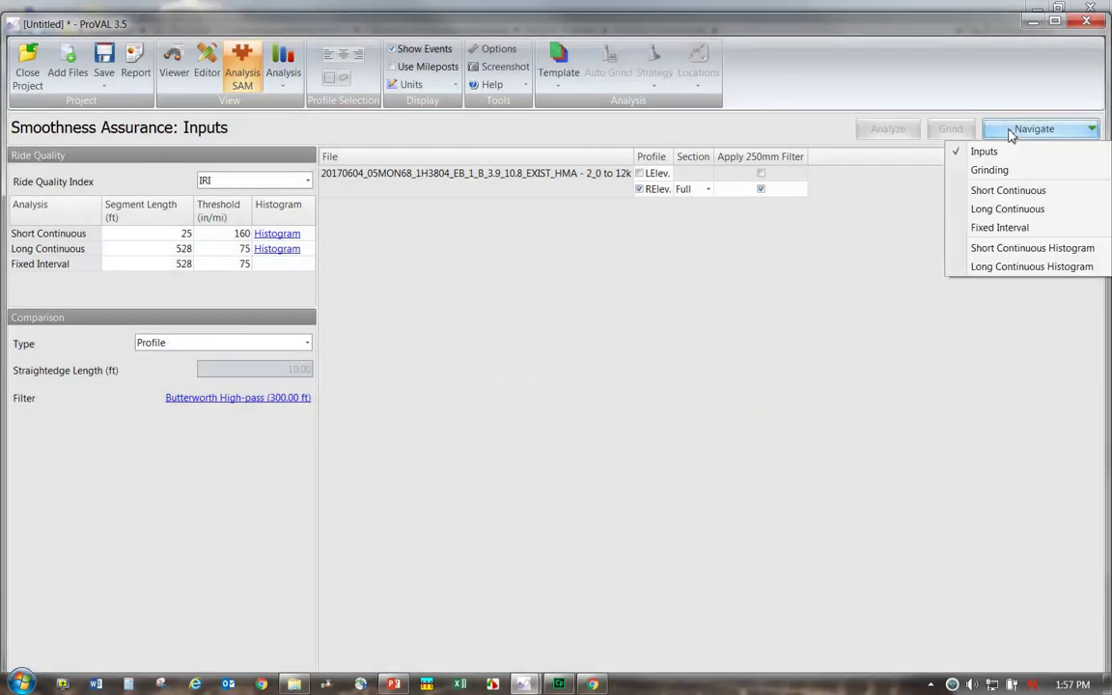
{"action": "left_click", "coordinate": [1008, 191]}
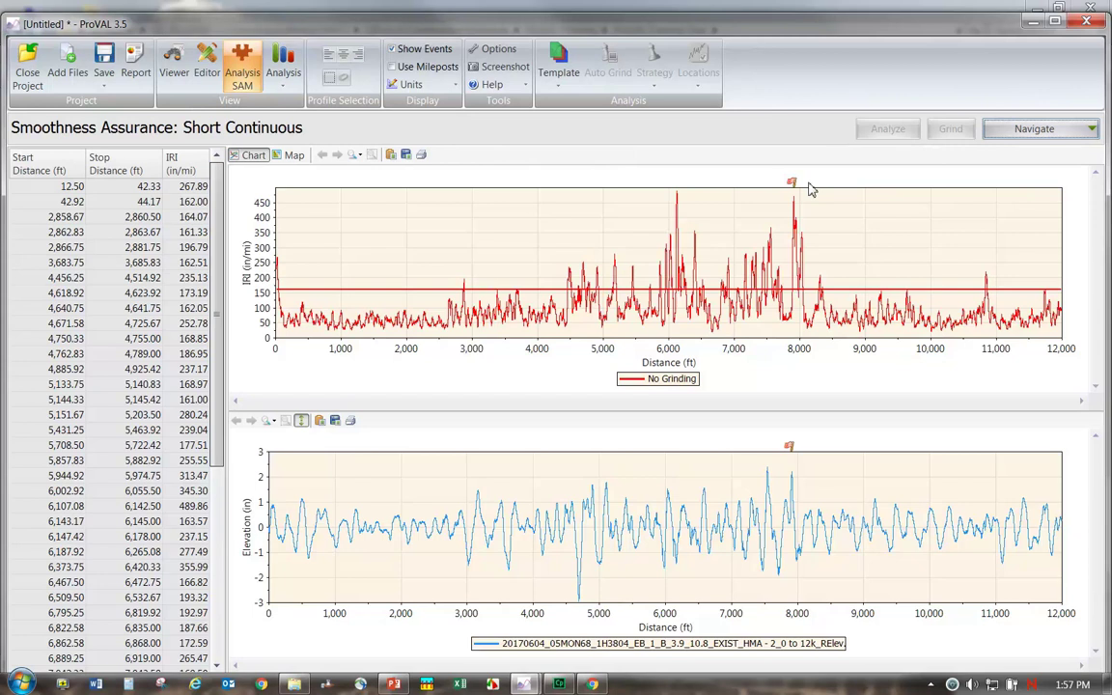
{"action": "left_click", "coordinate": [795, 191]}
- Show the Short Continuous results on the map and examine the rough spots along the route to its finish
{"action": "left_click", "coordinate": [293, 157]}
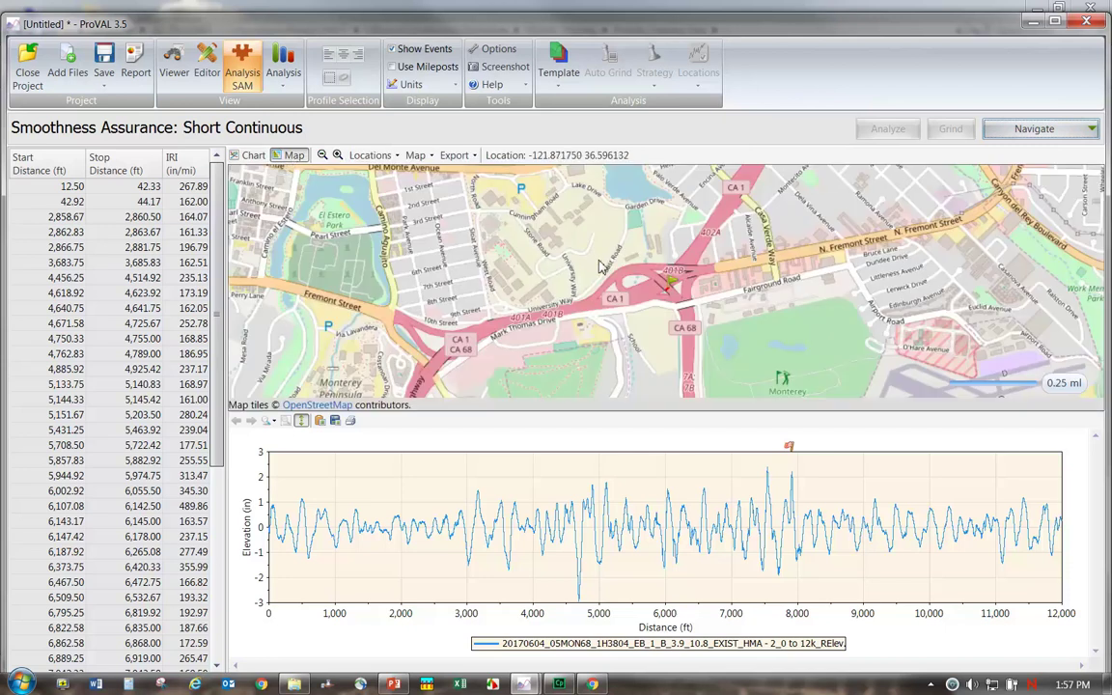
{"action": "left_click_drag", "start_coordinate": [754, 338], "coordinate": [707, 261]}
{"action": "left_click", "coordinate": [1061, 128]}
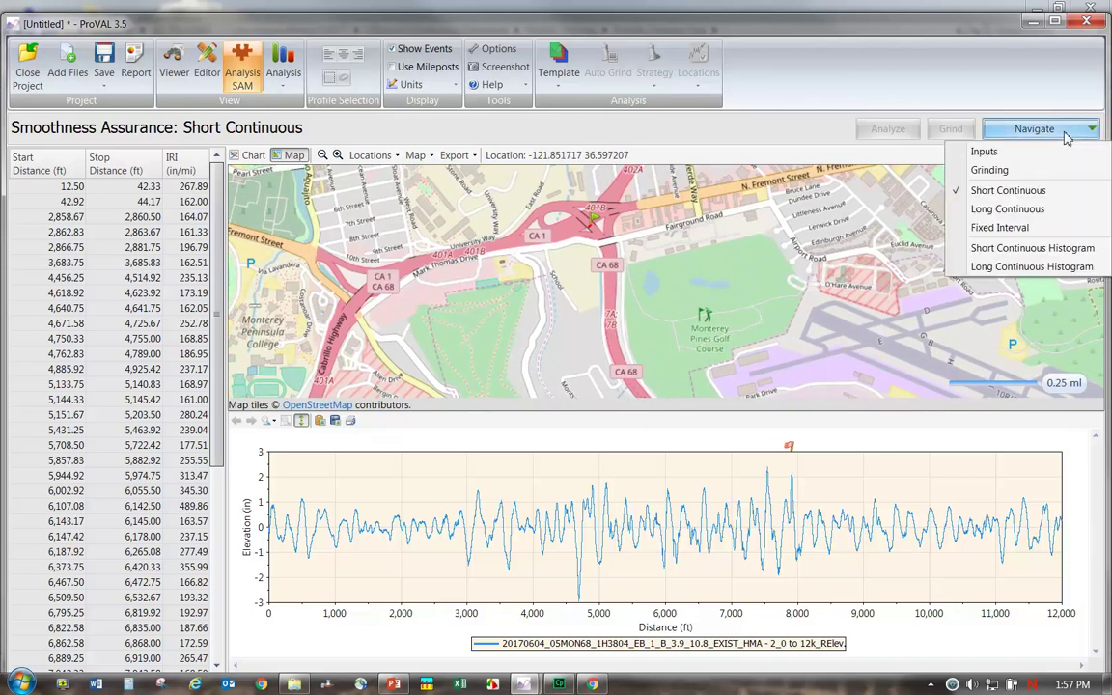
{"action": "left_click", "coordinate": [752, 300]}
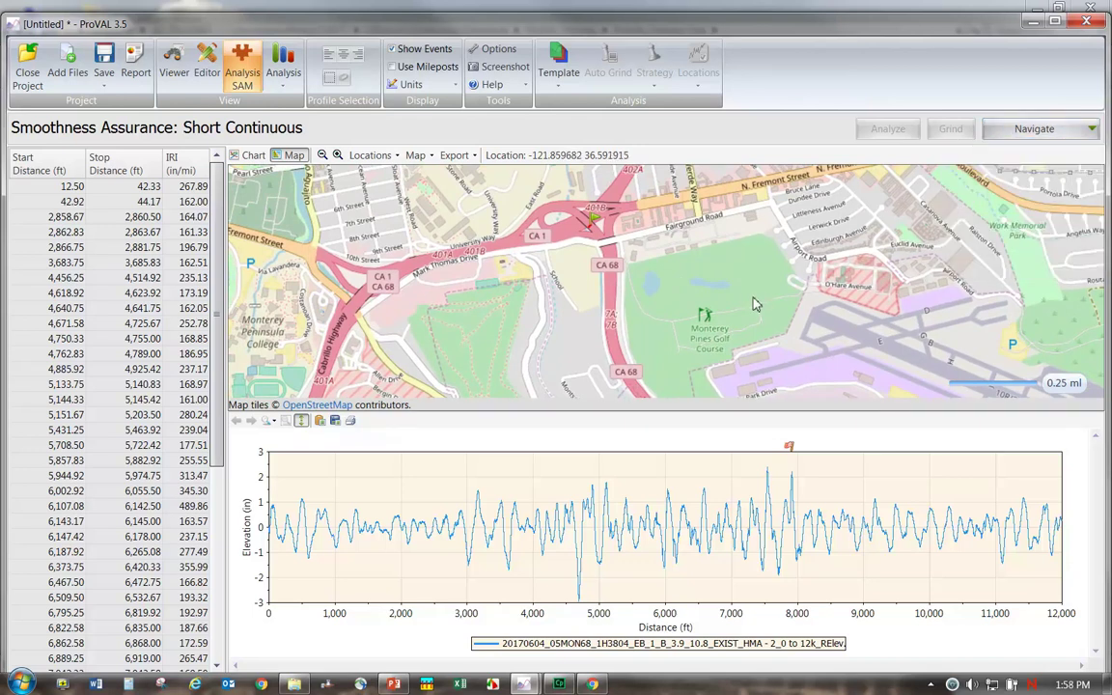
{"action": "left_click_drag", "start_coordinate": [751, 300], "coordinate": [658, 112]}
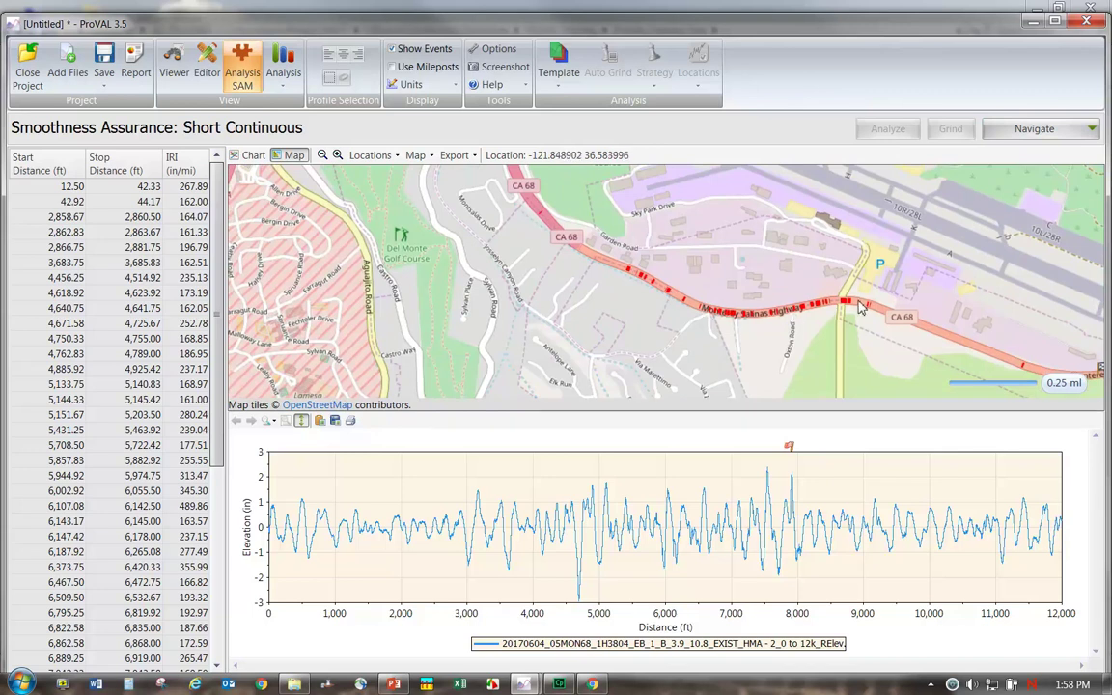
{"action": "left_click_drag", "start_coordinate": [874, 275], "coordinate": [790, 263]}
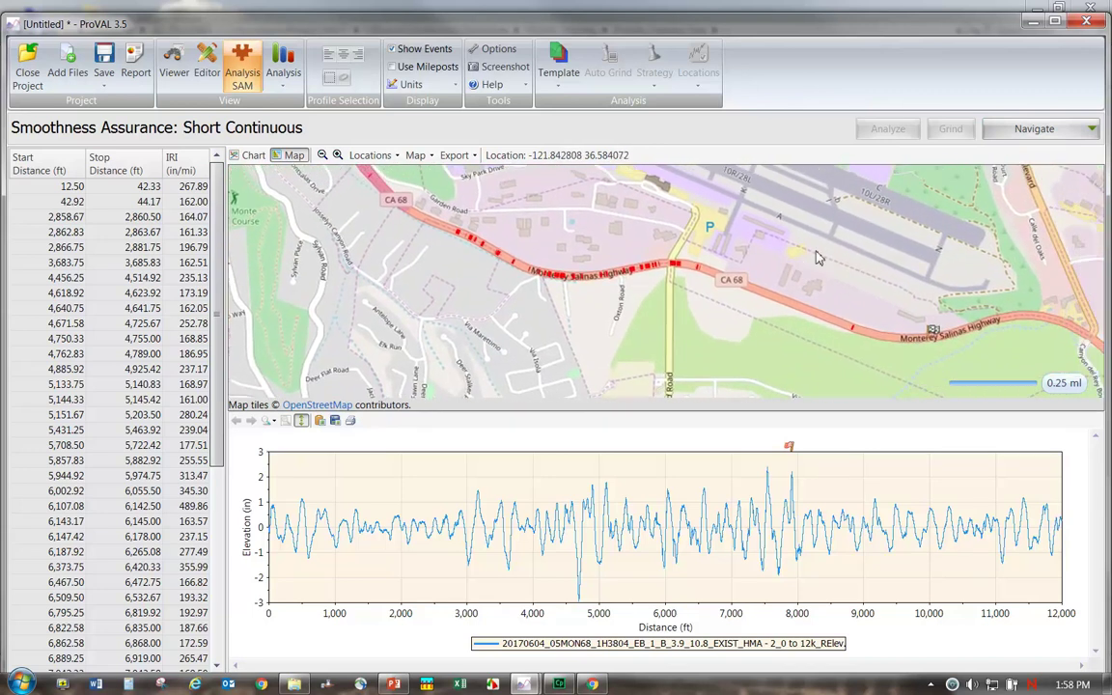
- Set the Short Continuous threshold to 180 in/mi in the analysis inputs and rerun the Smoothness Assurance analysis
{"action": "left_click", "coordinate": [1012, 135]}
{"action": "left_click", "coordinate": [974, 151]}
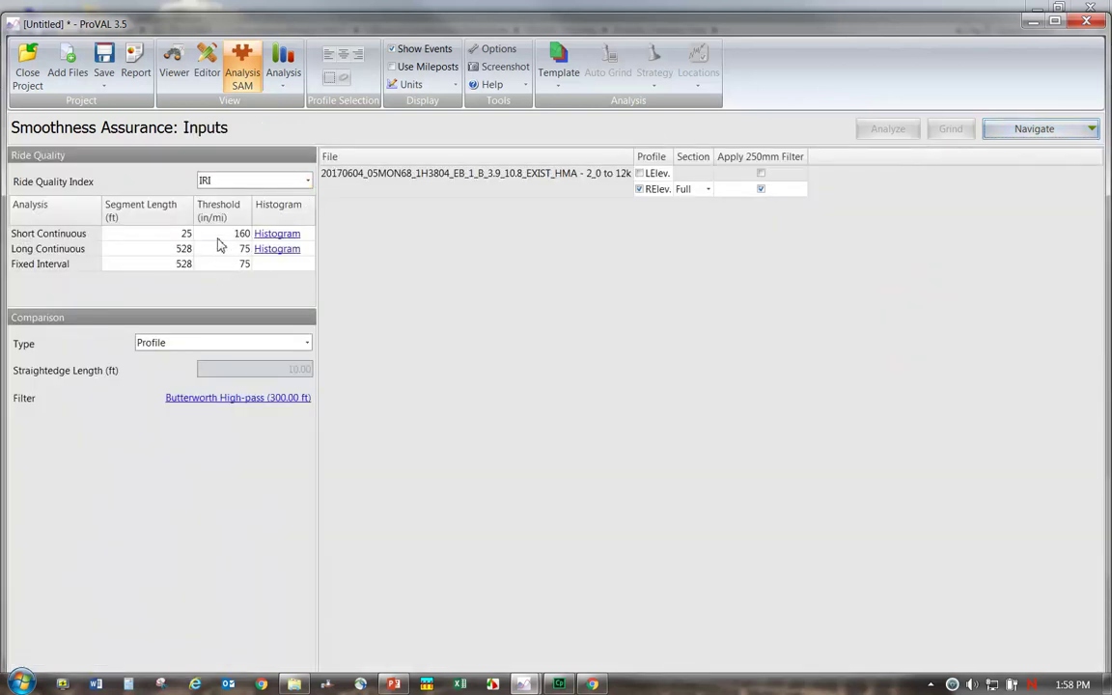
{"action": "left_click_drag", "start_coordinate": [238, 233], "coordinate": [321, 243]}
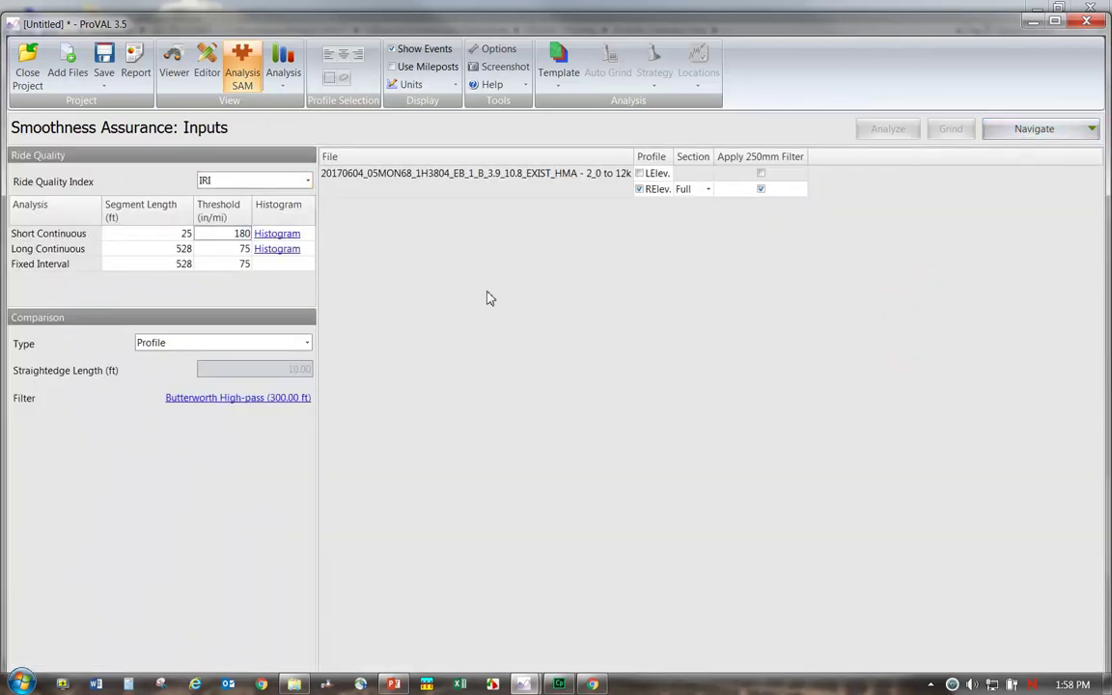
{"action": "key", "text": "Return"}
{"action": "left_click", "coordinate": [891, 130]}
- Review the rerun Short Continuous results on the map along the Monterey Salinas Highway
{"action": "left_click", "coordinate": [987, 130]}
{"action": "left_click", "coordinate": [1008, 191]}
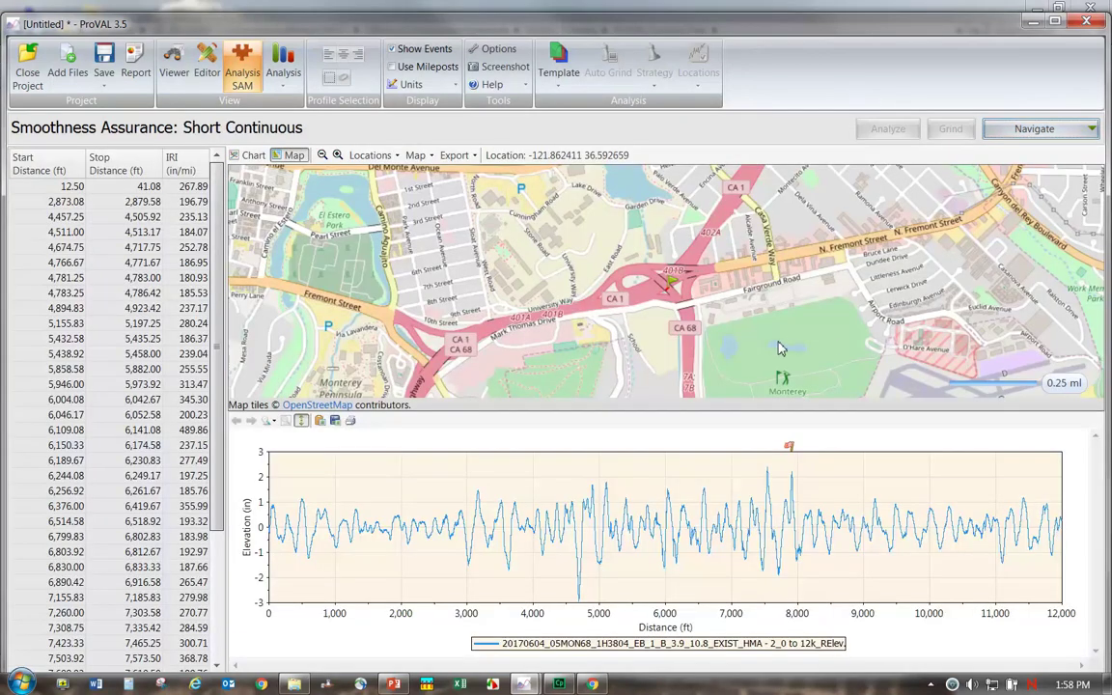
{"action": "left_click_drag", "start_coordinate": [799, 281], "coordinate": [643, 272]}
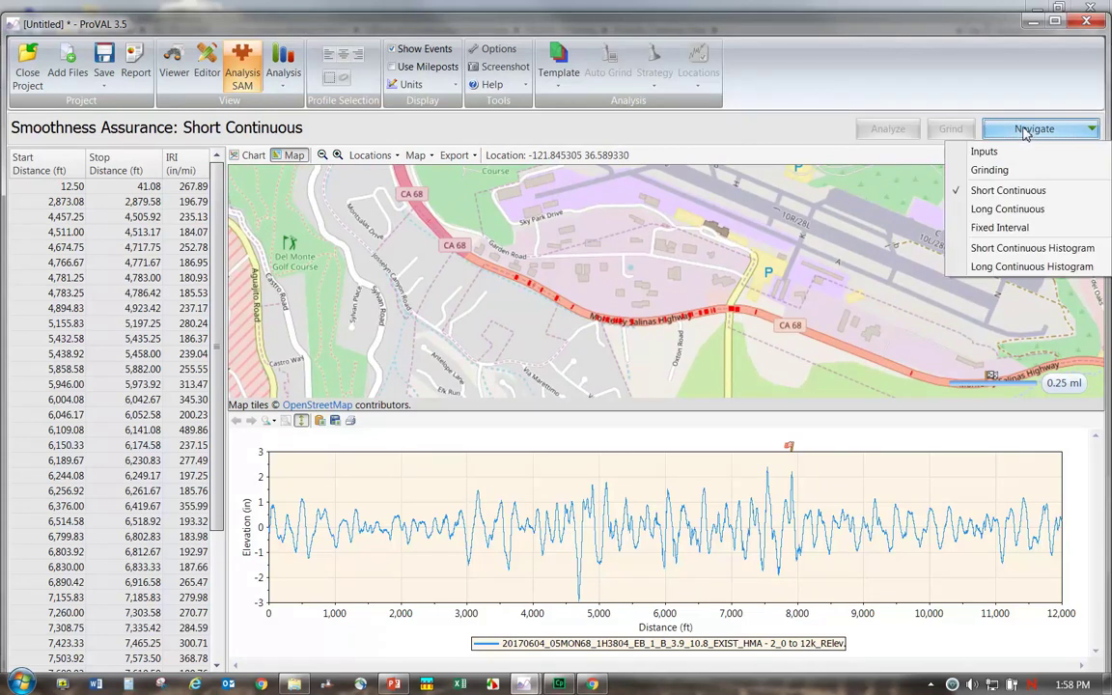
- Switch to the Ride Quality analysis and set it to Continuous with a threshold of 180 in/mi
{"action": "left_click", "coordinate": [282, 72]}
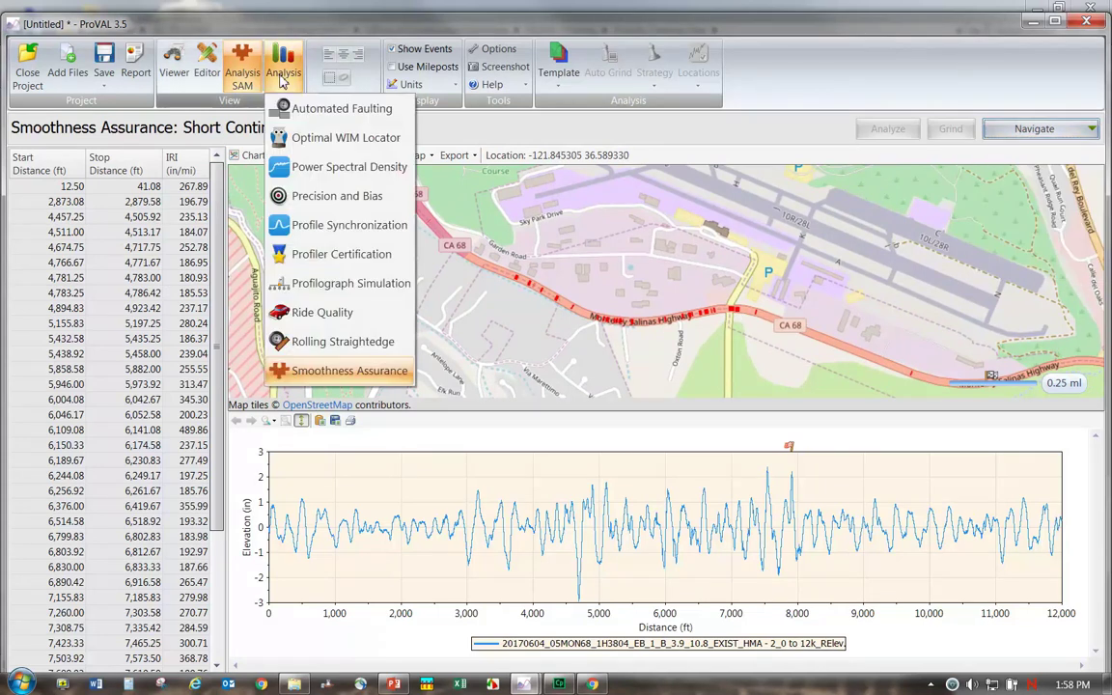
{"action": "left_click", "coordinate": [301, 323]}
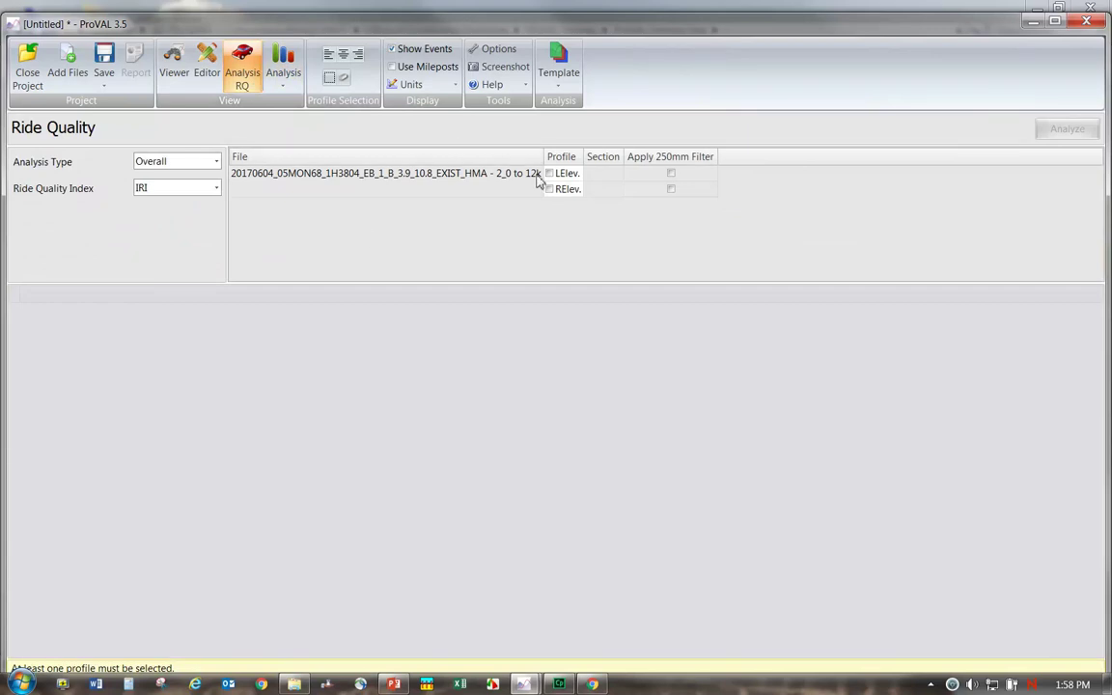
{"action": "left_click", "coordinate": [215, 161]}
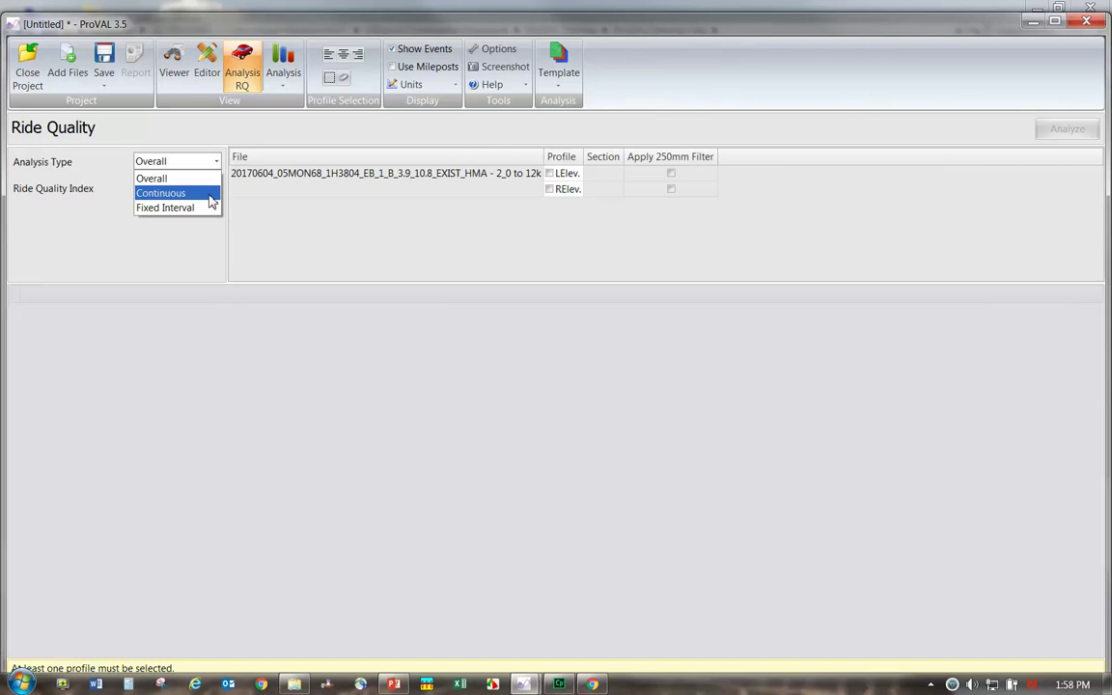
{"action": "left_click", "coordinate": [210, 193]}
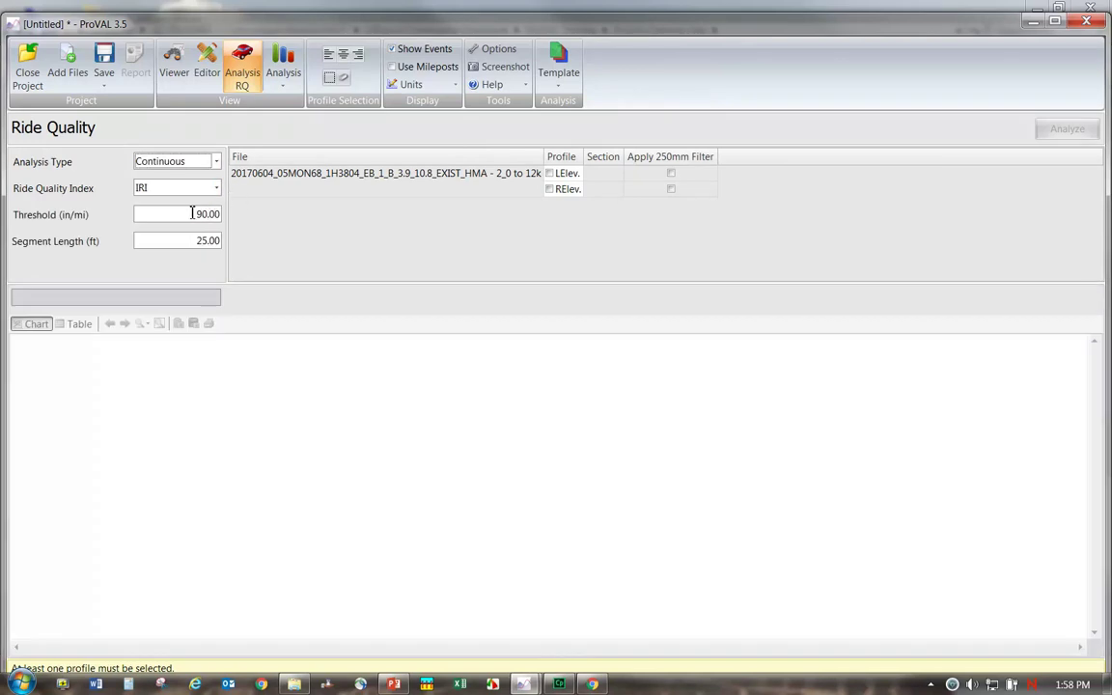
{"action": "left_click", "coordinate": [192, 213]}
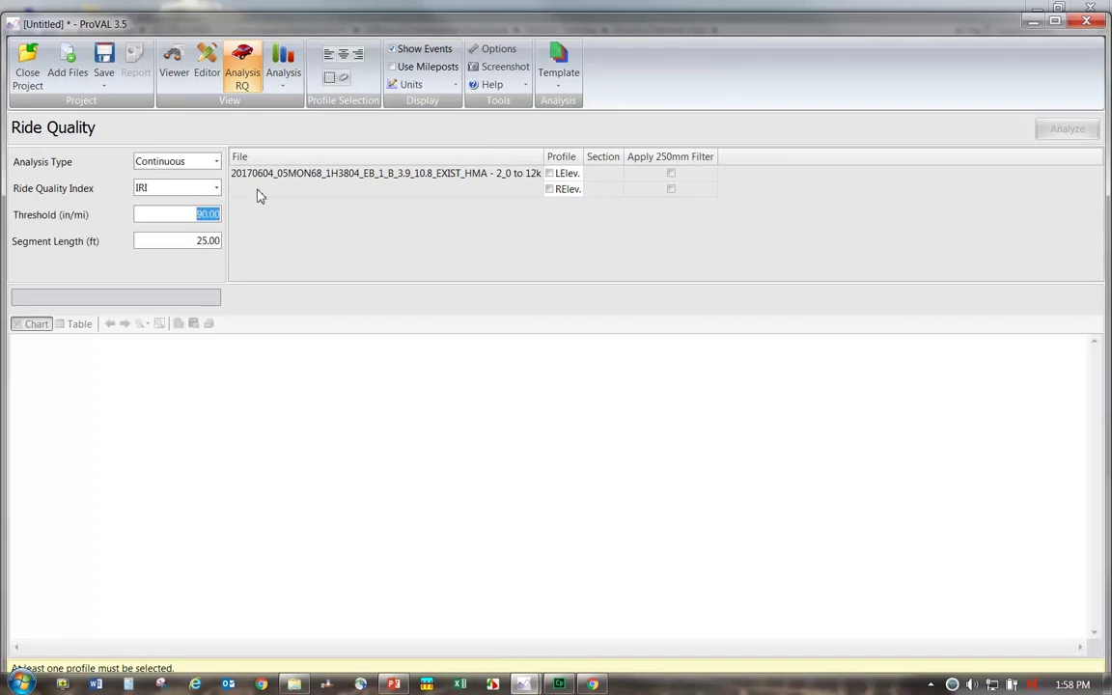
{"action": "type", "text": "180"}
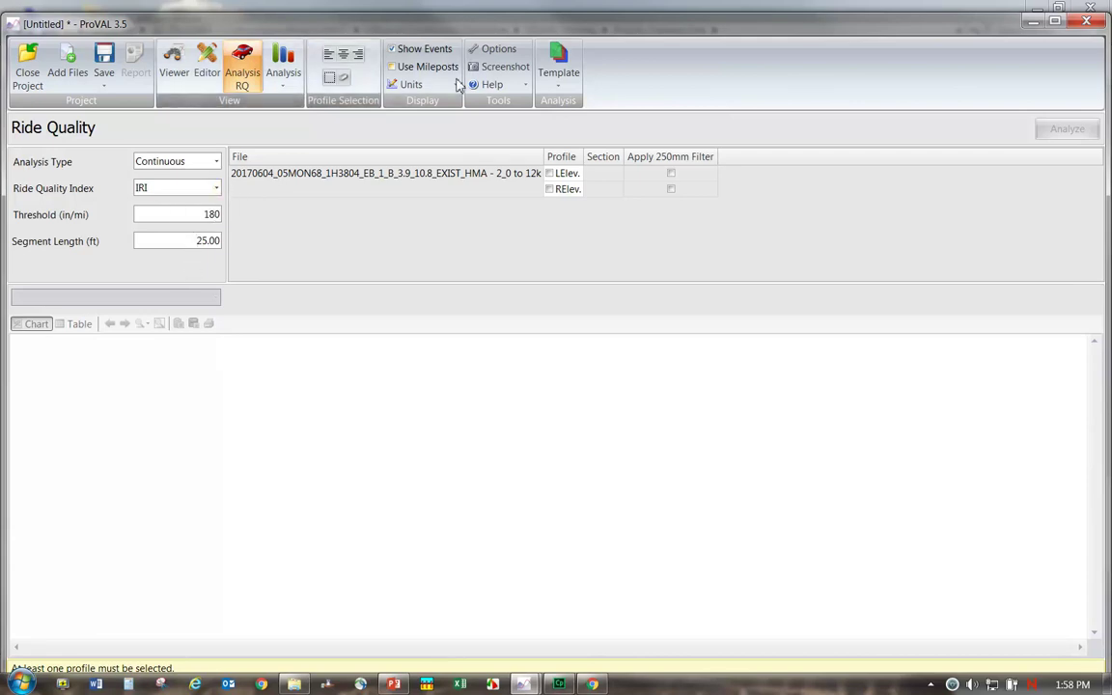
- Run the Ride Quality analysis on both the left and right elevation profiles and show the results on the map
{"action": "left_click", "coordinate": [550, 173]}
{"action": "left_click", "coordinate": [551, 189]}
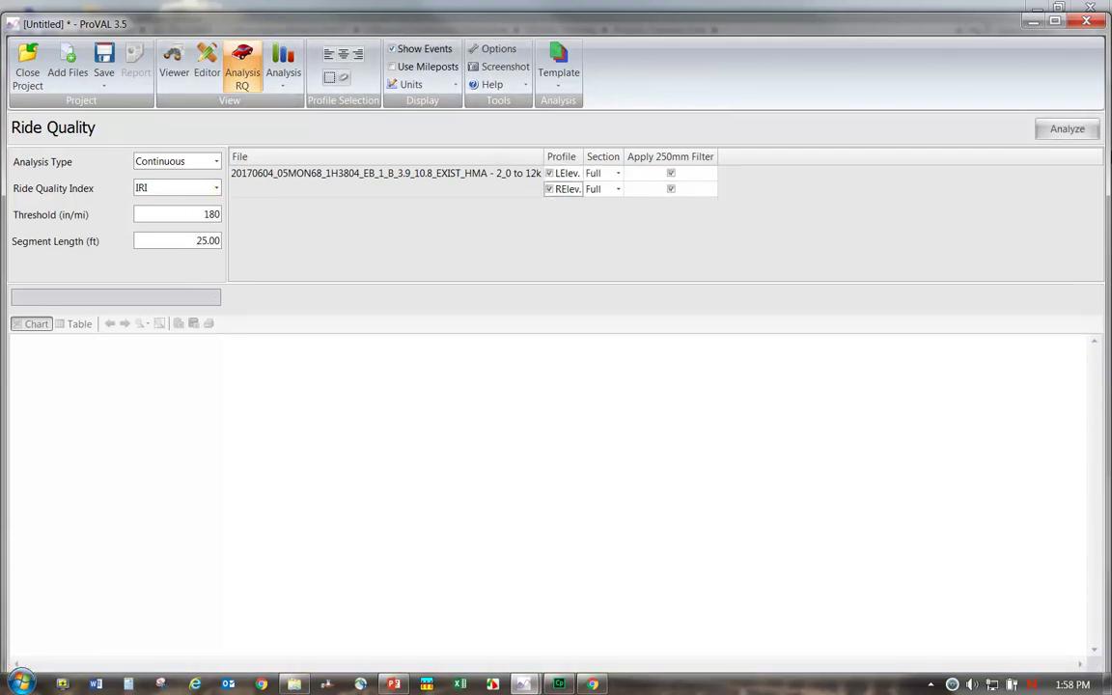
{"action": "left_click", "coordinate": [1069, 129]}
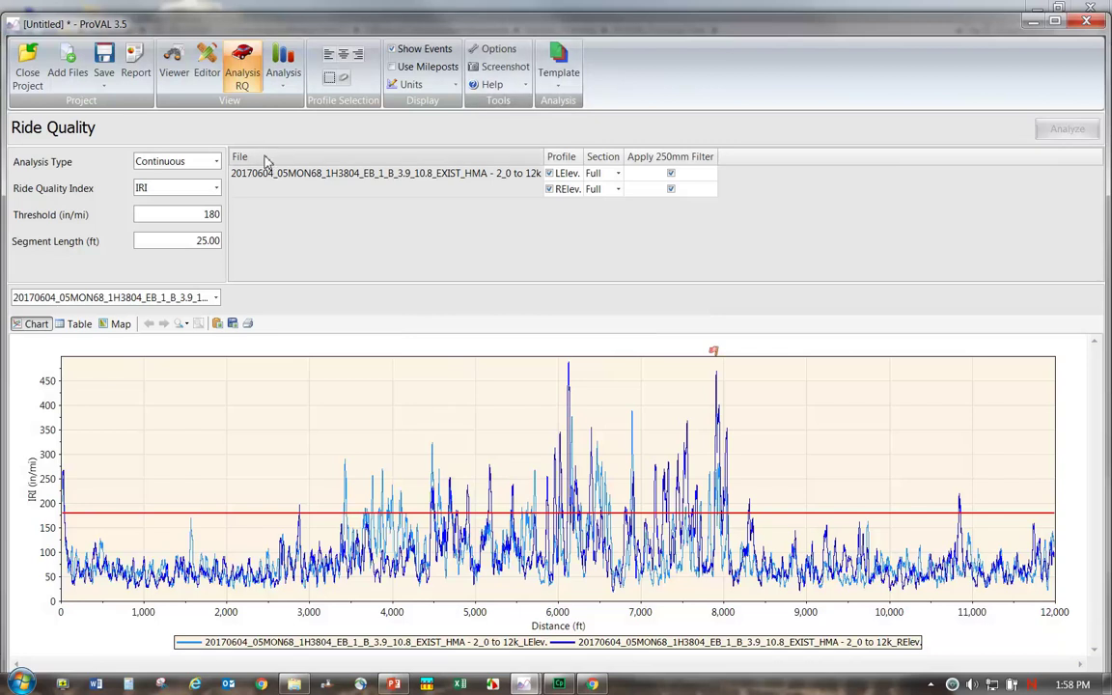
{"action": "left_click", "coordinate": [120, 326]}
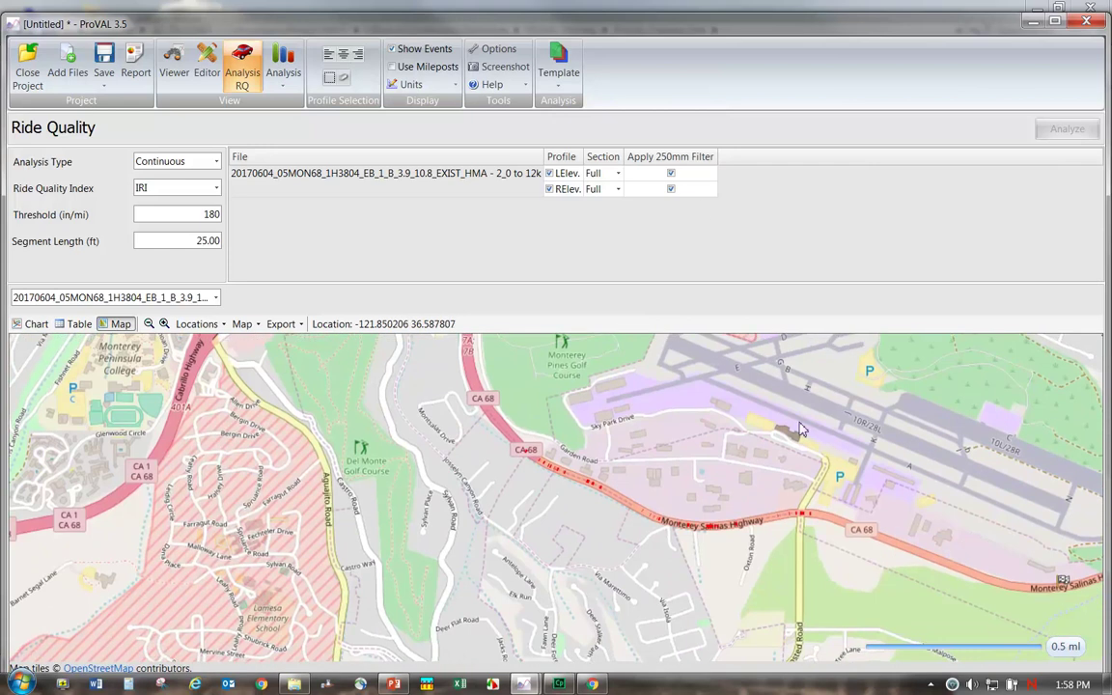
- Examine the Ride Quality rough spots on the map along the Monterey Salinas Highway, west of the airport junction
{"action": "left_click_drag", "start_coordinate": [801, 424], "coordinate": [472, 385]}
{"action": "scroll", "coordinate": [454, 487], "scroll_direction": "up", "scroll_amount": 3}
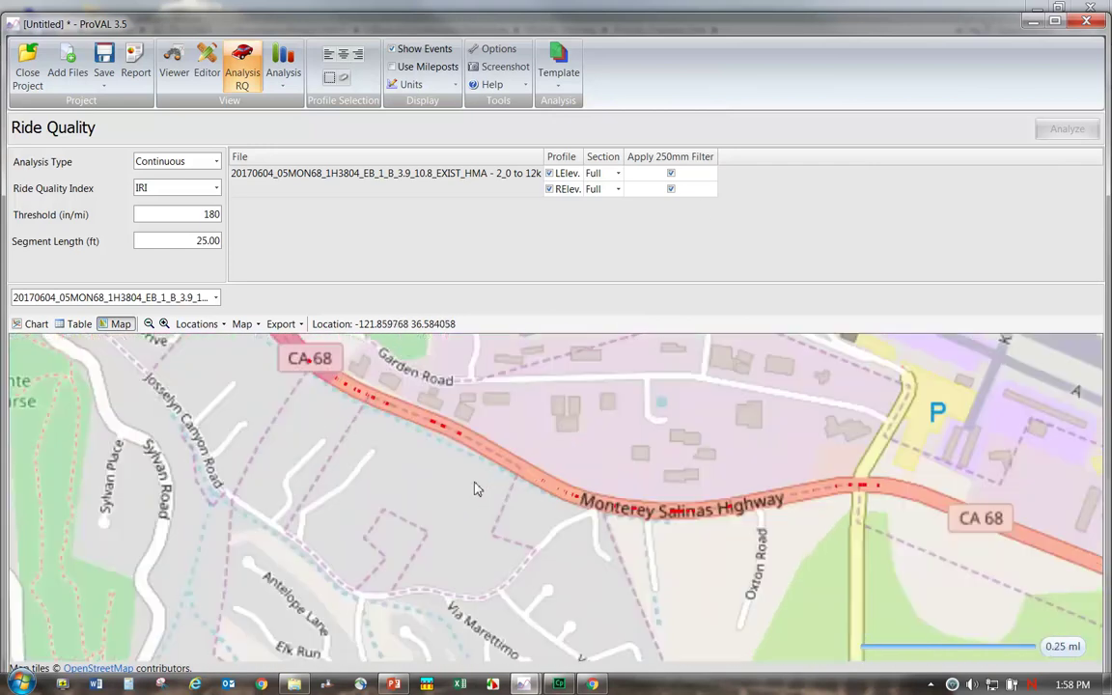
{"action": "left_click_drag", "start_coordinate": [609, 454], "coordinate": [251, 406]}
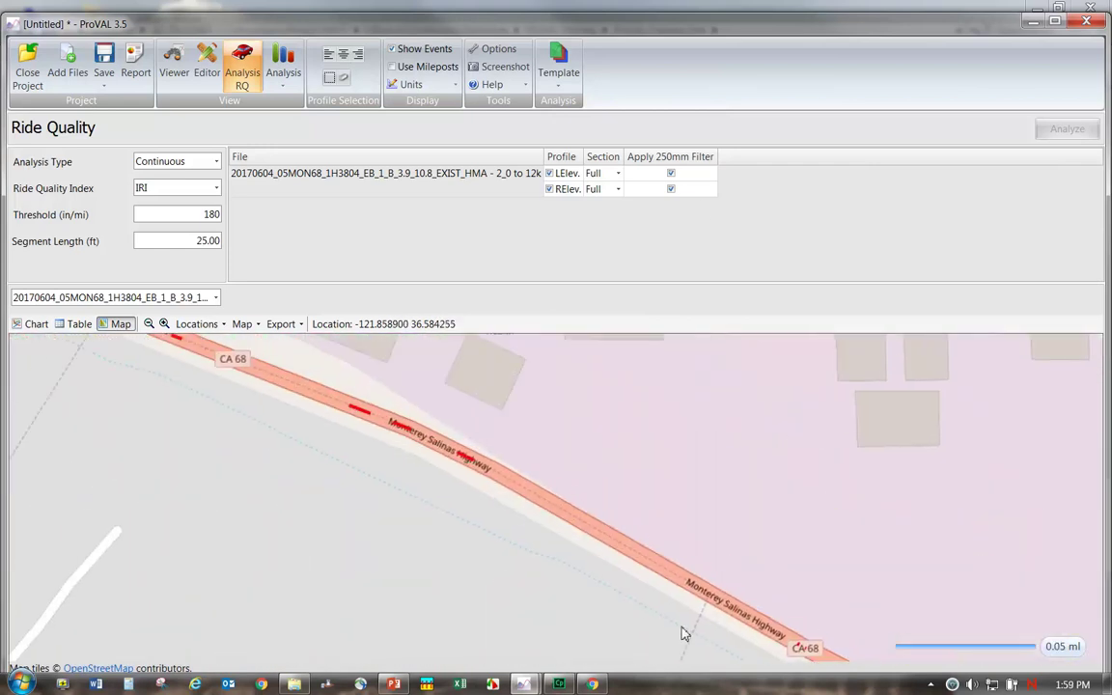
{"action": "scroll", "coordinate": [457, 490], "scroll_direction": "up", "scroll_amount": 1}
{"action": "left_click_drag", "start_coordinate": [428, 443], "coordinate": [519, 490]}
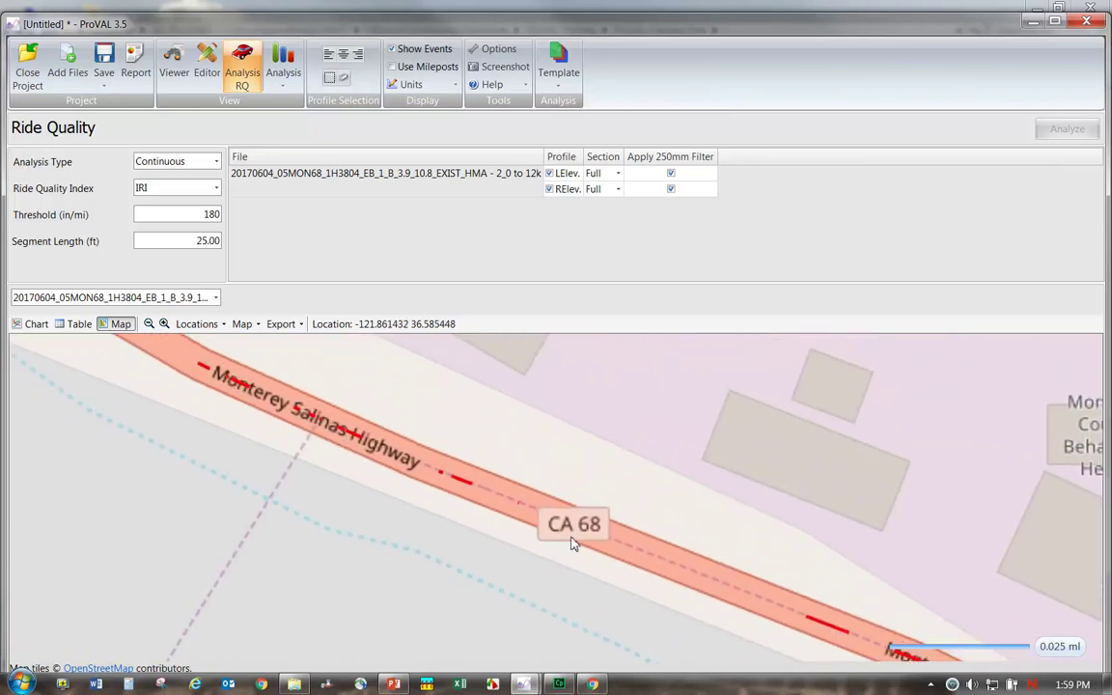
{"action": "left_click_drag", "start_coordinate": [276, 400], "coordinate": [405, 544]}
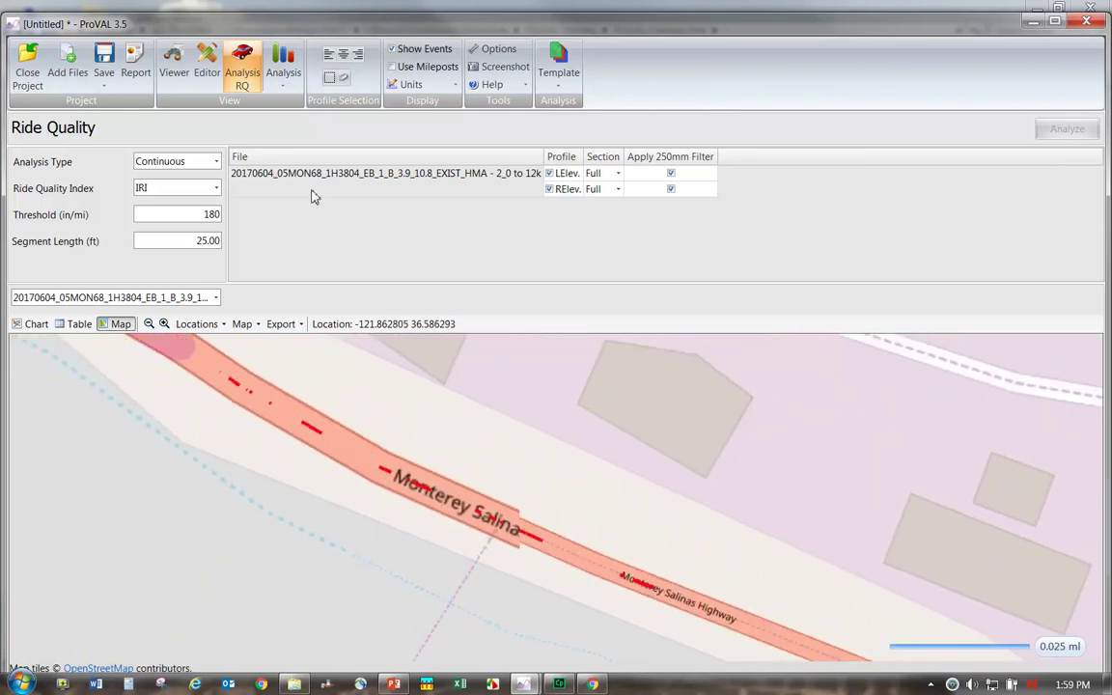
- Change the Ride Quality Index to MRI, rerun the analysis on the 0 to 12k profile file and show the results on the map
{"action": "left_click", "coordinate": [217, 190]}
{"action": "left_click", "coordinate": [217, 189]}
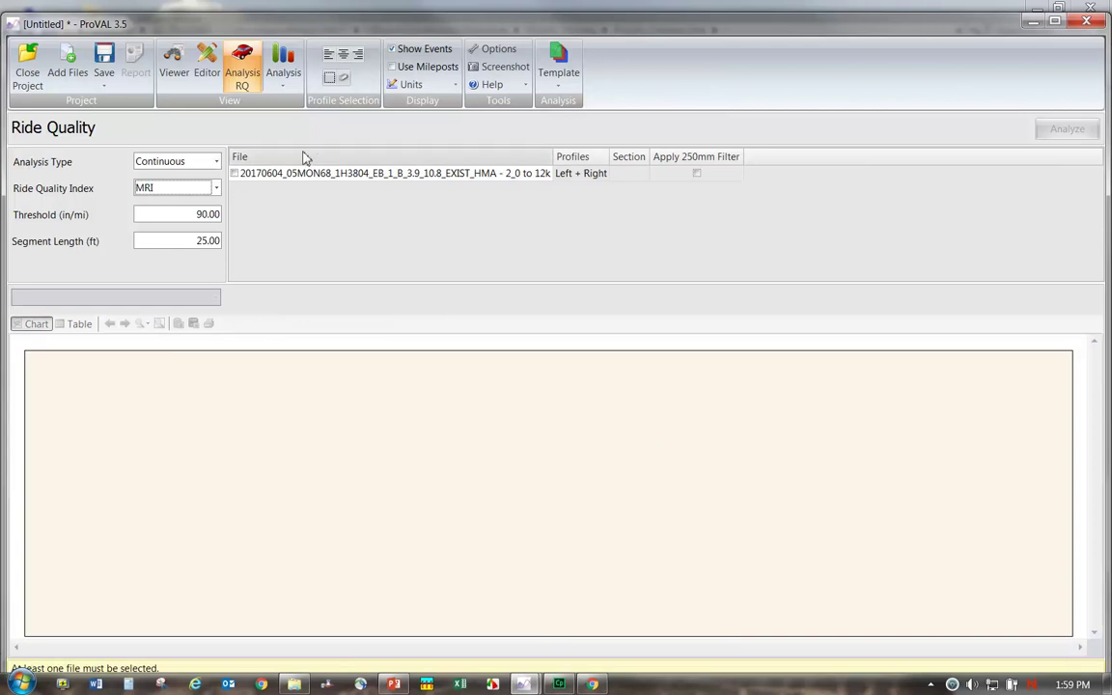
{"action": "left_click", "coordinate": [234, 173]}
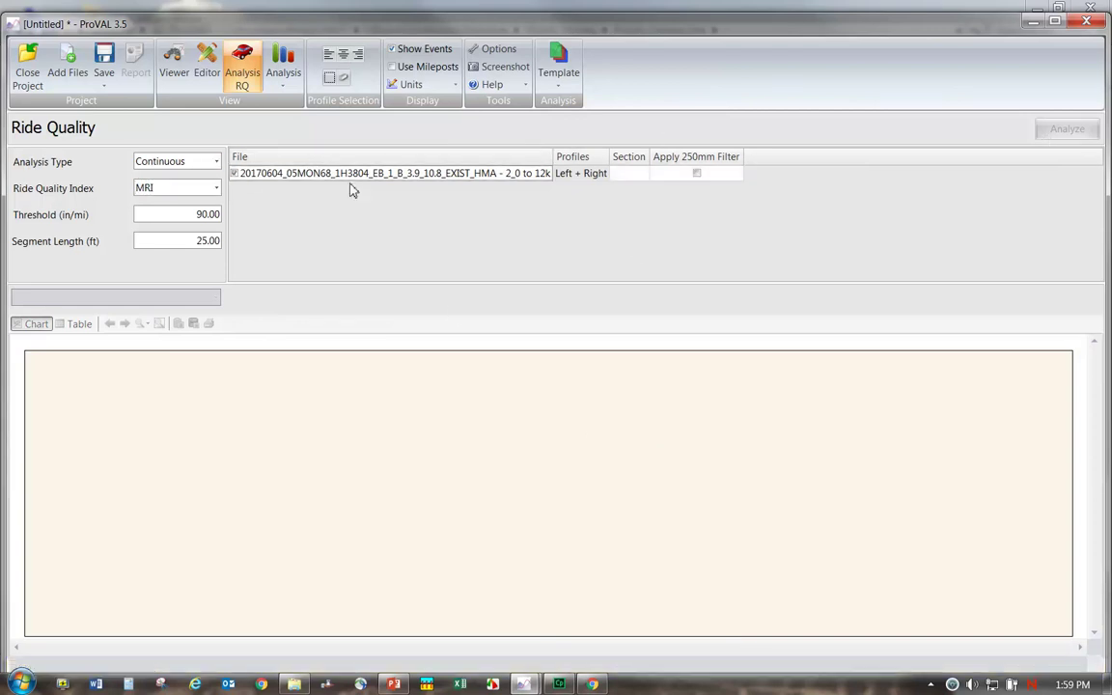
{"action": "left_click", "coordinate": [1073, 132]}
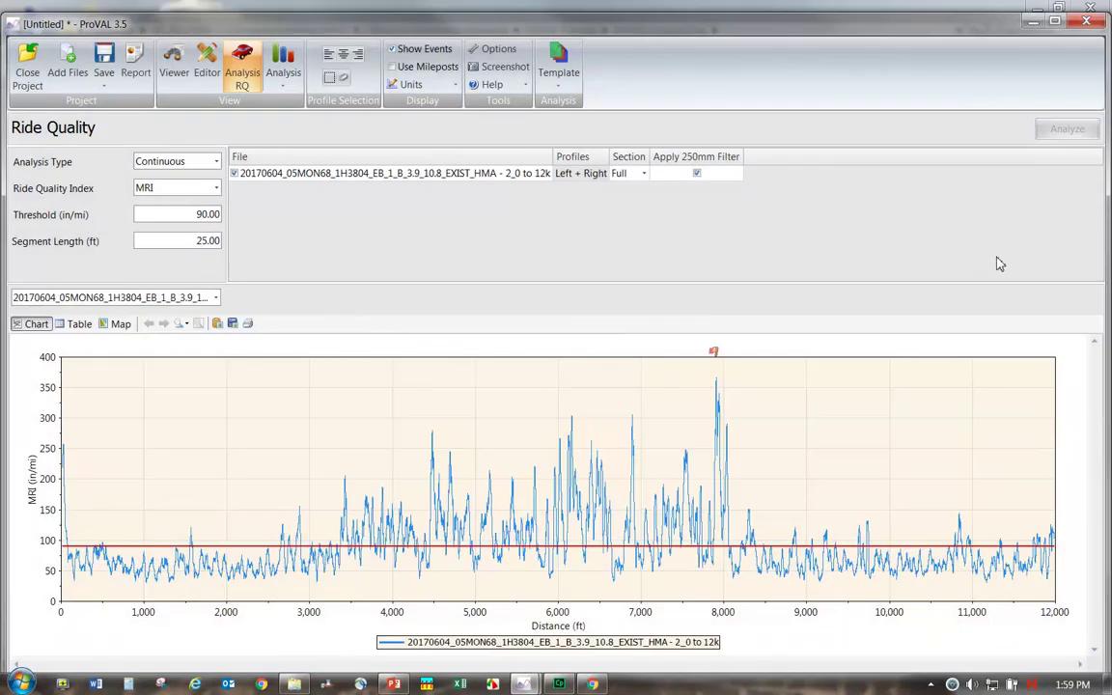
{"action": "left_click", "coordinate": [109, 323]}
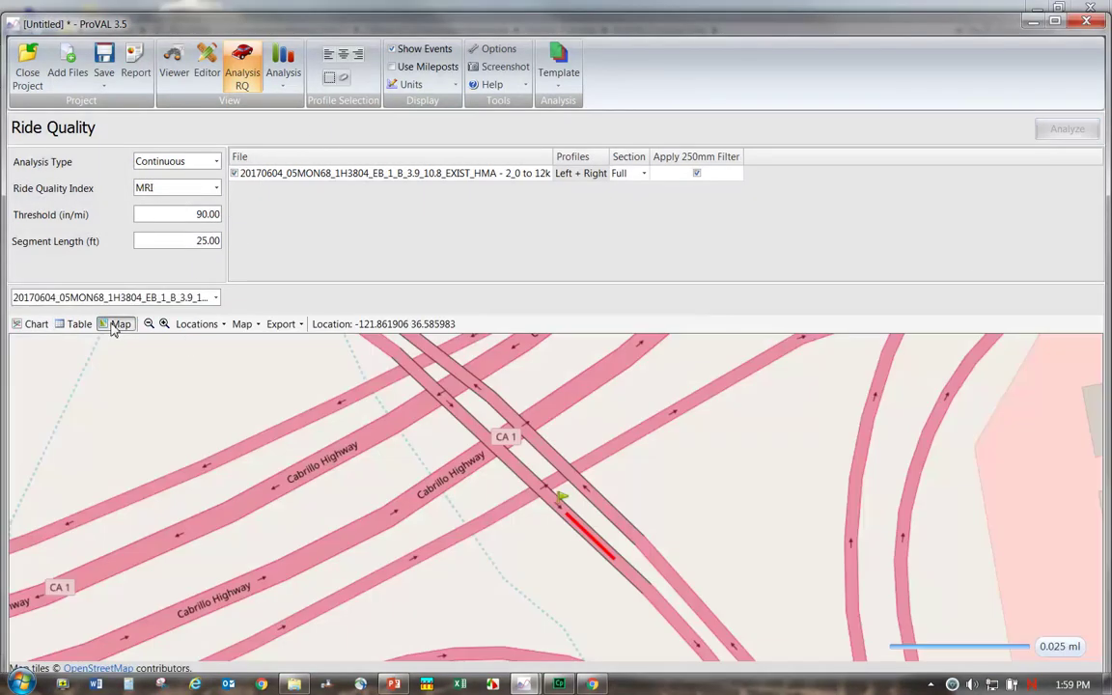
{"action": "left_click_drag", "start_coordinate": [685, 442], "coordinate": [650, 368]}
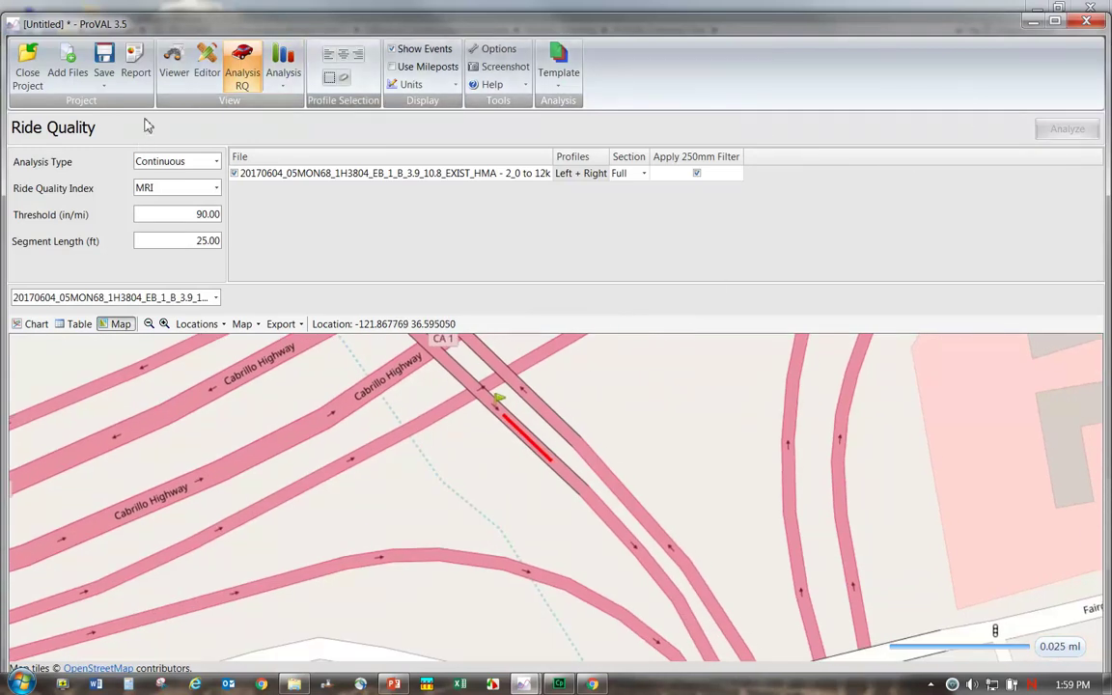
- Switch to the Smoothness Assurance analysis and open its Fixed Interval results
{"action": "left_click", "coordinate": [246, 72]}
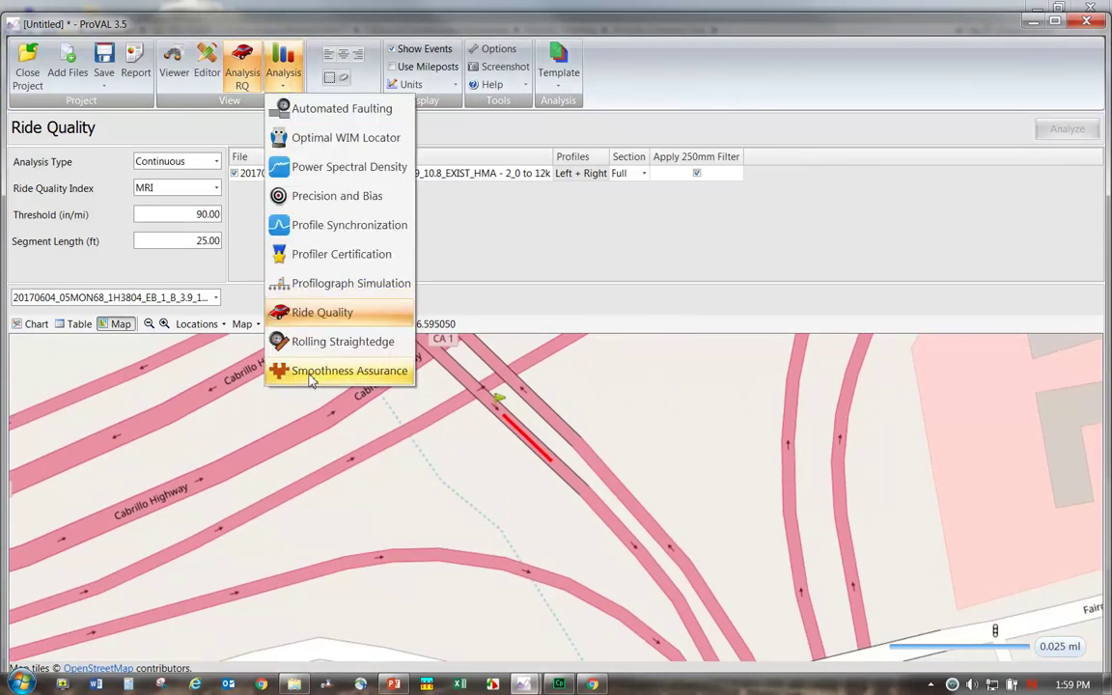
{"action": "left_click", "coordinate": [282, 339]}
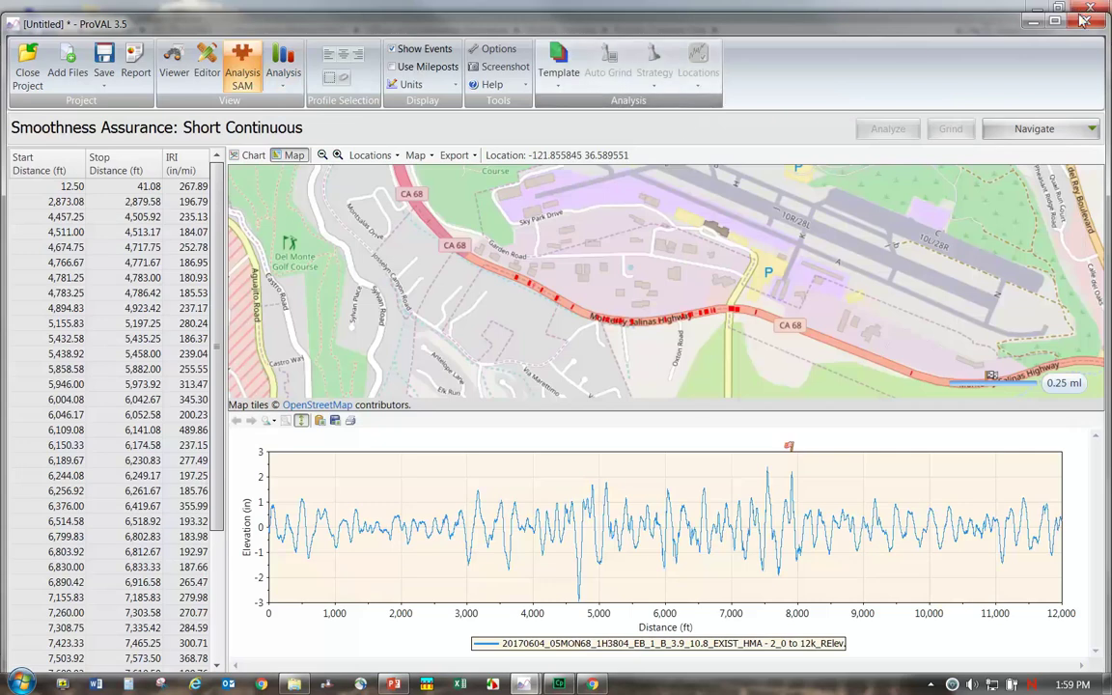
{"action": "left_click", "coordinate": [1063, 131]}
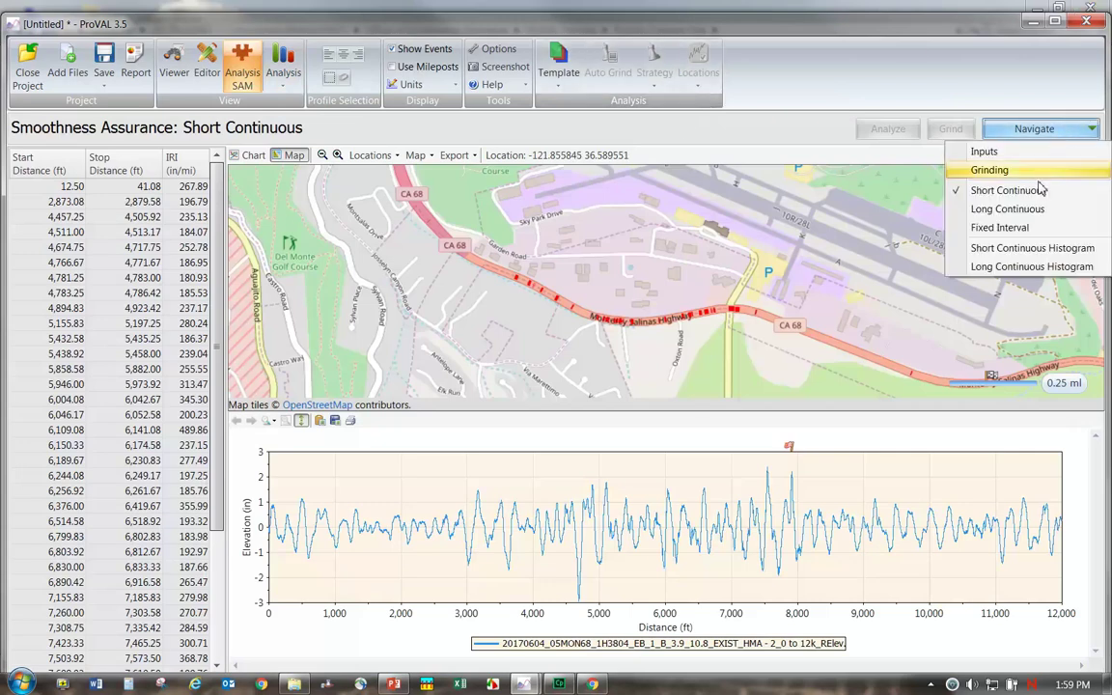
{"action": "left_click", "coordinate": [1012, 224]}
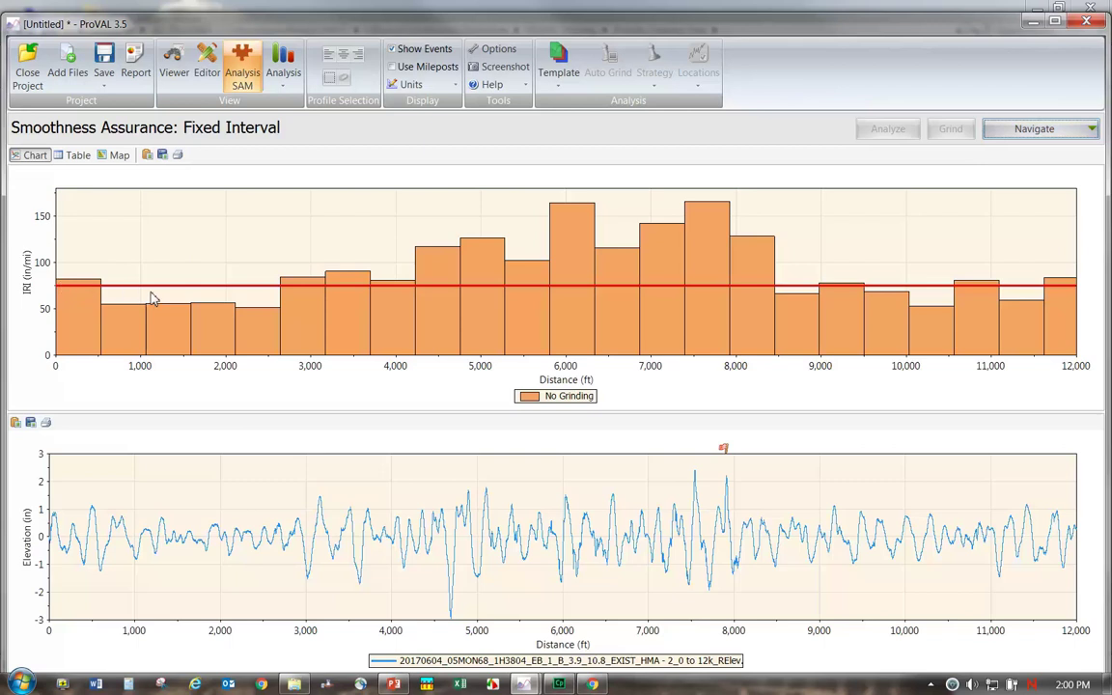
{"action": "left_click", "coordinate": [1057, 134]}
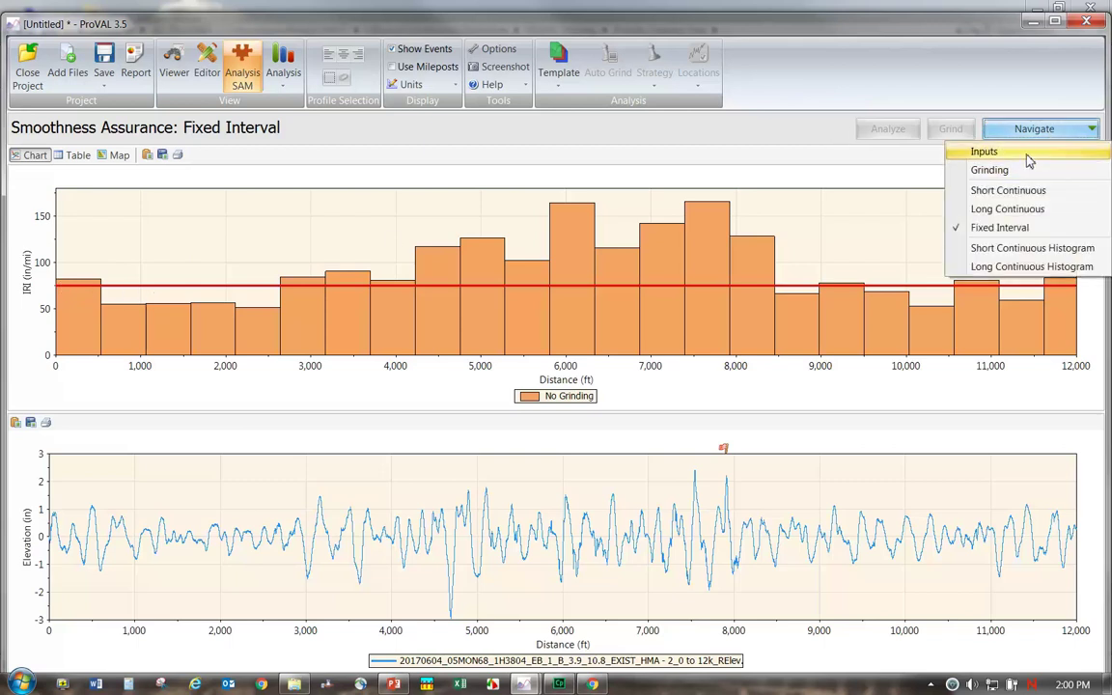
{"action": "left_click", "coordinate": [1034, 135]}
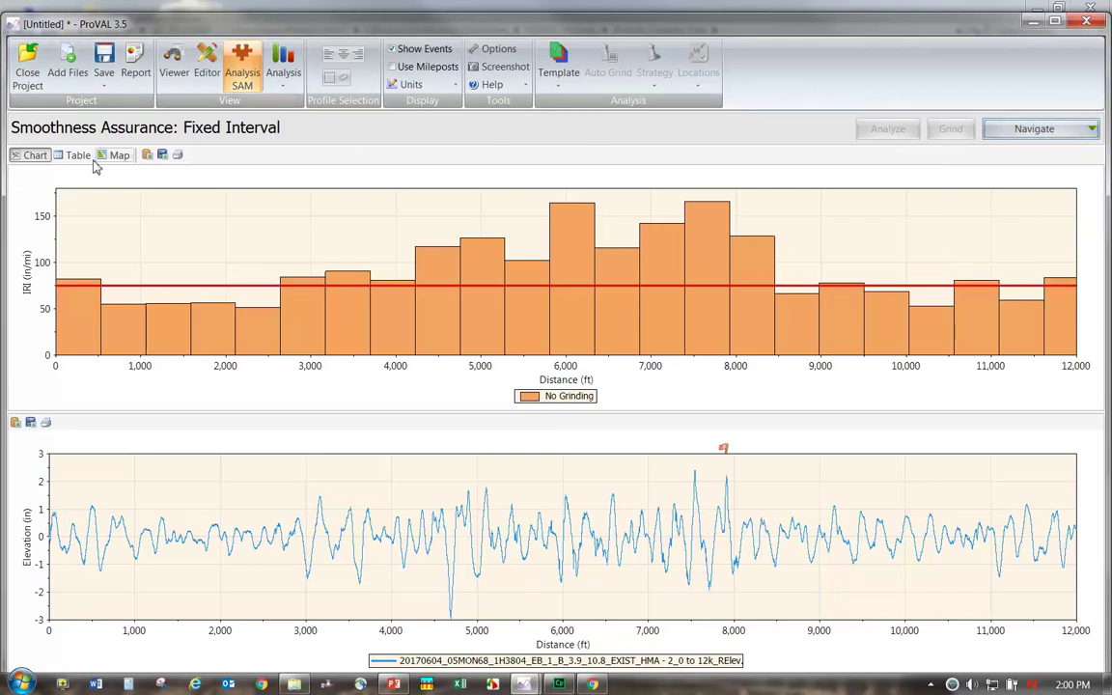
- Show the Fixed Interval results on the map and examine the passed and failed segments along the highway
{"action": "left_click", "coordinate": [113, 164]}
{"action": "scroll", "coordinate": [300, 283], "scroll_direction": "up", "scroll_amount": 1}
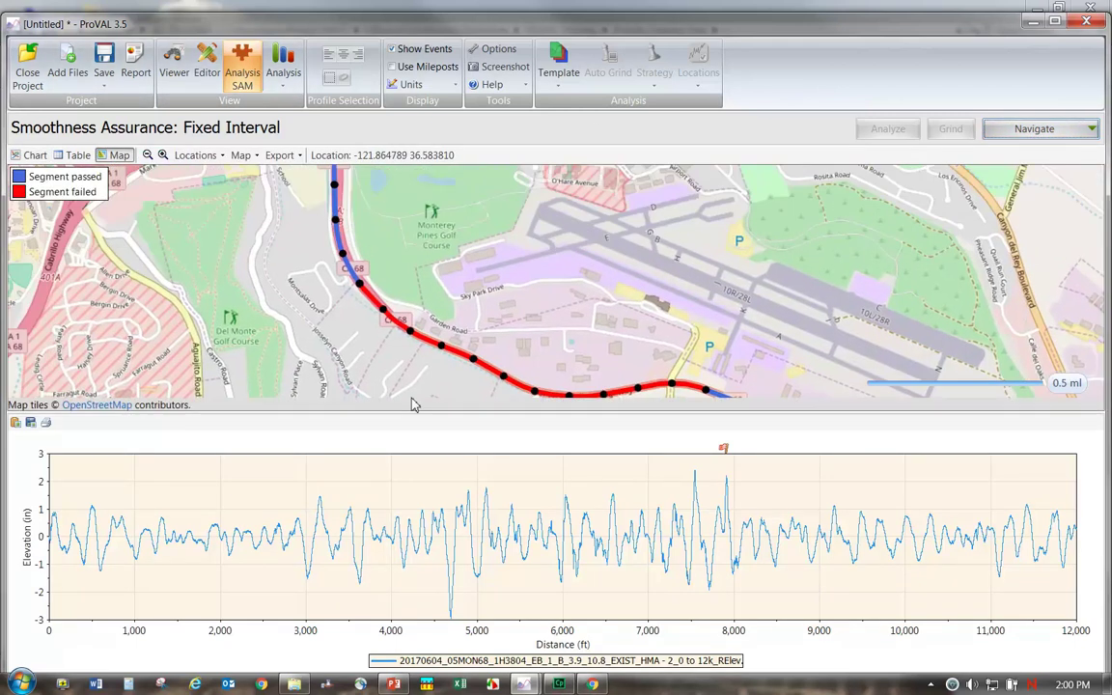
{"action": "left_click_drag", "start_coordinate": [579, 367], "coordinate": [528, 207]}
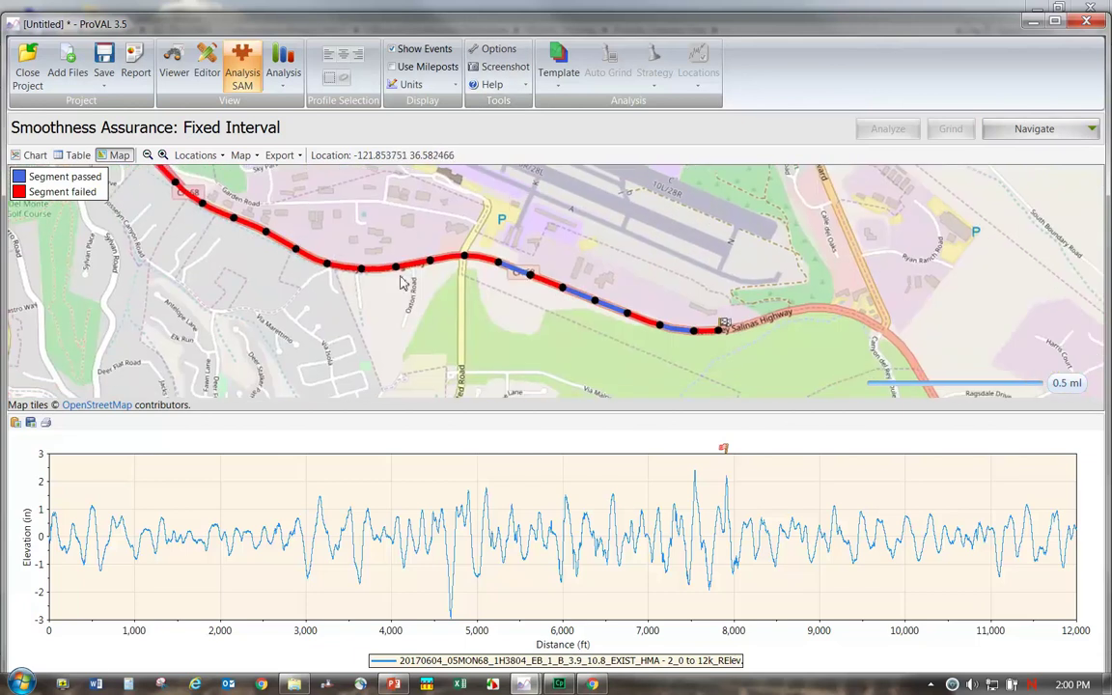
{"action": "left_click_drag", "start_coordinate": [673, 274], "coordinate": [774, 371]}
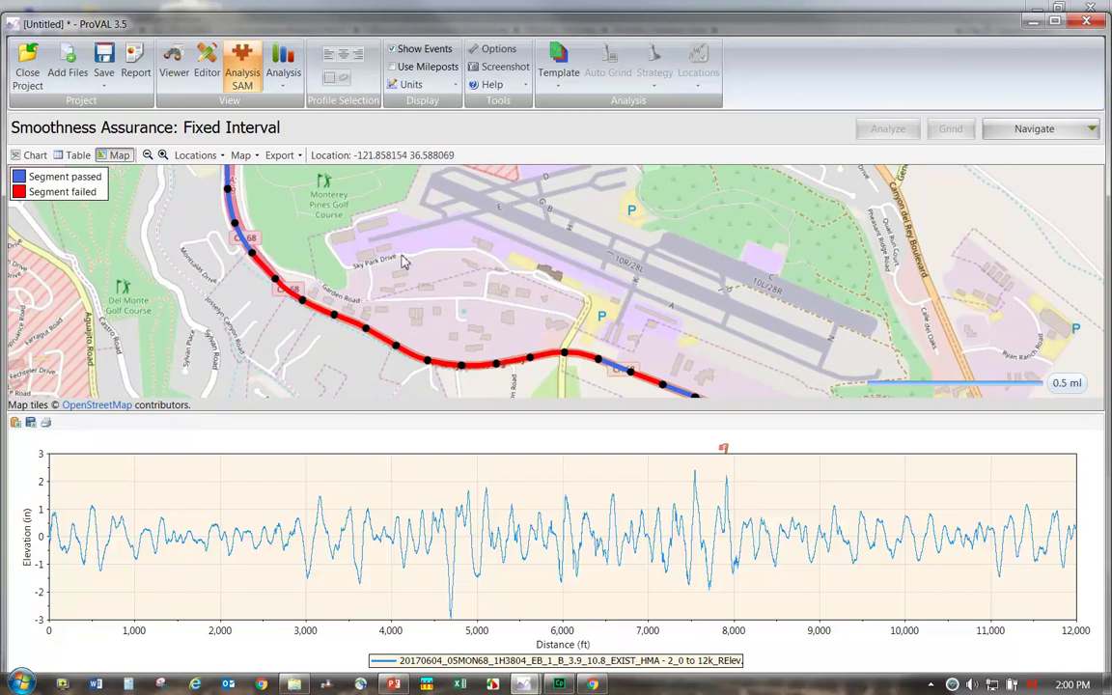
- Return to the map of the Short Continuous results and bring the end of the profile into view
{"action": "left_click", "coordinate": [1036, 130]}
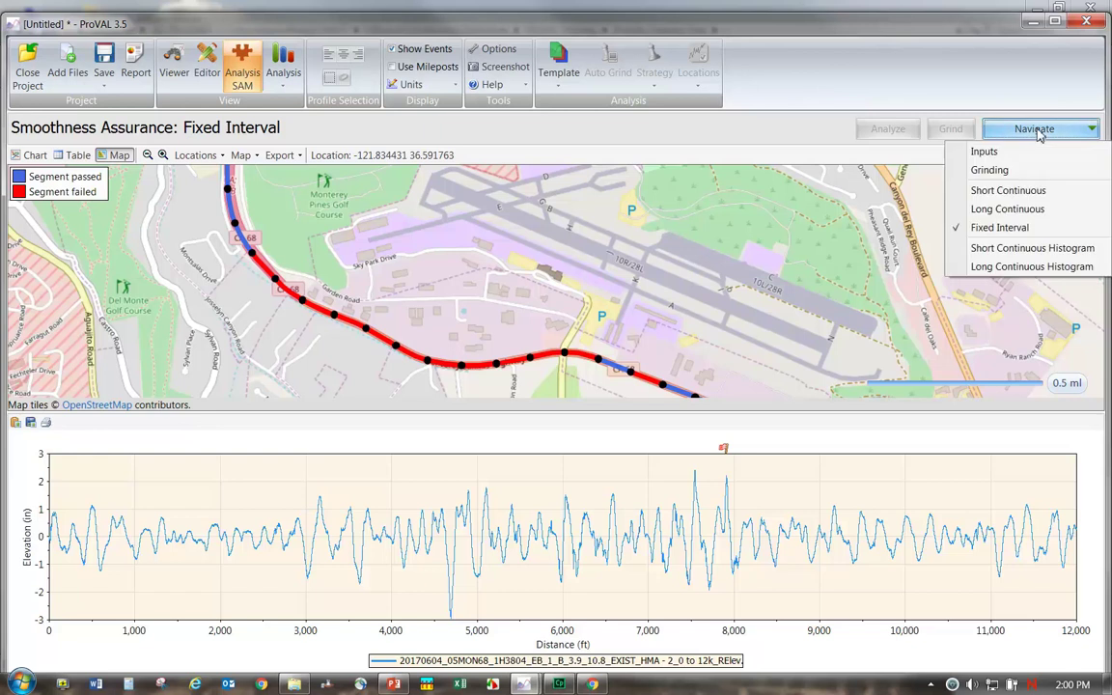
{"action": "left_click", "coordinate": [980, 186]}
{"action": "left_click_drag", "start_coordinate": [761, 268], "coordinate": [388, 164]}
- Try the MapQuest Aerial and Bing Maps Aerial backgrounds on the results map, and return to OpenStreetMap
{"action": "left_click", "coordinate": [415, 156]}
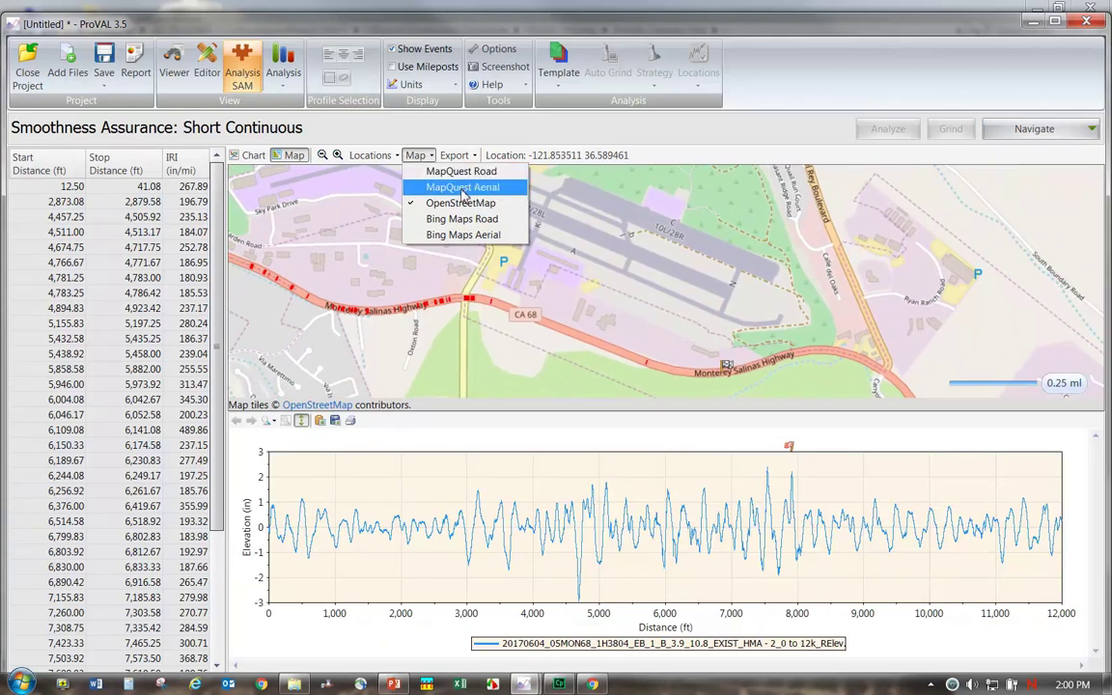
{"action": "left_click", "coordinate": [463, 191]}
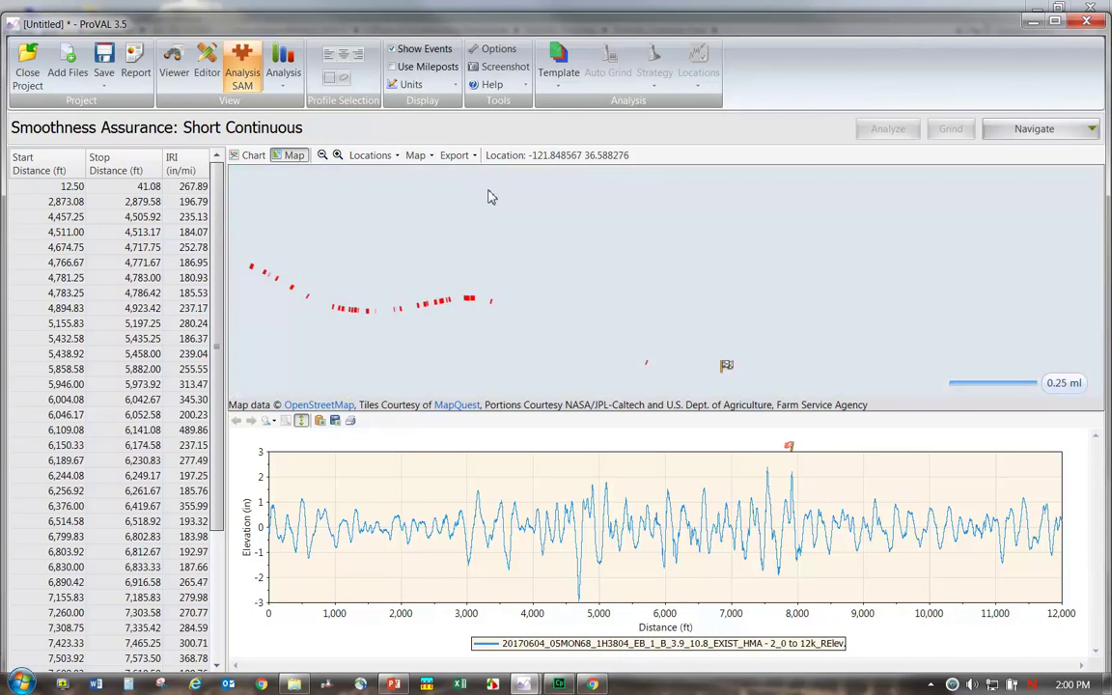
{"action": "left_click", "coordinate": [430, 155]}
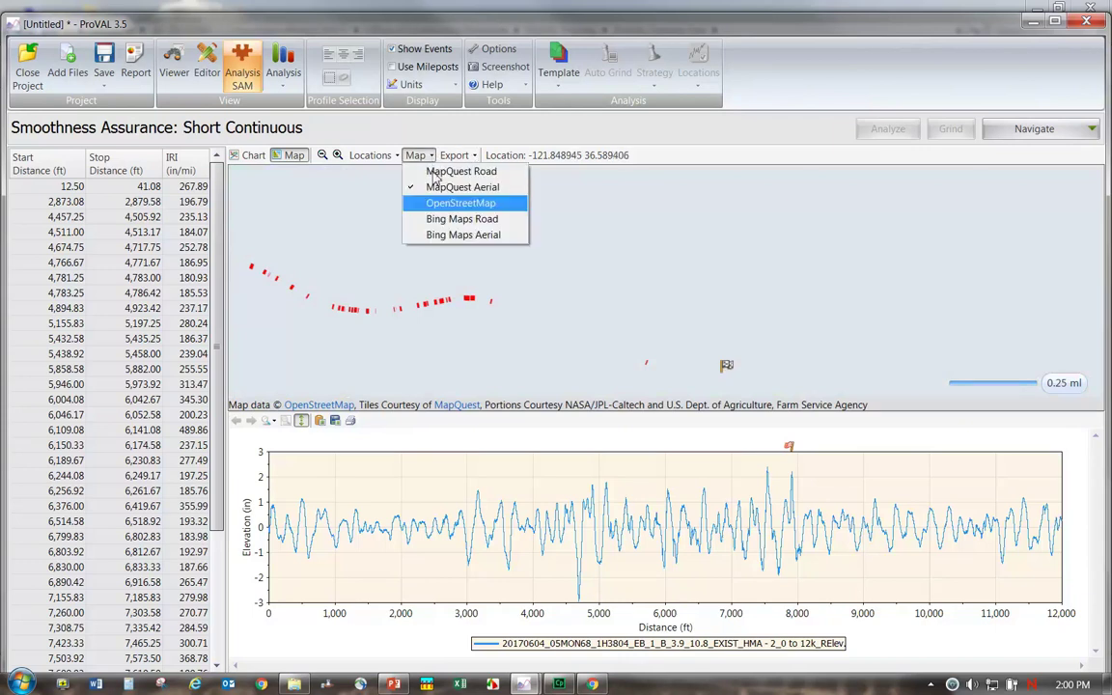
{"action": "left_click", "coordinate": [452, 238]}
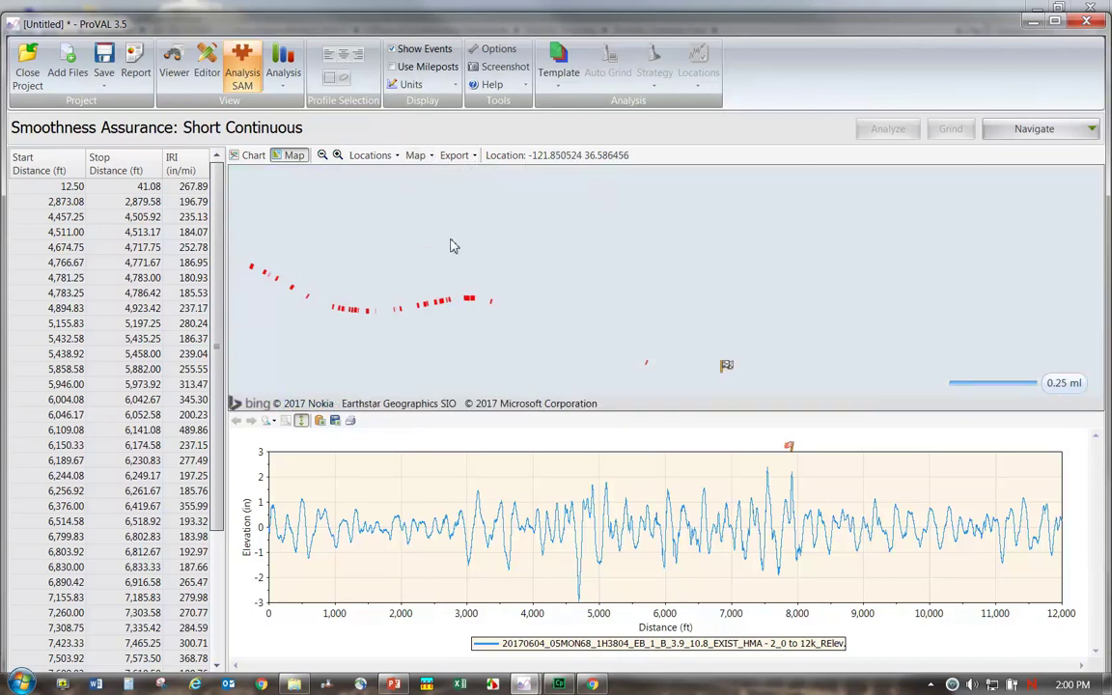
{"action": "left_click", "coordinate": [429, 155]}
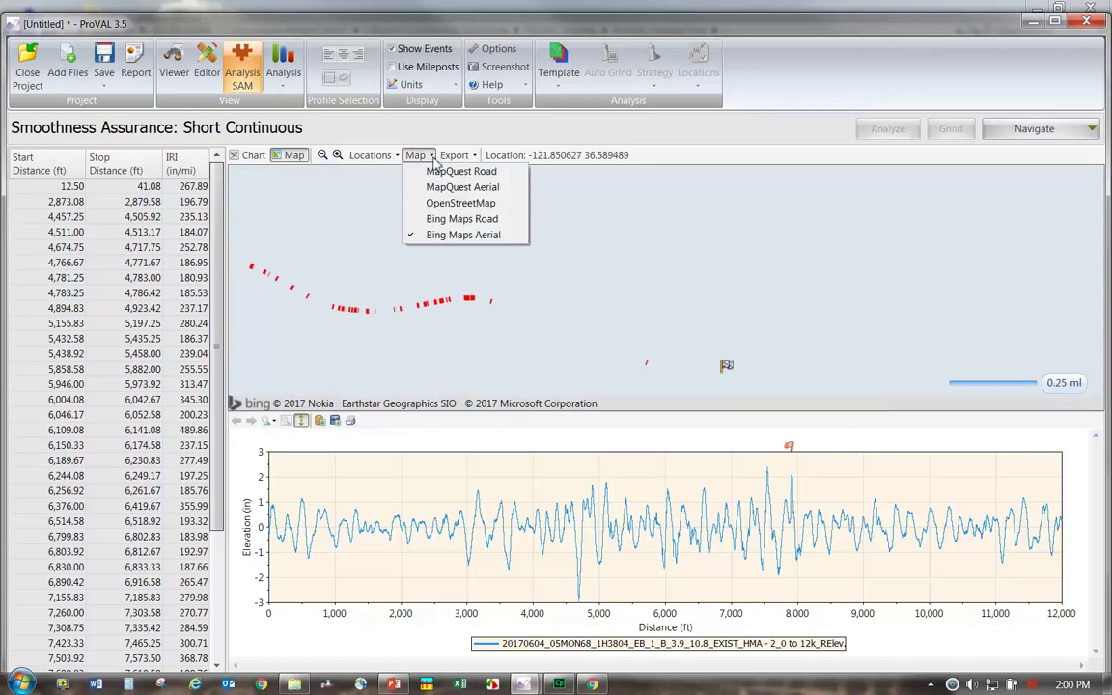
{"action": "left_click", "coordinate": [443, 206]}
- Try the Bing Maps Road background on the results map and switch back to OpenStreetMap
{"action": "left_click", "coordinate": [431, 155]}
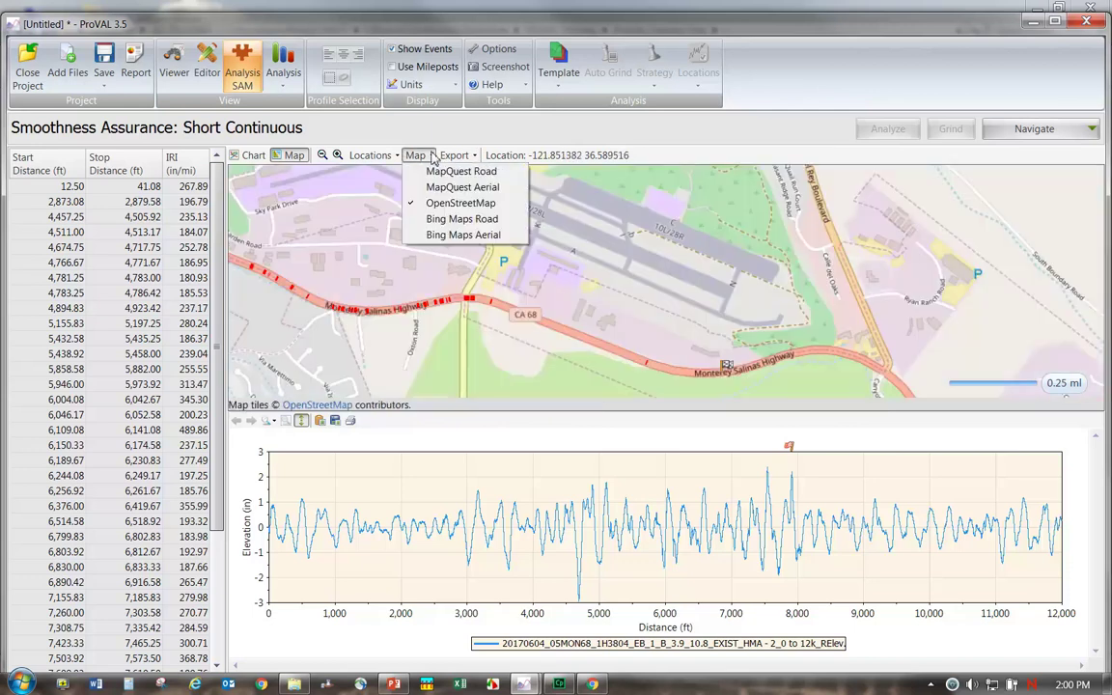
{"action": "left_click", "coordinate": [454, 219]}
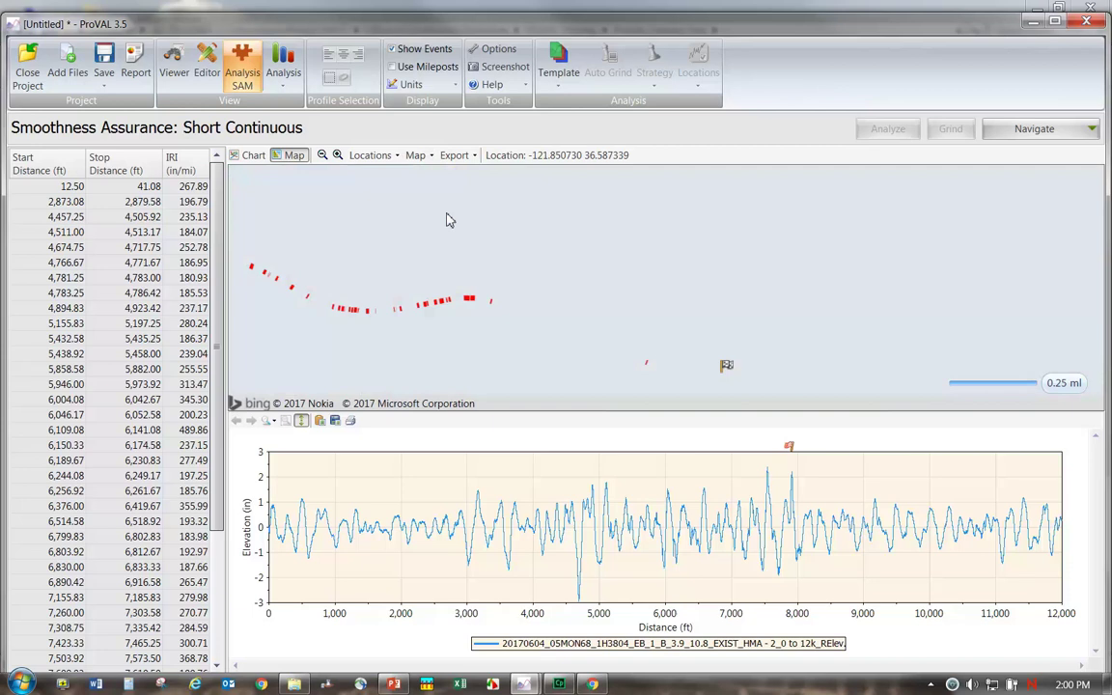
{"action": "left_click", "coordinate": [430, 155]}
{"action": "left_click", "coordinate": [438, 204]}
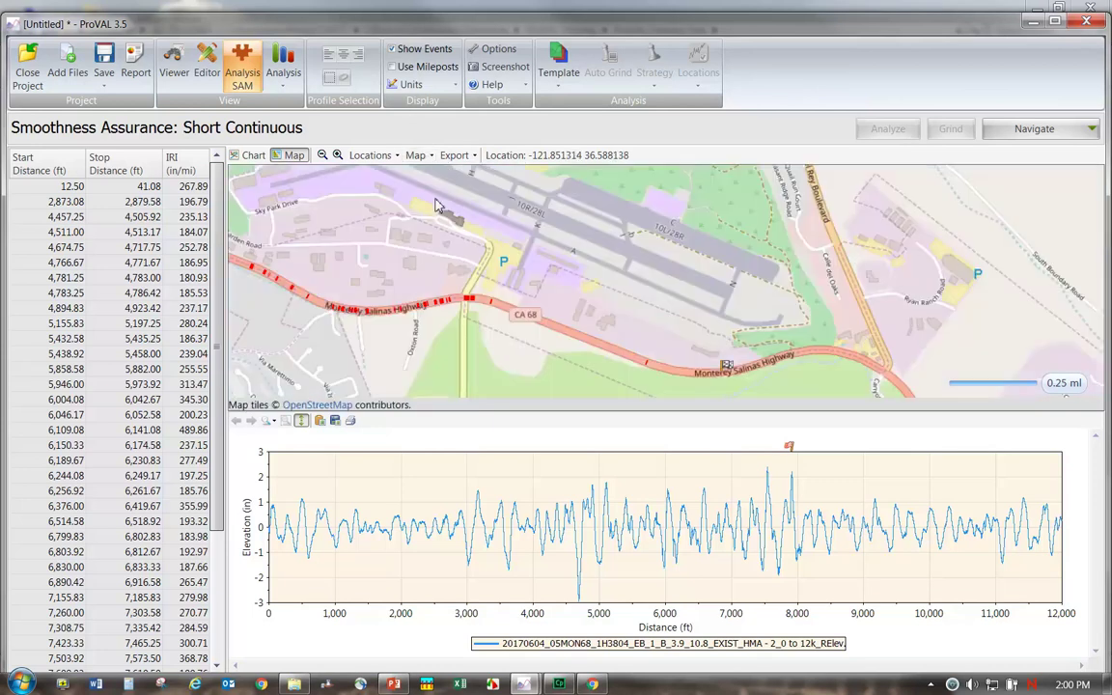
{"action": "left_click_drag", "start_coordinate": [439, 205], "coordinate": [628, 205]}
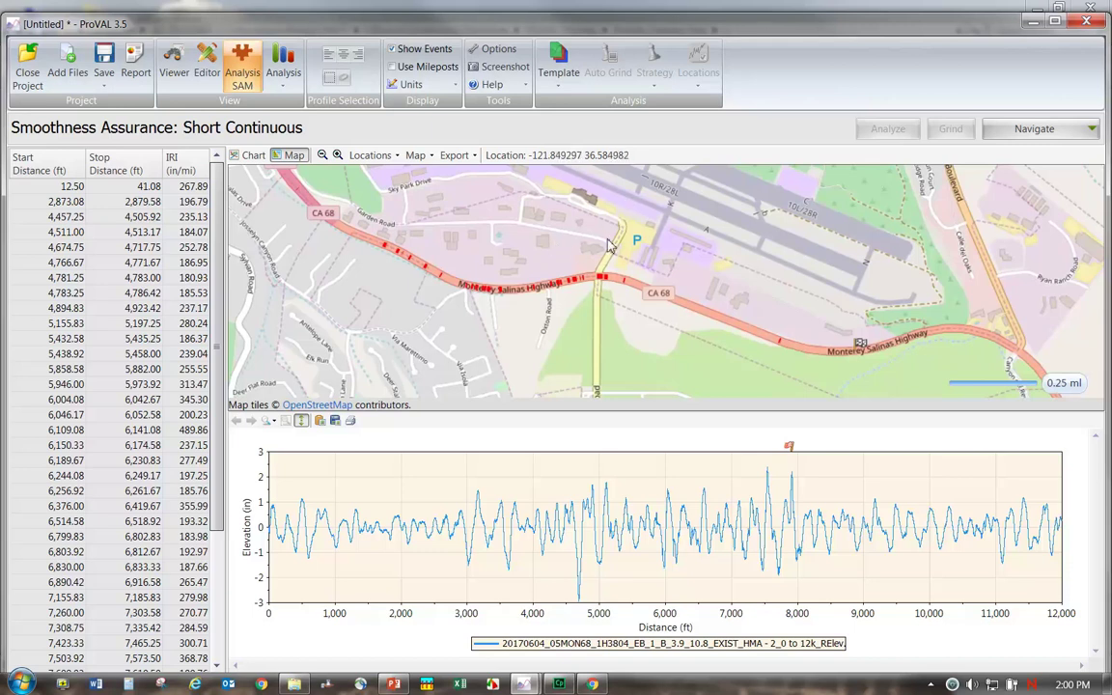
{"action": "left_click", "coordinate": [432, 155]}
{"action": "left_click", "coordinate": [454, 199]}
- Export the Short Continuous map results as a KML file to the ProVAL Training Files folder, keeping the suggested file name
{"action": "left_click", "coordinate": [474, 158]}
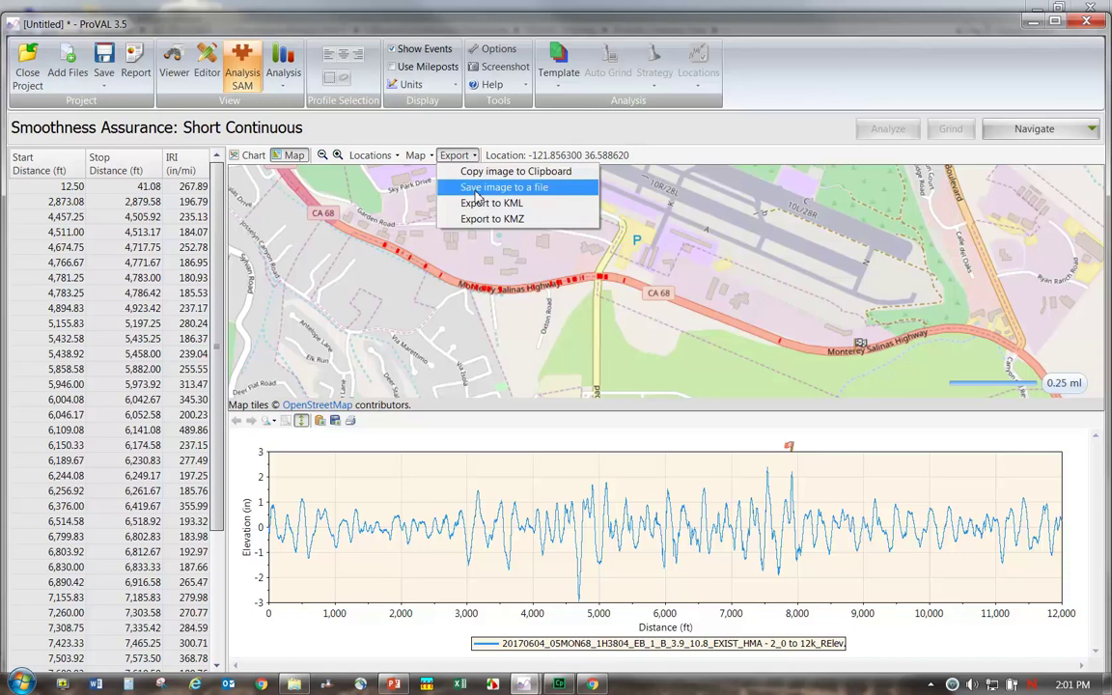
{"action": "left_click", "coordinate": [489, 204]}
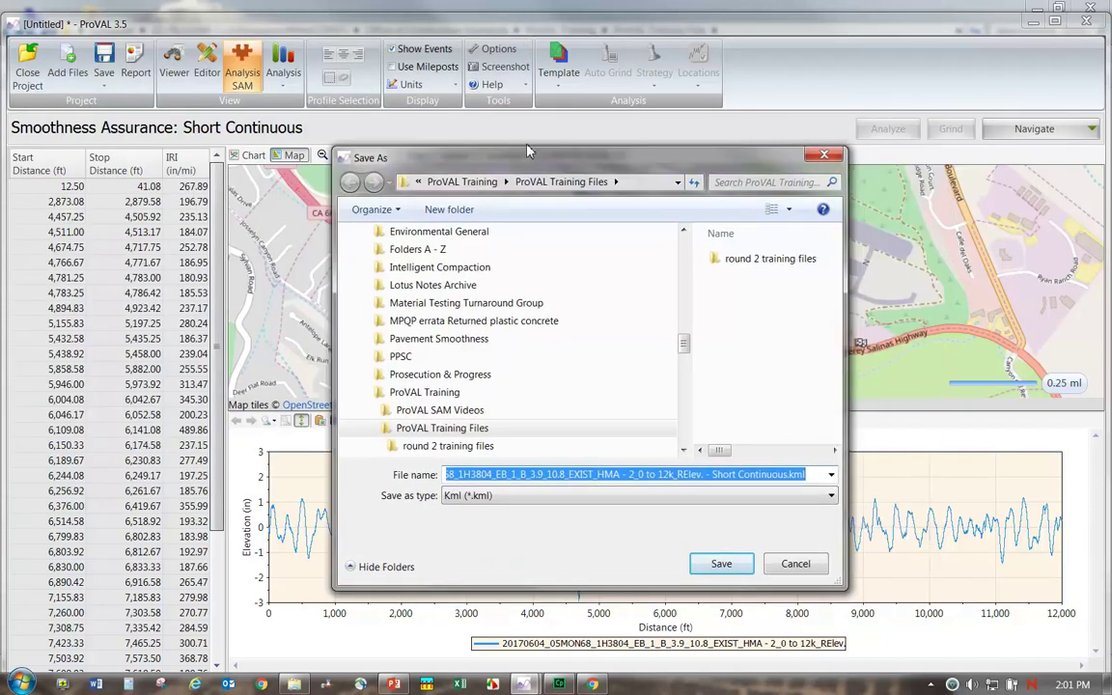
{"action": "left_click_drag", "start_coordinate": [528, 152], "coordinate": [333, 108]}
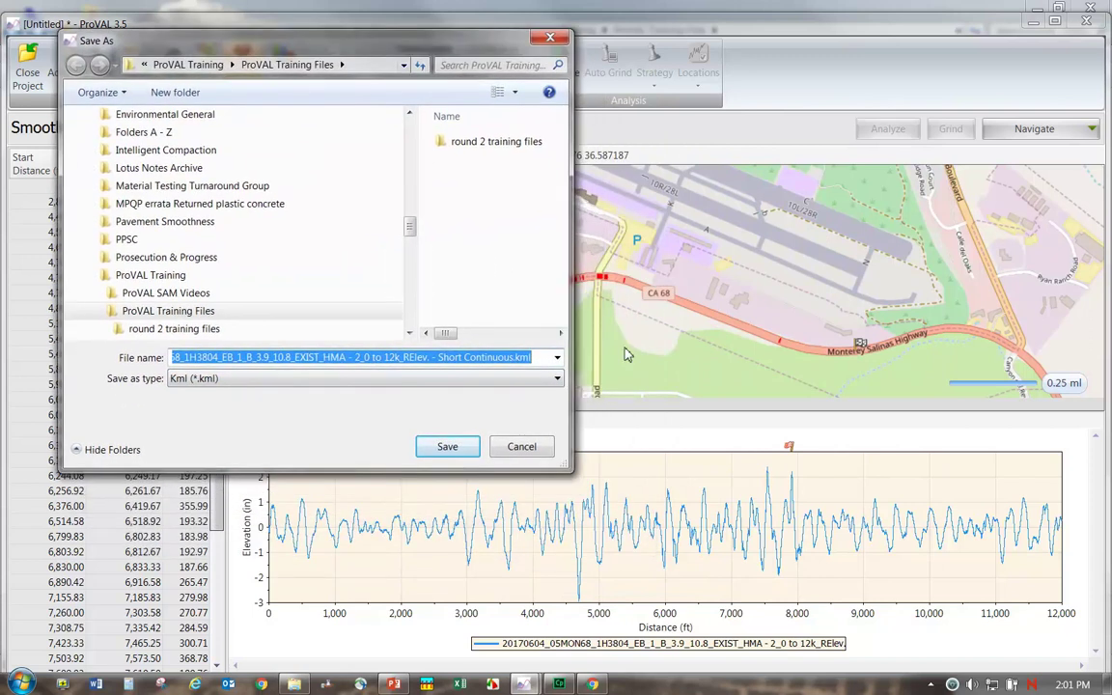
{"action": "left_click", "coordinate": [450, 449]}
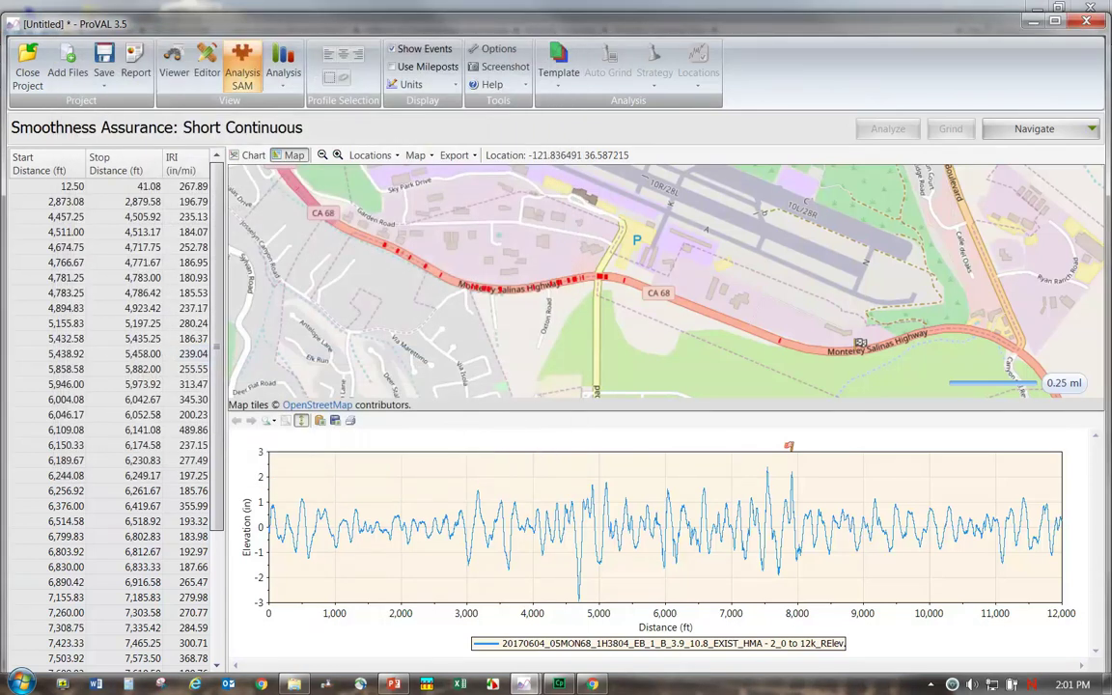
- Close ProVAL, discarding the project changes, and look through the ProVAL Training Files folder
{"action": "left_click", "coordinate": [1077, 23]}
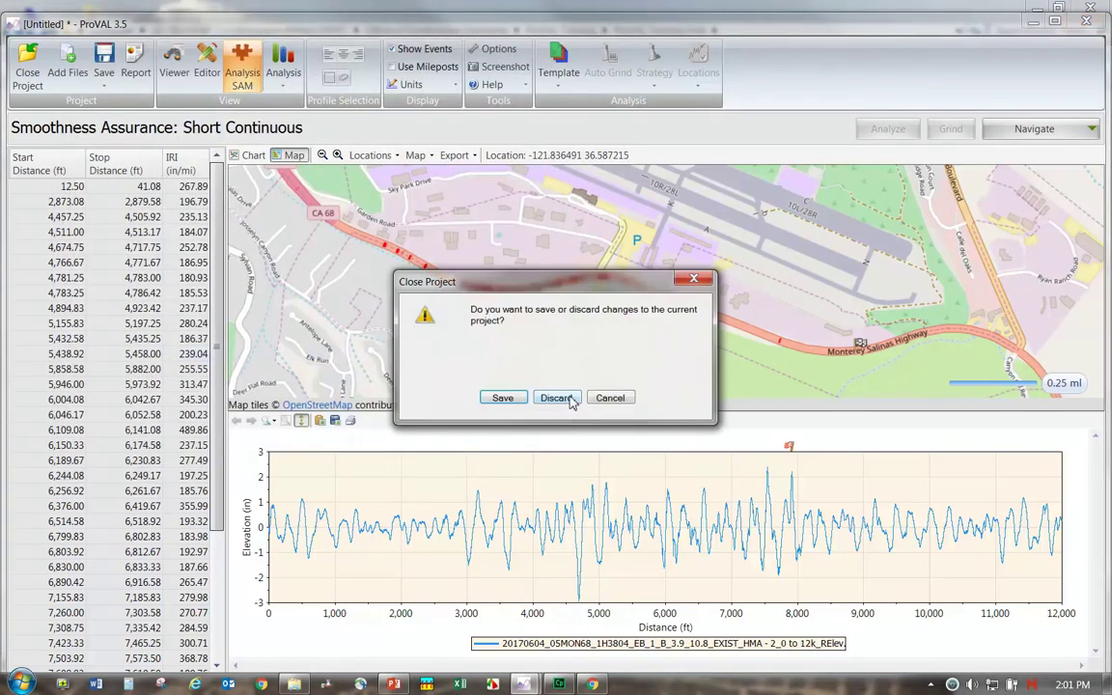
{"action": "left_click", "coordinate": [568, 398]}
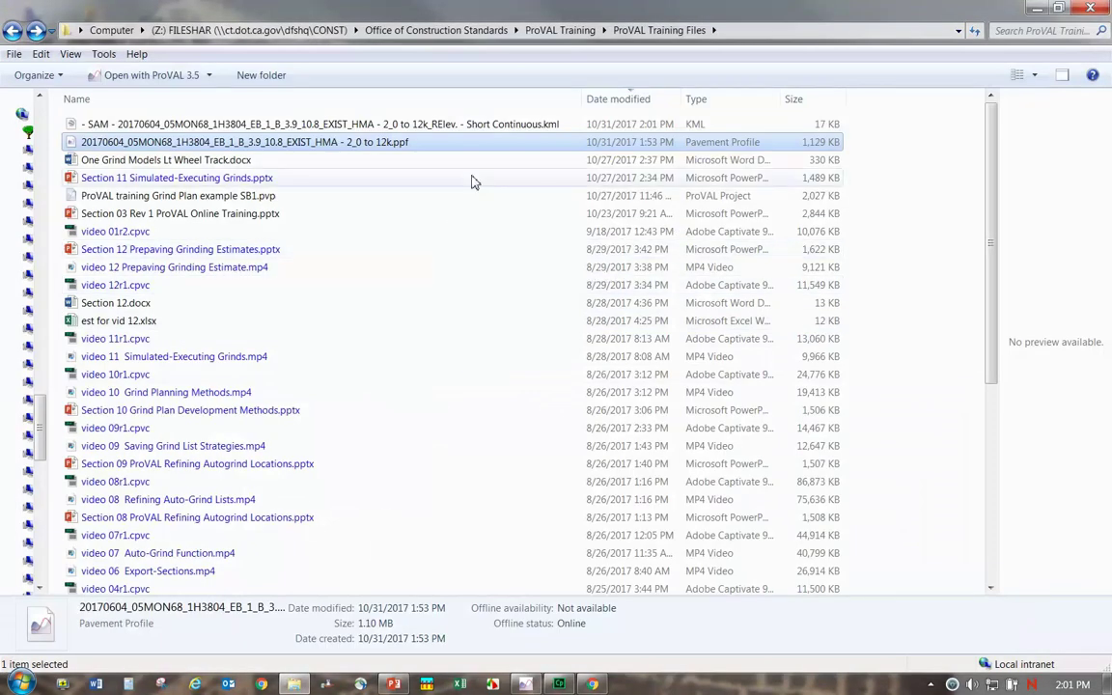
{"action": "scroll", "coordinate": [986, 216], "scroll_direction": "down", "scroll_amount": 2}
{"action": "scroll", "coordinate": [986, 216], "scroll_direction": "up", "scroll_amount": 2}
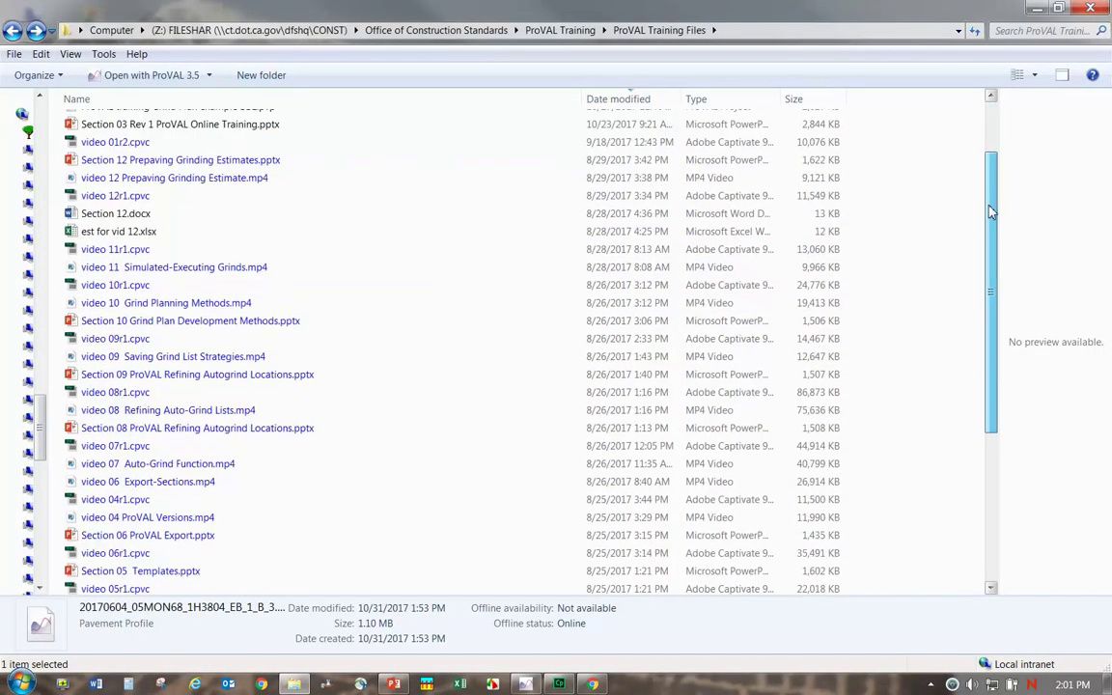
- Open the exported Short Continuous KML file in Google Earth Pro and dismiss the start-up tips
{"action": "left_click", "coordinate": [413, 123]}
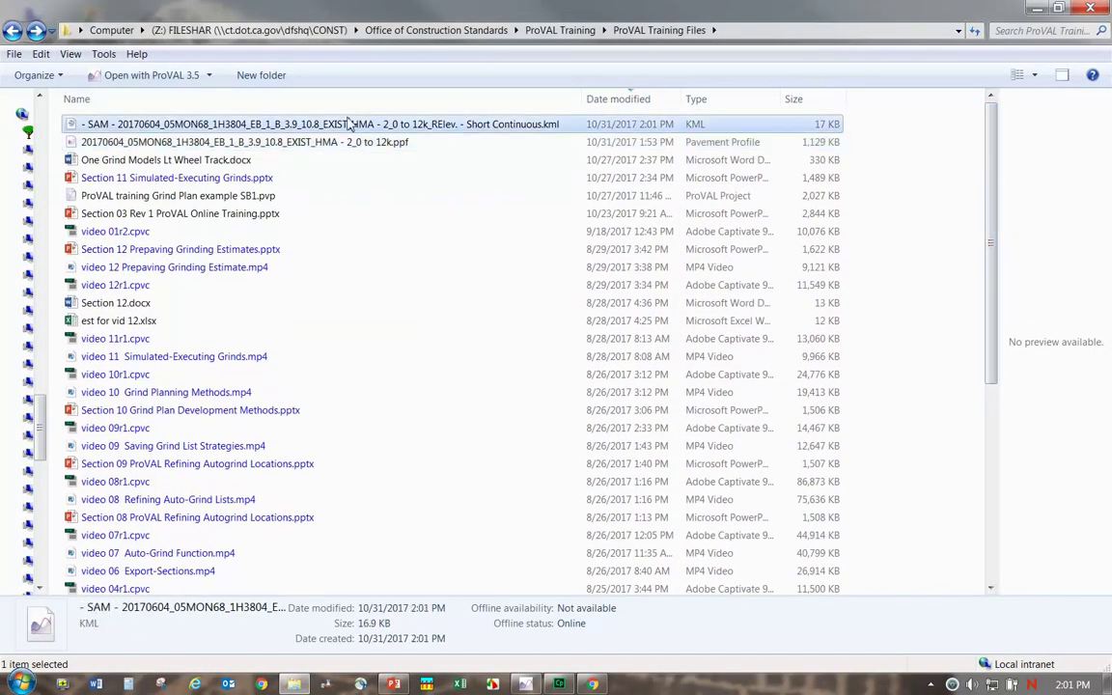
{"action": "double_click", "coordinate": [286, 125]}
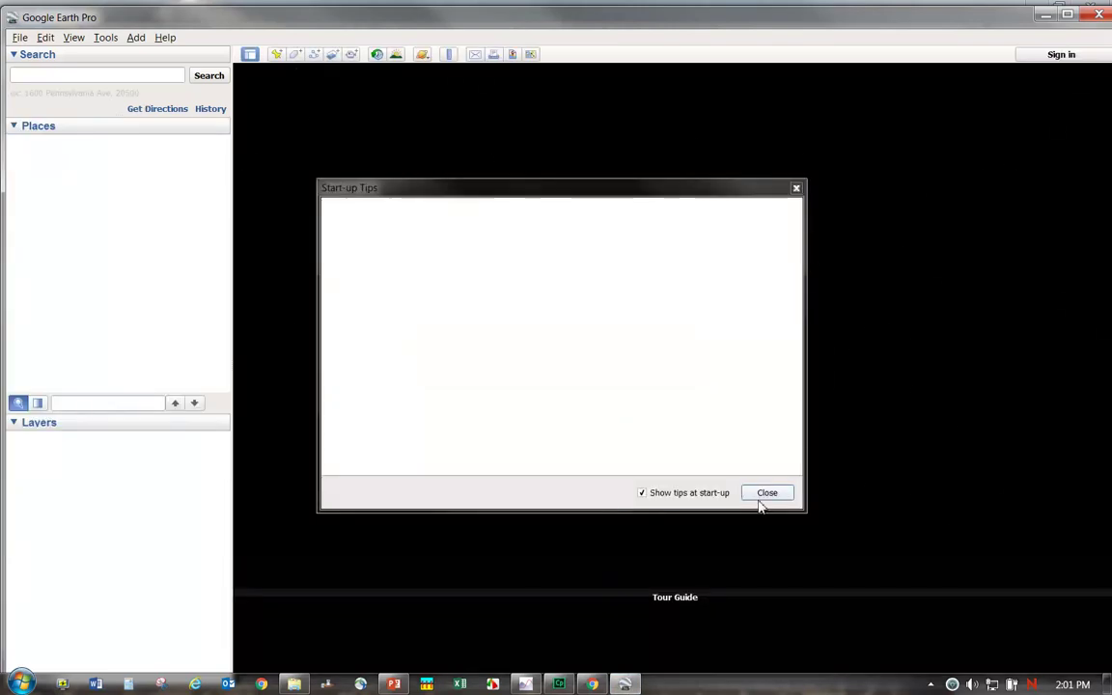
{"action": "left_click", "coordinate": [767, 494]}
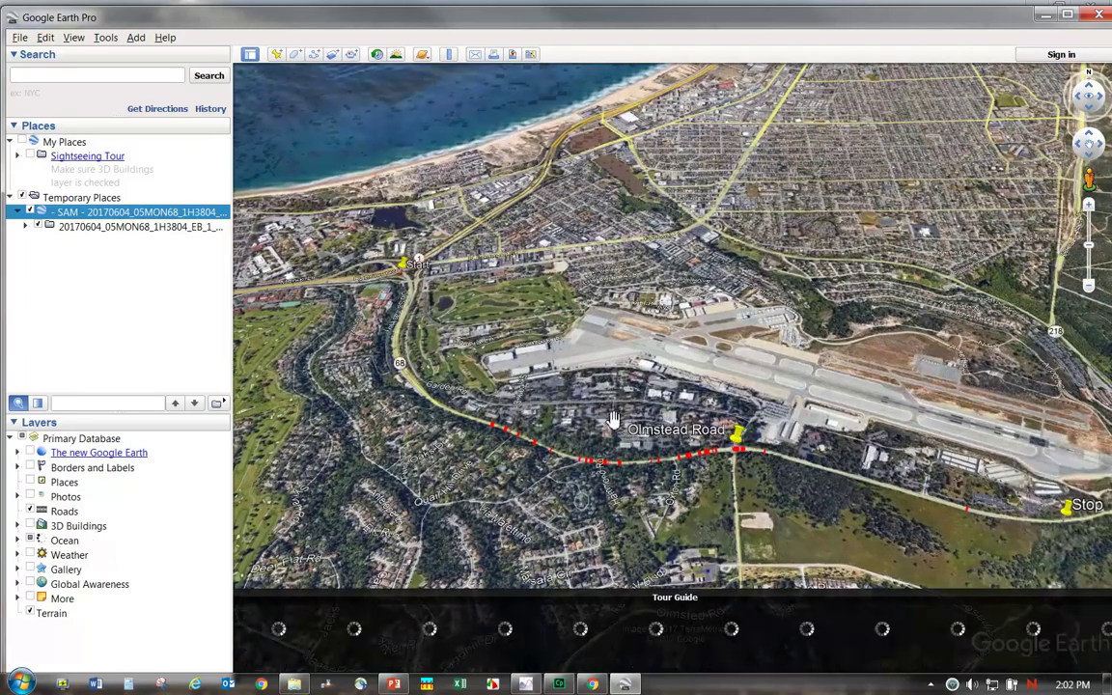
- Examine the red rough-spot segments along Highway 68 up close, following the road around the Josselyn Canyon Road intersection
{"action": "scroll", "coordinate": [613, 417], "scroll_direction": "up", "scroll_amount": 3}
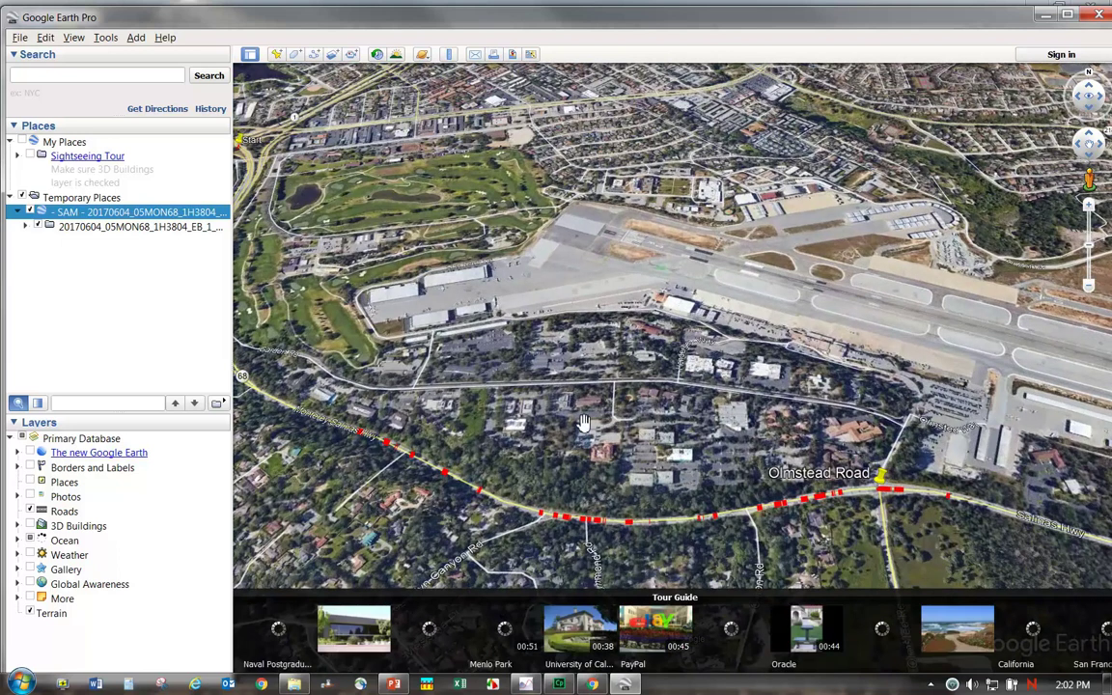
{"action": "scroll", "coordinate": [570, 475], "scroll_direction": "up", "scroll_amount": 3}
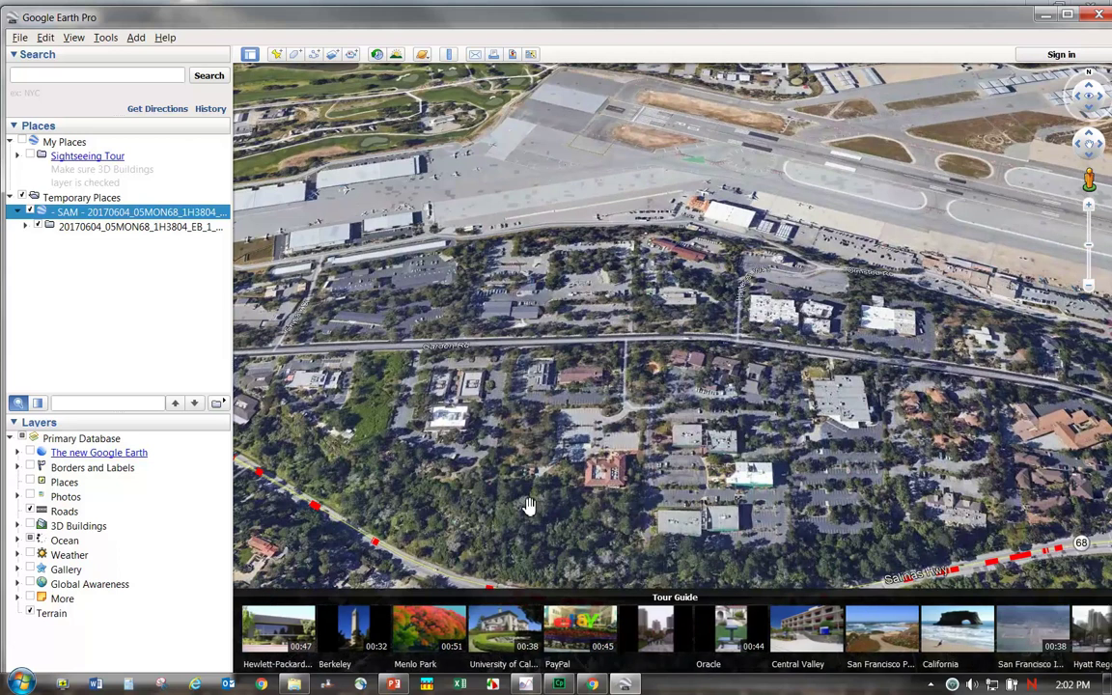
{"action": "left_click_drag", "start_coordinate": [527, 505], "coordinate": [646, 371]}
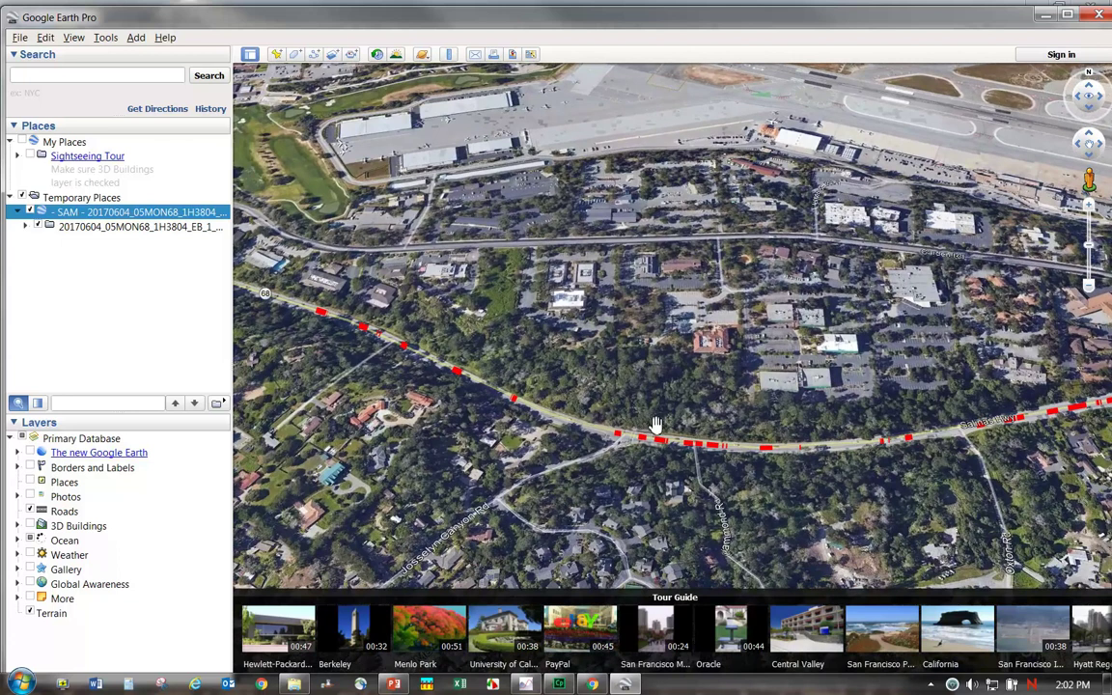
{"action": "scroll", "coordinate": [681, 484], "scroll_direction": "up", "scroll_amount": 1}
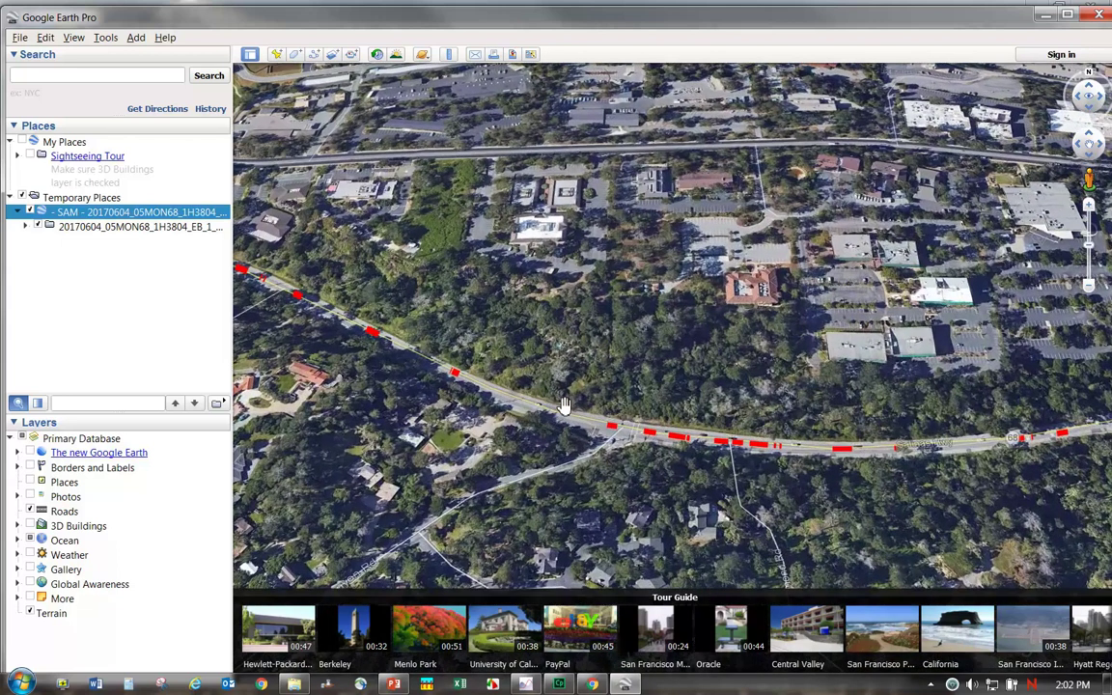
{"action": "scroll", "coordinate": [564, 405], "scroll_direction": "up", "scroll_amount": 3}
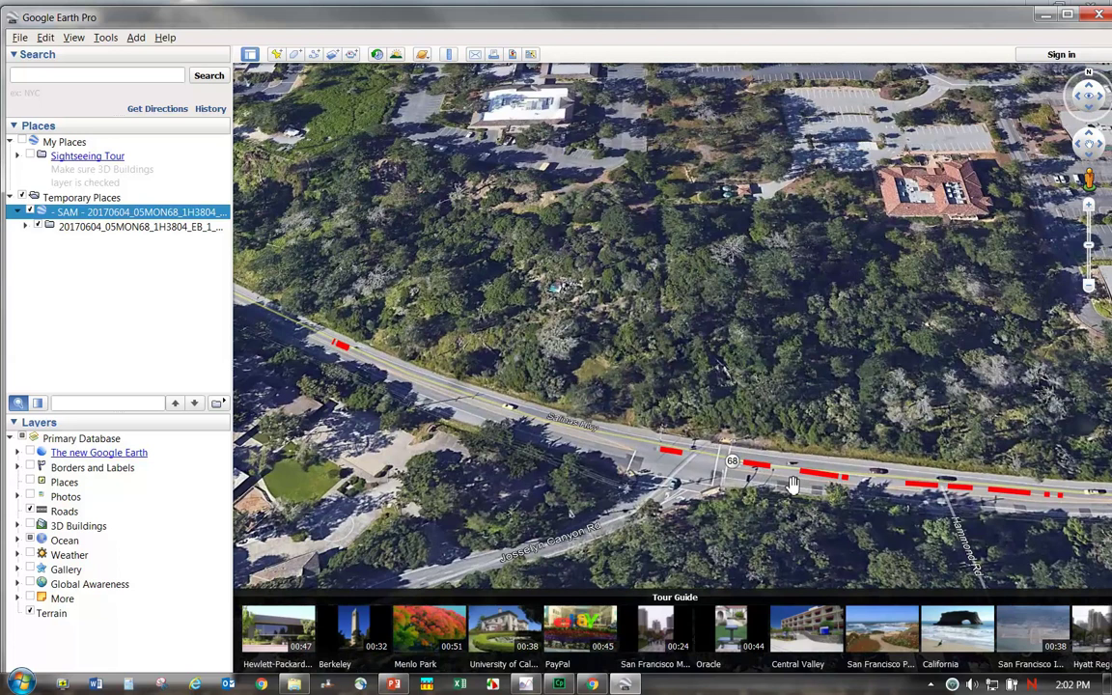
{"action": "key", "text": "Right"}
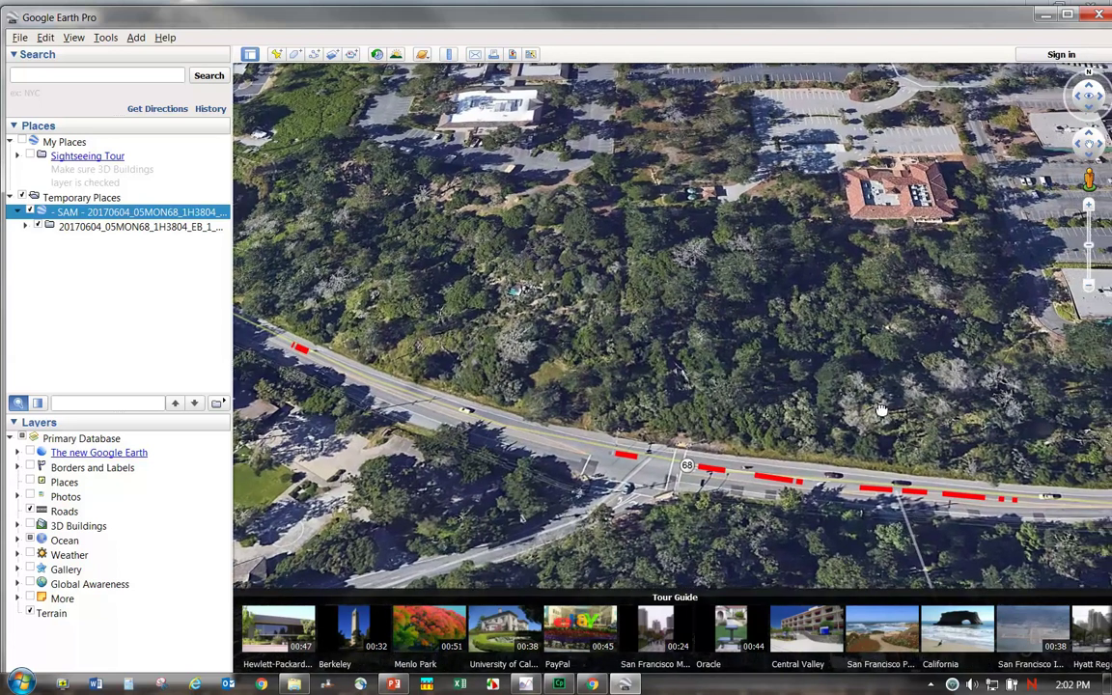
{"action": "left_click_drag", "start_coordinate": [880, 409], "coordinate": [799, 383]}
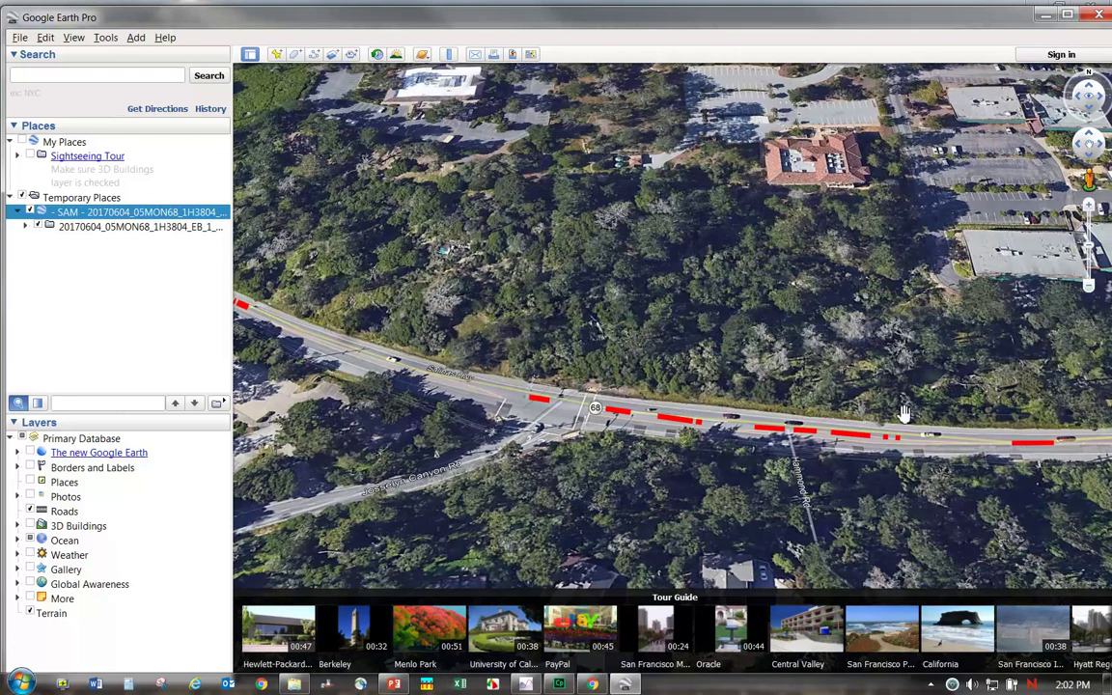
{"action": "left_click_drag", "start_coordinate": [727, 356], "coordinate": [294, 156]}
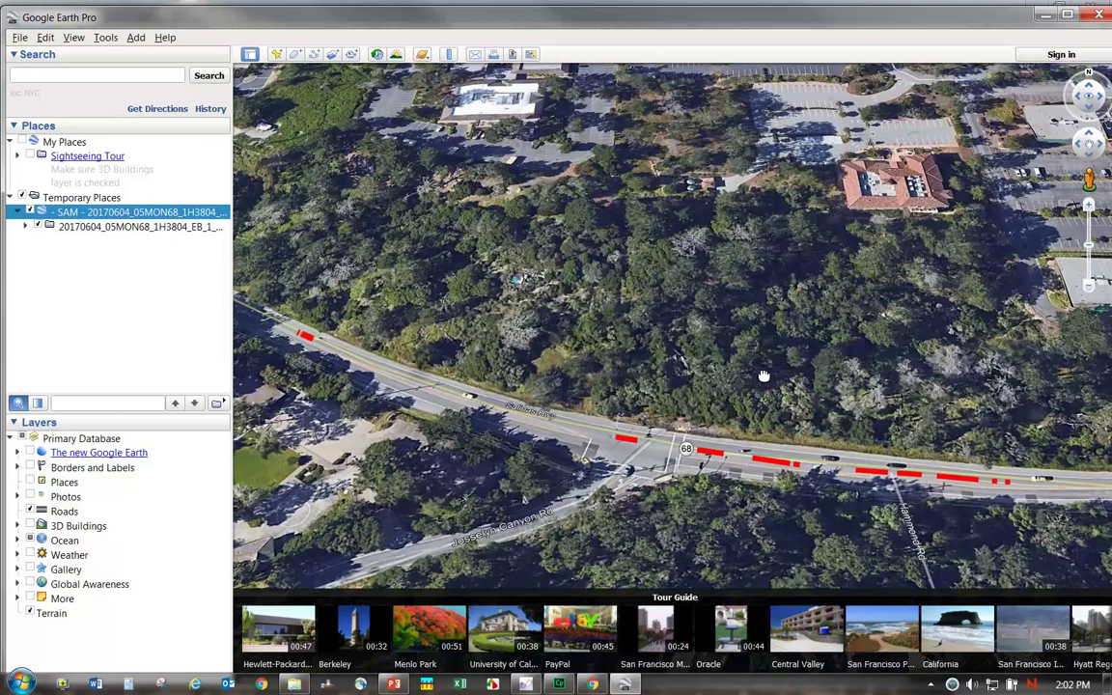
{"action": "left_click_drag", "start_coordinate": [688, 339], "coordinate": [217, 130]}
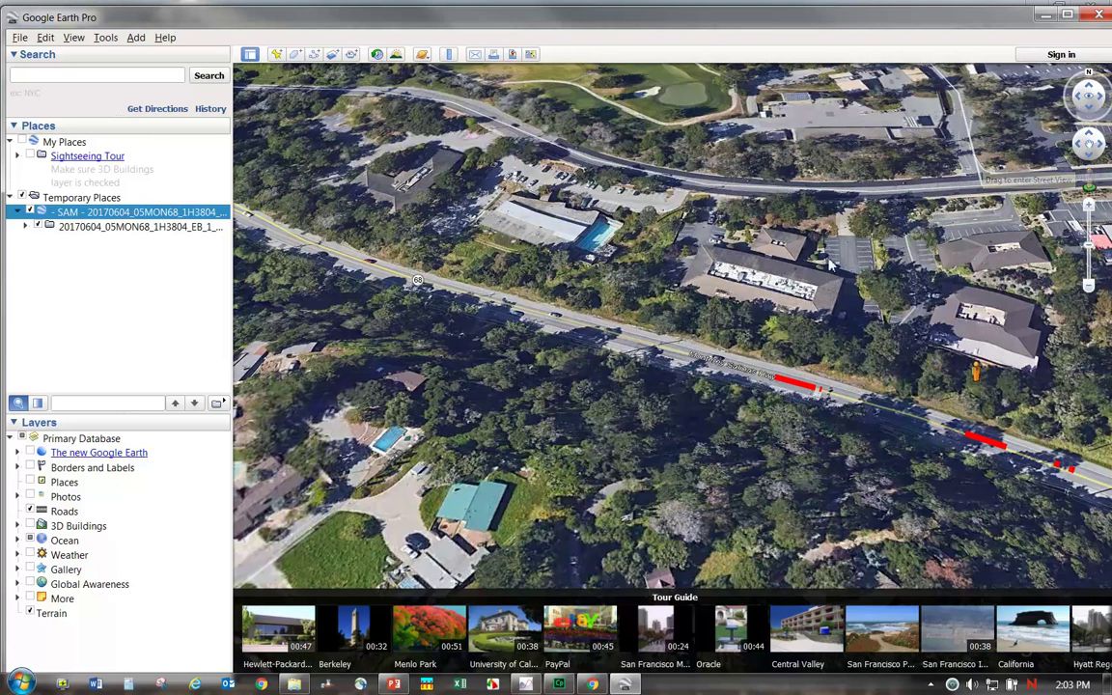
- Enter Street View at the red rough segment on Salinas Highway and turn the view along the road to face the marked lane
{"action": "left_click_drag", "start_coordinate": [1089, 180], "coordinate": [797, 376]}
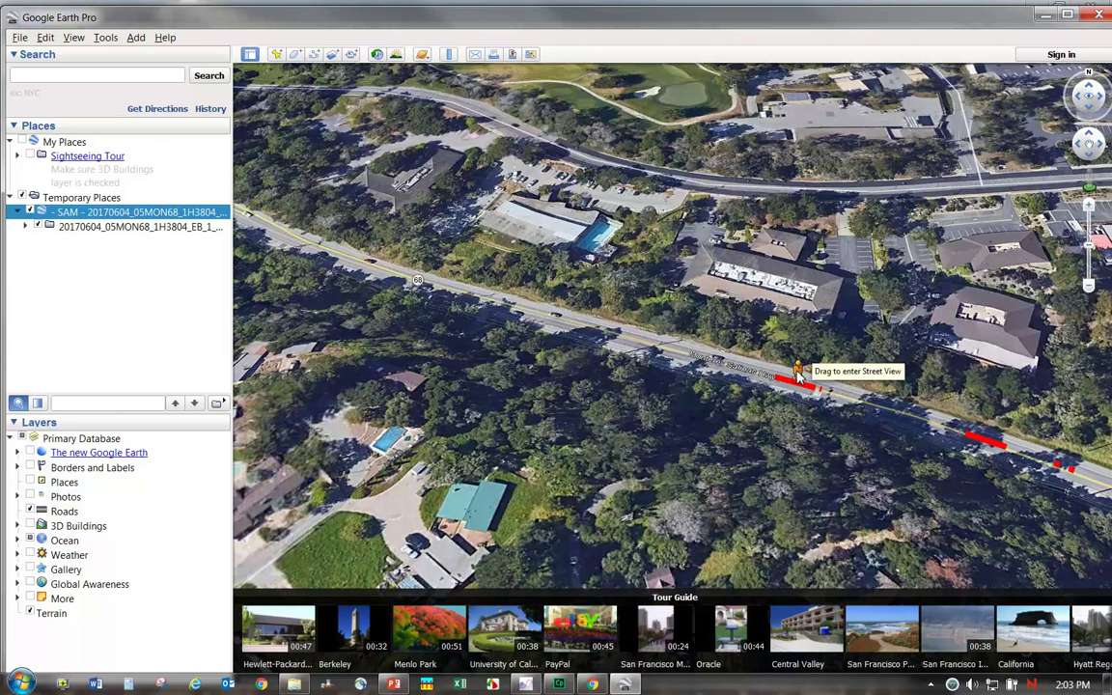
{"action": "left_click_drag", "start_coordinate": [797, 376], "coordinate": [799, 378]}
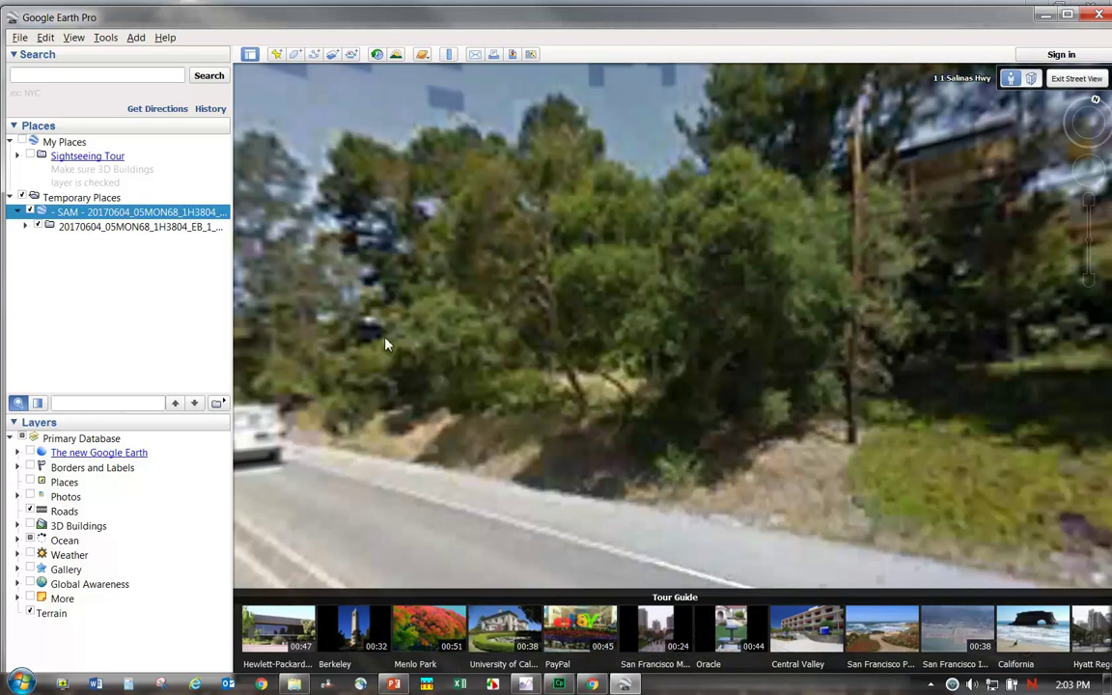
{"action": "left_click_drag", "start_coordinate": [384, 345], "coordinate": [805, 326]}
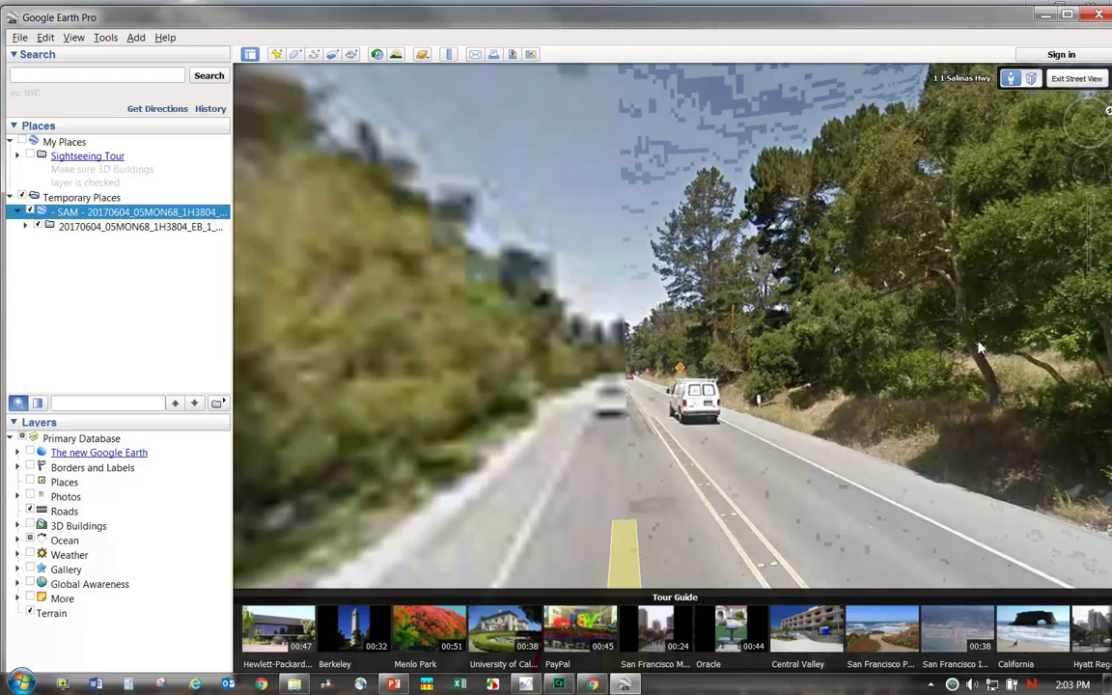
{"action": "left_click_drag", "start_coordinate": [968, 345], "coordinate": [479, 294]}
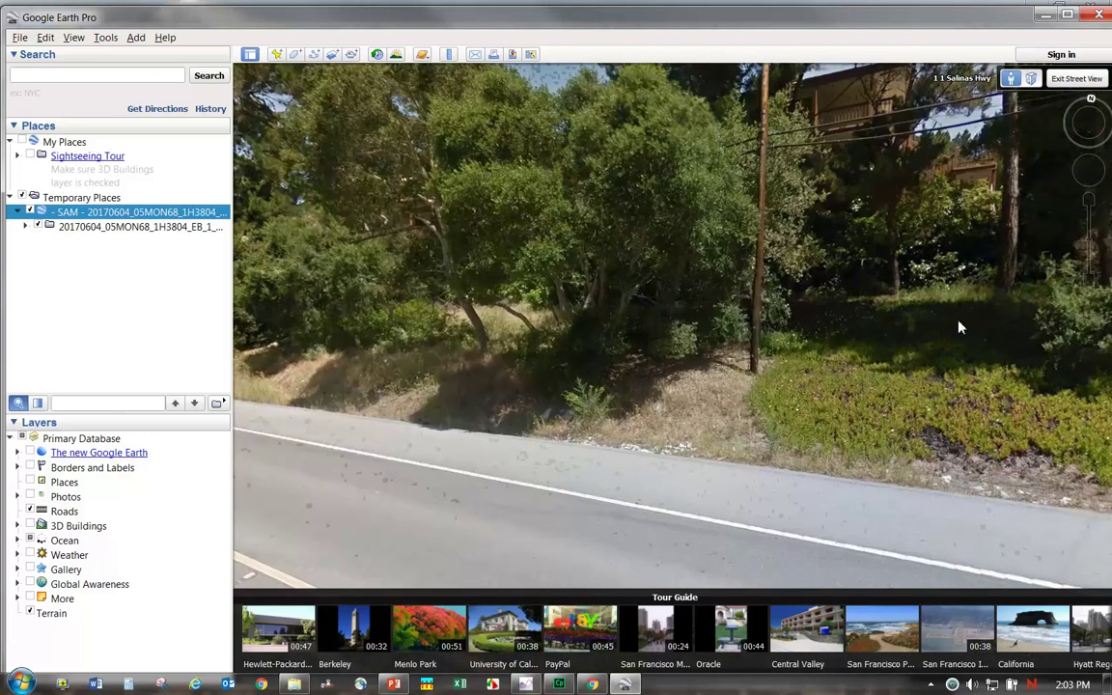
{"action": "left_click_drag", "start_coordinate": [958, 322], "coordinate": [413, 310]}
{"action": "left_click_drag", "start_coordinate": [1030, 324], "coordinate": [503, 303]}
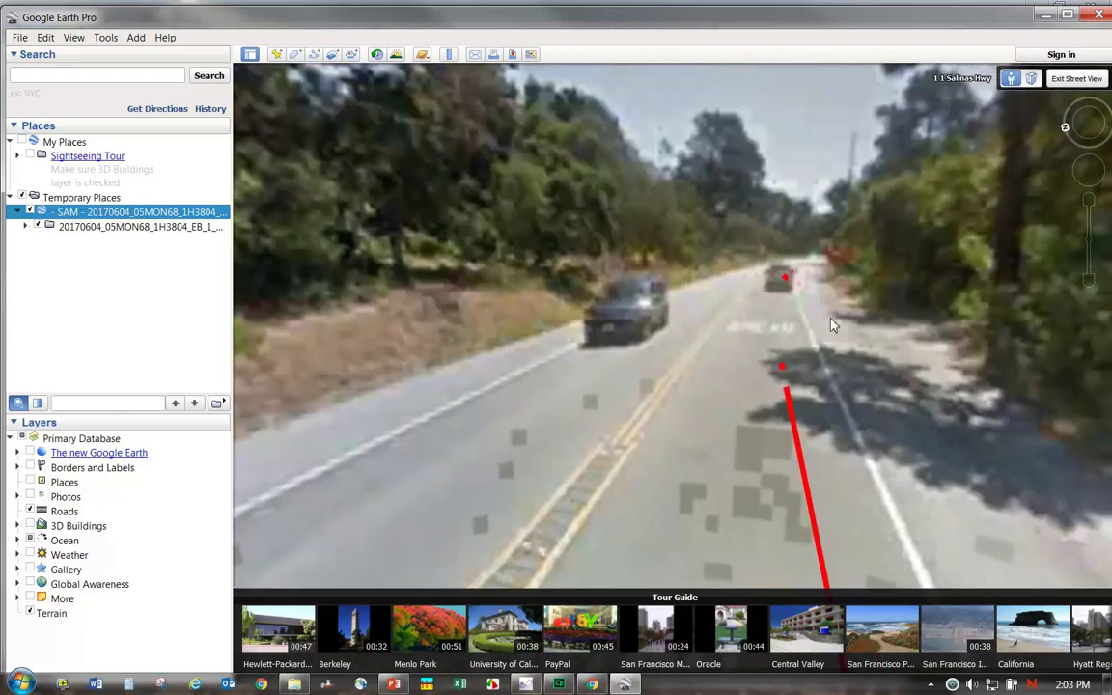